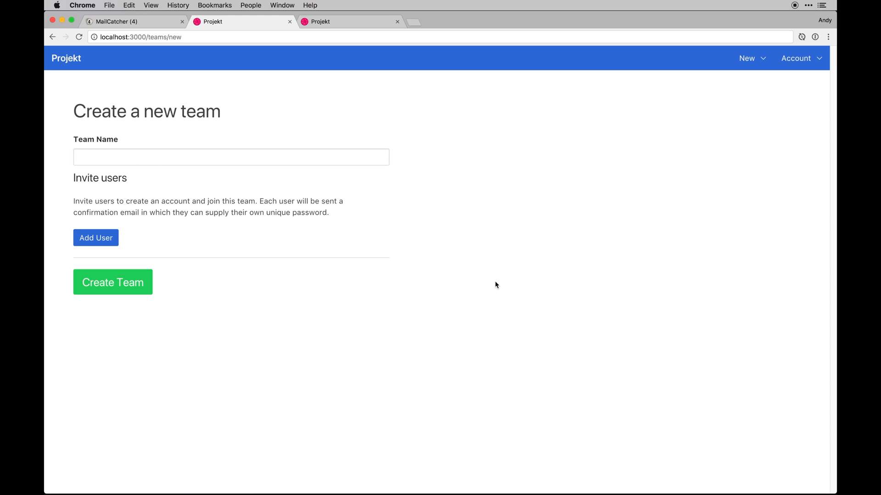
Step: Add and remove an invitee row, then trim the stray letter so the team name reads 'Team'
left_click(138, 157)
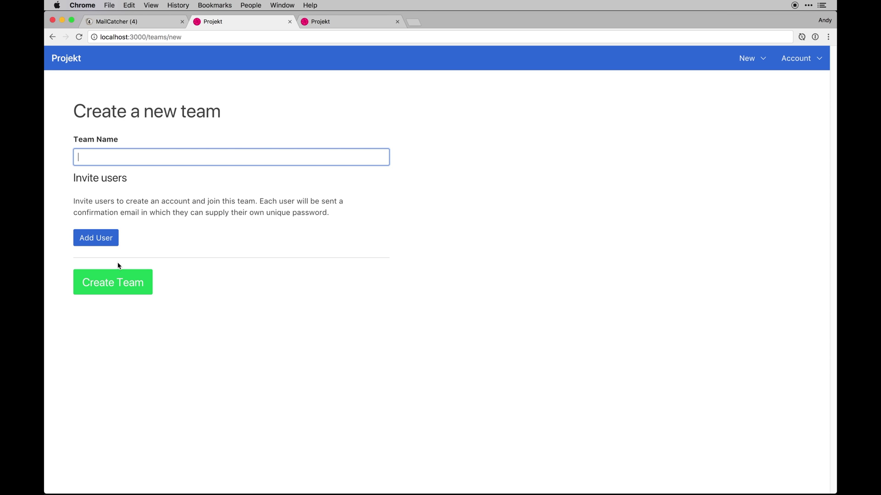
left_click(96, 238)
left_click(89, 311)
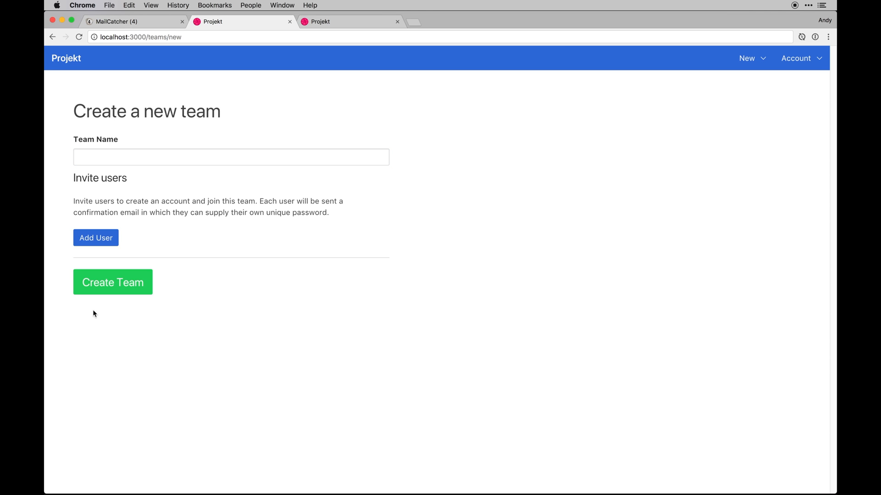
left_click(114, 158)
type("Team U")
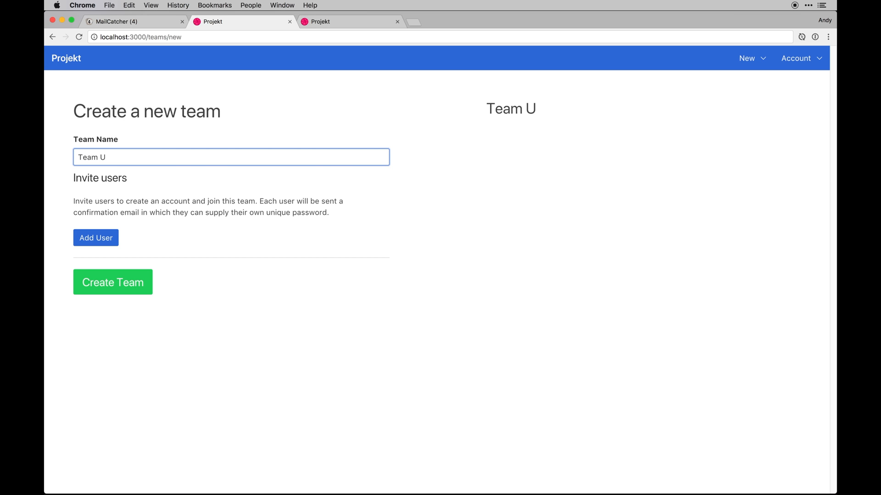
key("BackSpace")
Step: Exercise Add User and Remove again, adding up to two invitee rows and clearing them all
left_click(102, 241)
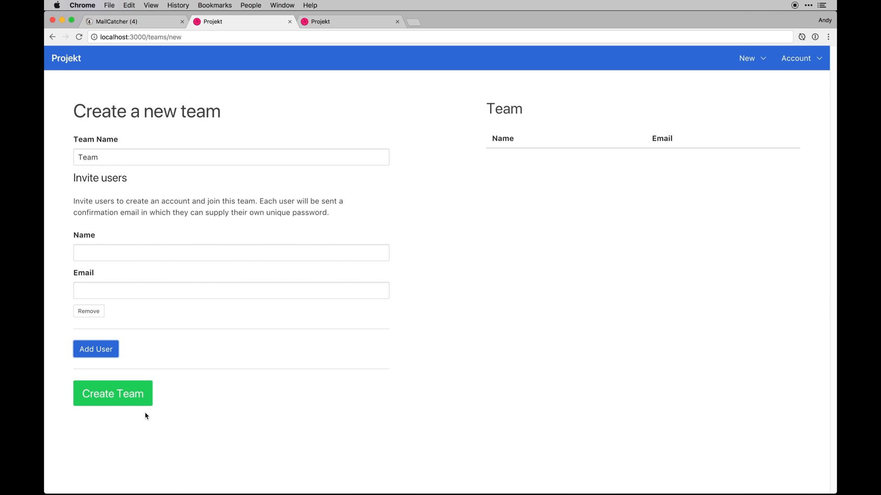
left_click(177, 161)
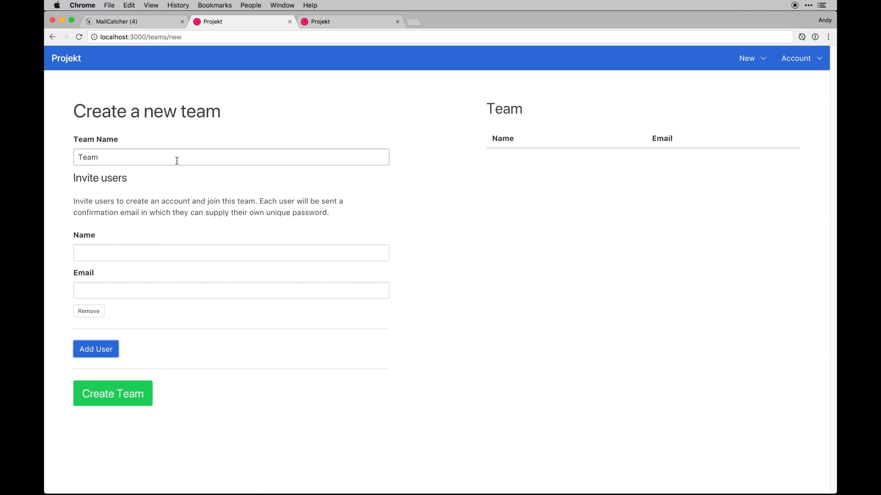
left_click(152, 391)
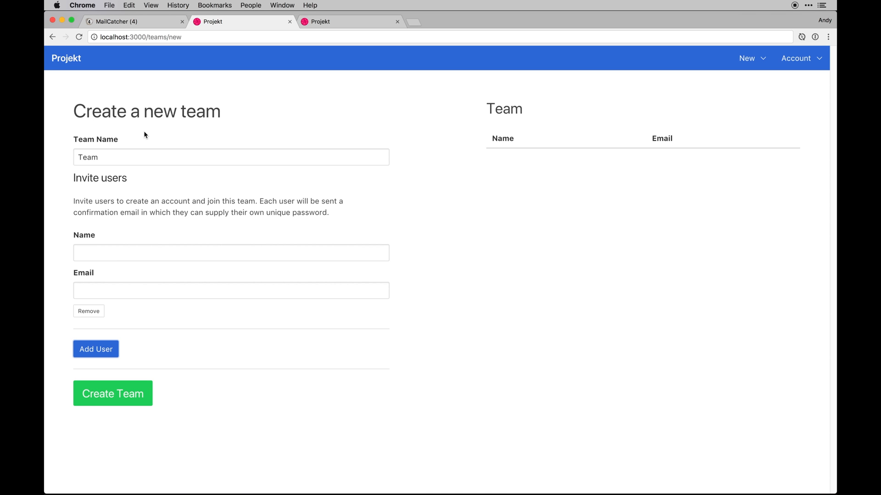
left_click(88, 311)
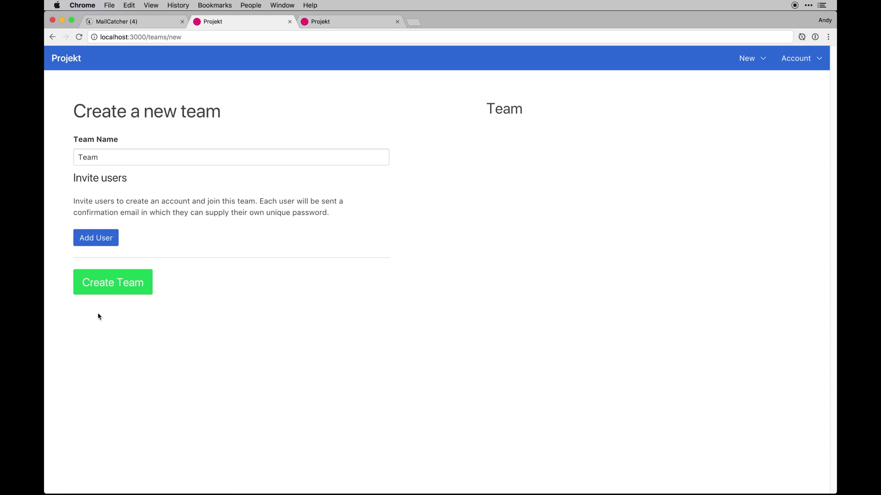
left_click(102, 239)
left_click(96, 348)
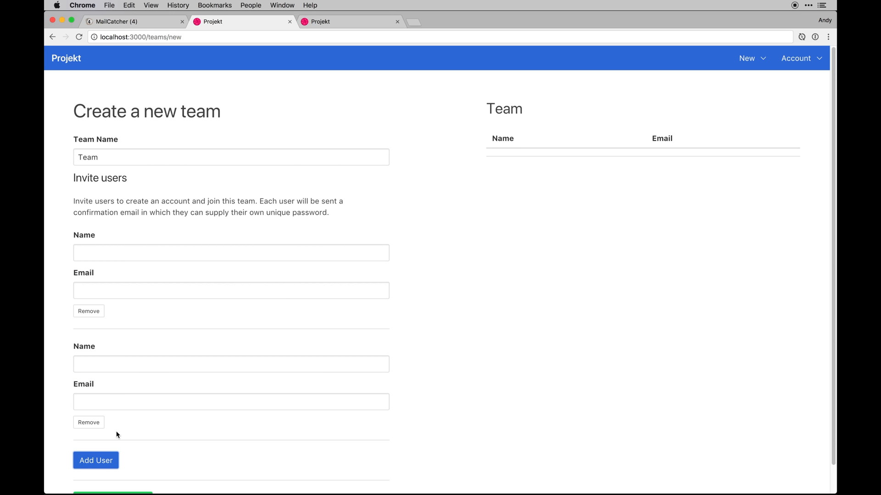
left_click(88, 422)
left_click(88, 311)
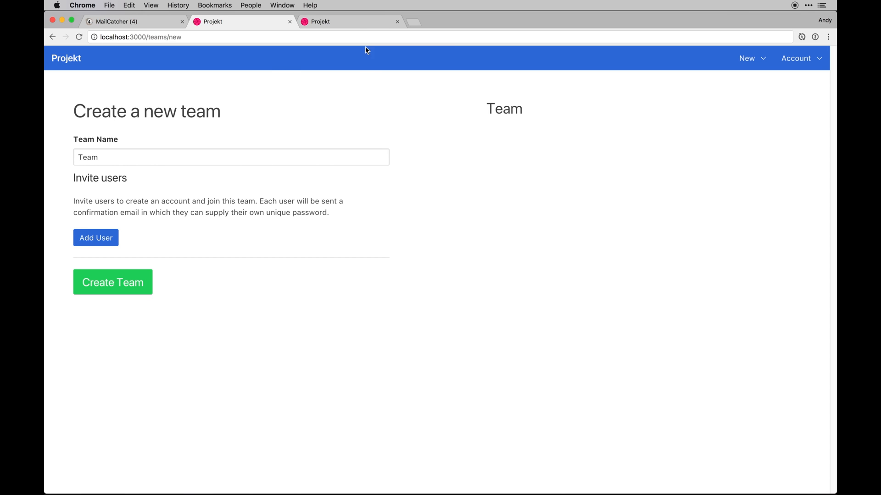
Step: Add five invitee rows on the new-team form, then open Team's detail page from the dashboard
left_click(350, 22)
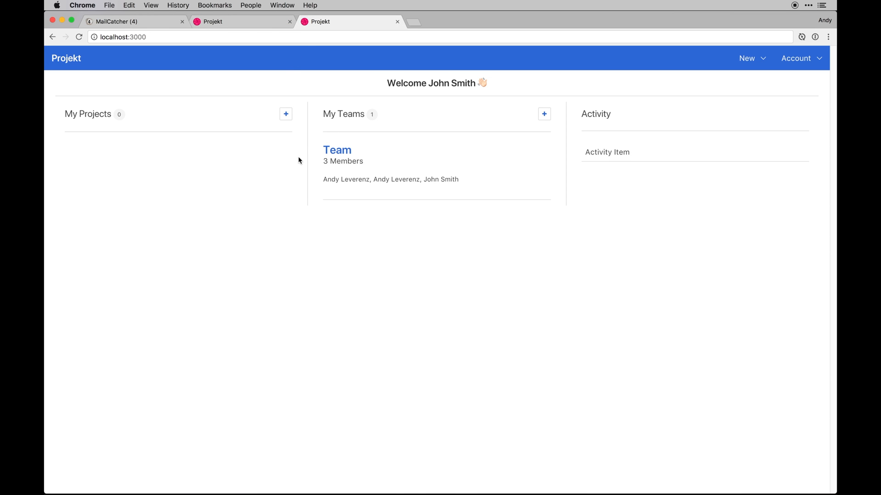
left_click(237, 24)
left_click(96, 239)
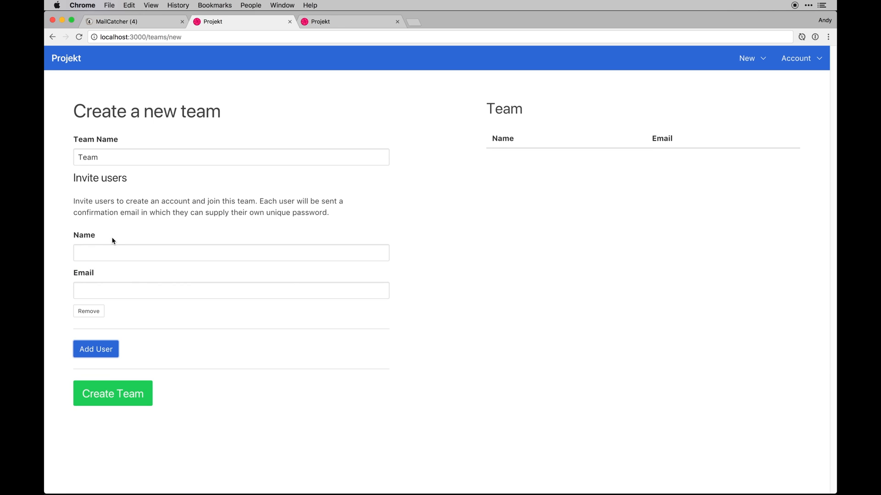
left_click(95, 349)
scroll(123, 193, "down", 2)
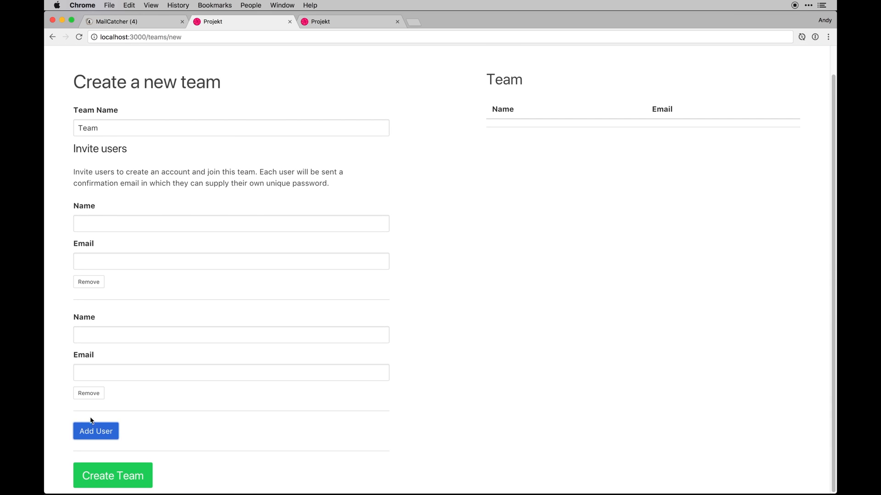
left_click(96, 431)
scroll(100, 431, "down", 3)
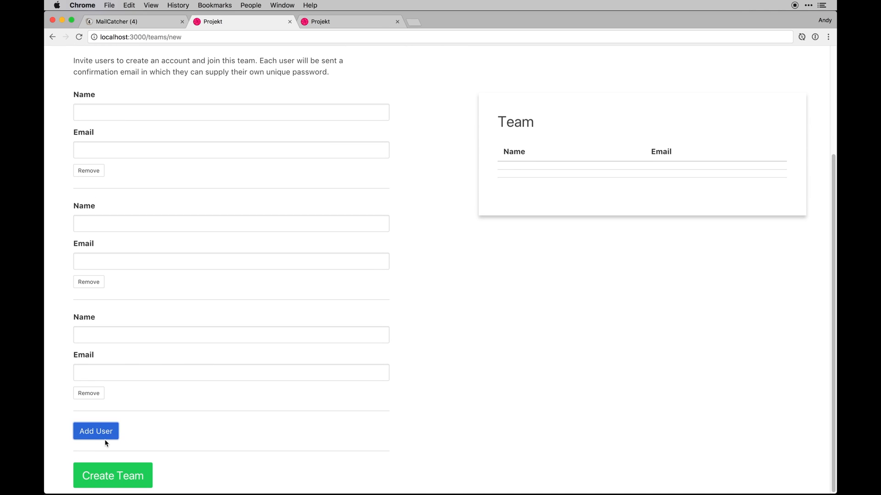
left_click(100, 430)
scroll(105, 438, "down", 3)
left_click(100, 431)
scroll(101, 434, "down", 3)
scroll(101, 331, "up", 10)
scroll(101, 331, "down", 1)
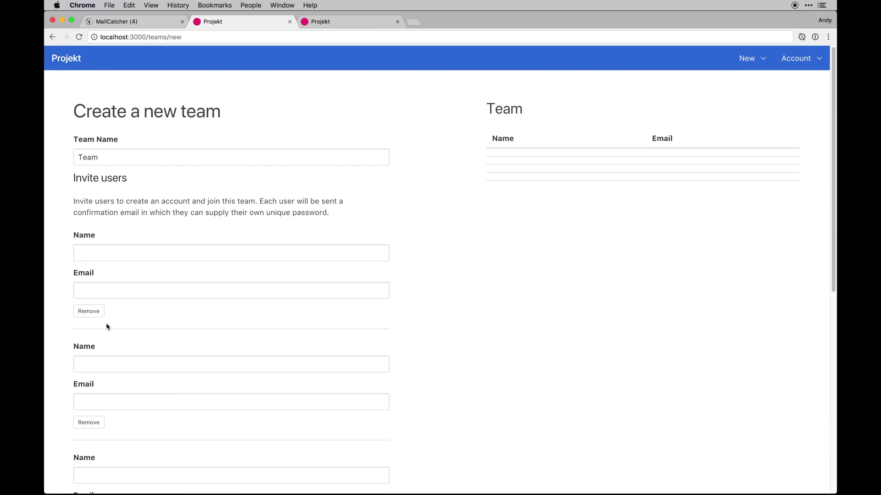
left_click(66, 59)
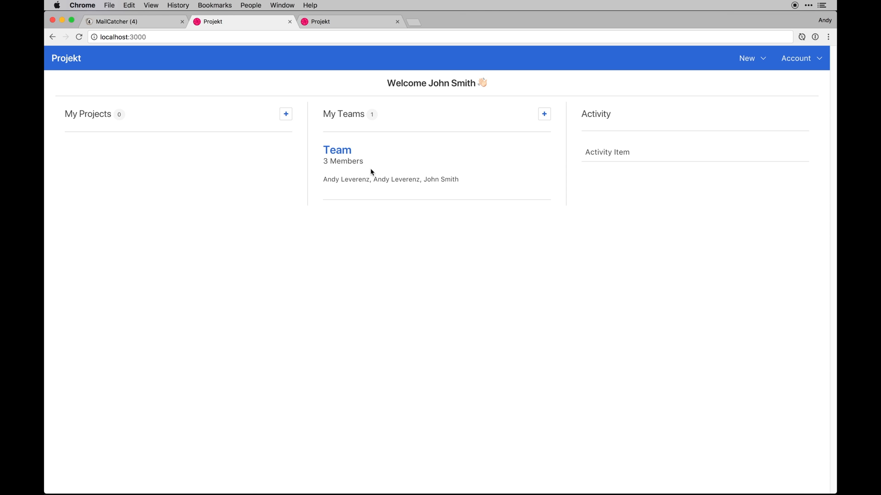
left_click(348, 150)
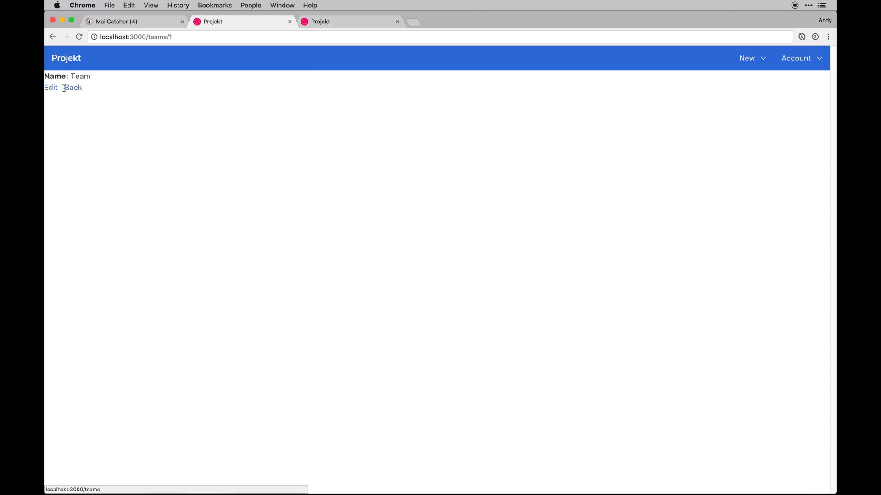
Step: Open the team show.html.erb in the editor and clear its existing contents
key("super+Tab")
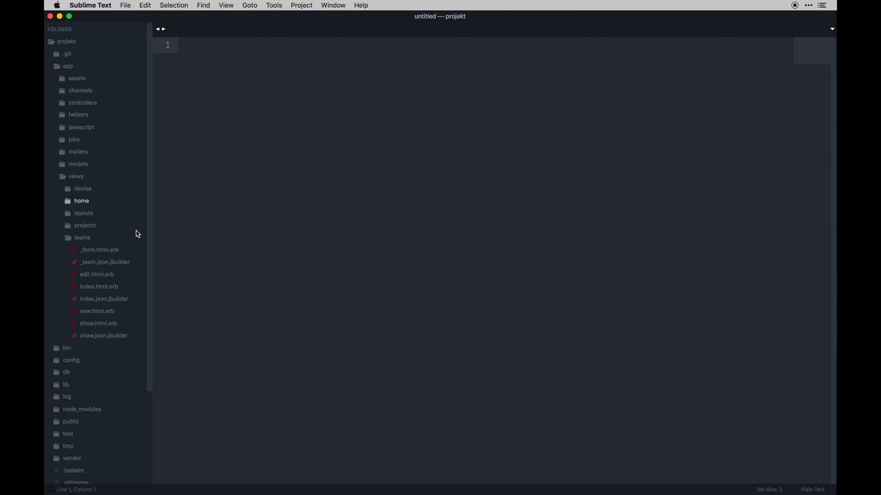
left_click(99, 323)
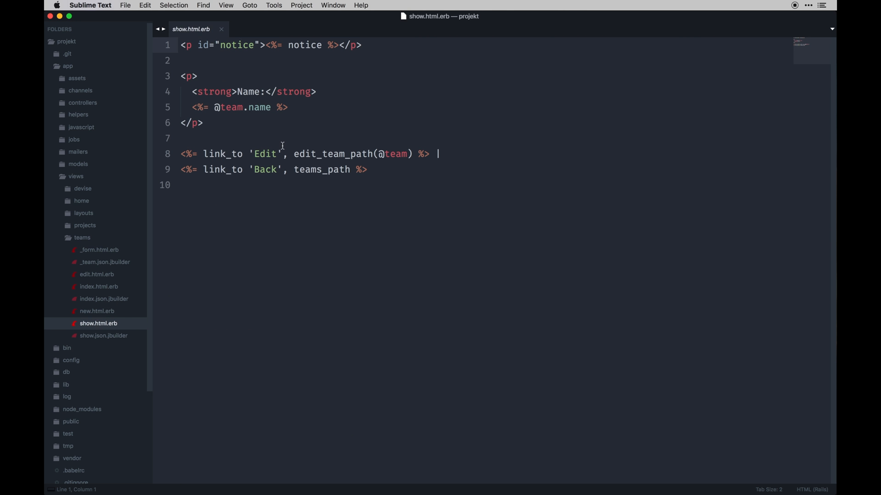
triple_click(240, 45)
key("BackSpace")
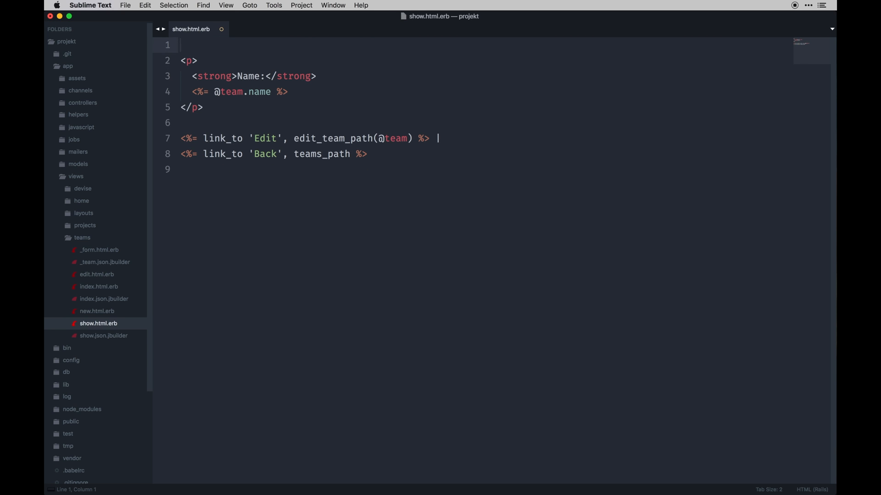
key("super+a")
key("BackSpace")
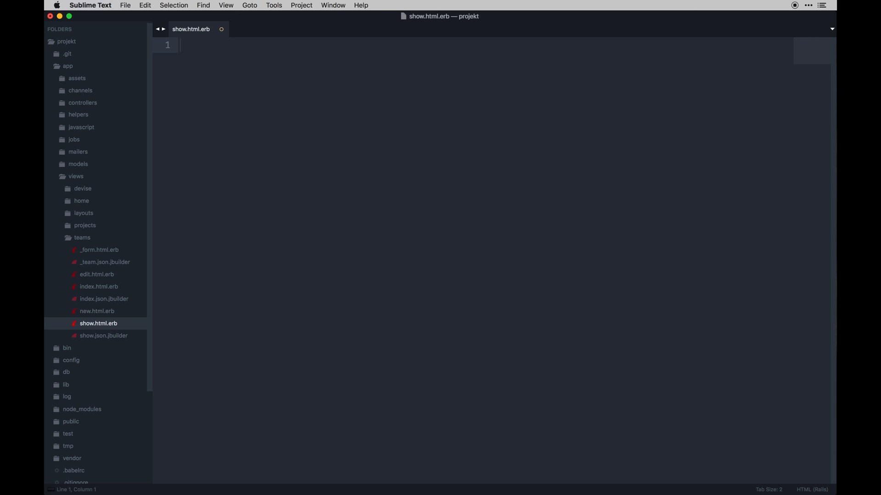
type(".scet")
type("io")
Step: Scaffold a section with a container and columns holding a wide column and a narrow column
key("BackSpace")
key("BackSpace")
key("BackSpace")
type("e")
type("ction")
key("Home")
type("section")
key("Tab")
type(".container")
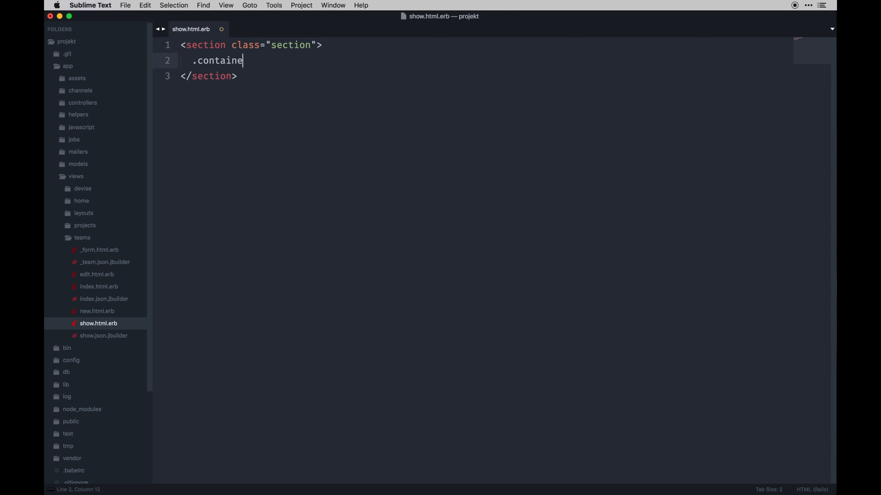
key("Tab")
type(".columns")
key("Tab")
type(".columnis-8")
key("Tab")
key("End")
key("Return")
type(".column.is-4")
key("Tab")
key("Up")
key("Return")
type("p")
Step: In the wide column add the team name paragraph, title heading, horizontal rule and members subtitle
key("Tab")
type("Team Name:")
key("End")
key("Return")
type("h1.title.is-2")
key("Tab")
type("<%= @team.name %>")
key("End")
key("Return")
type("hr")
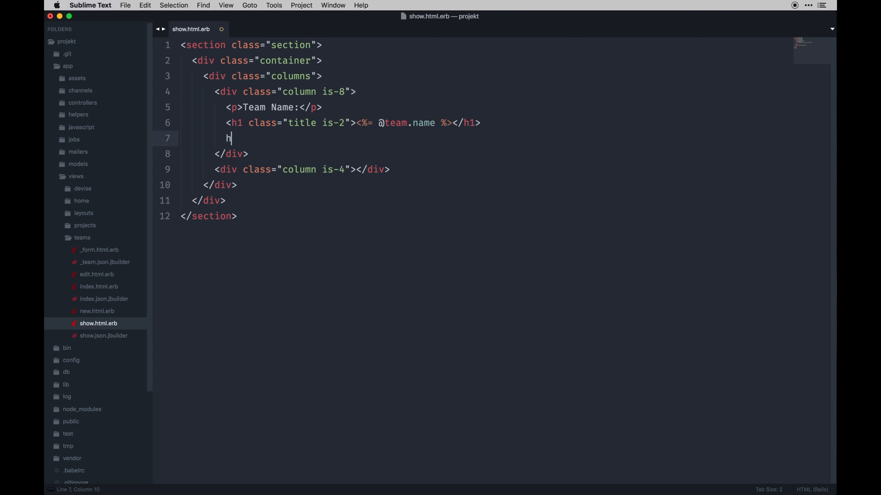
key("Tab")
key("Return")
type("h2.subtitle")
key("Tab")
type("Team Members")
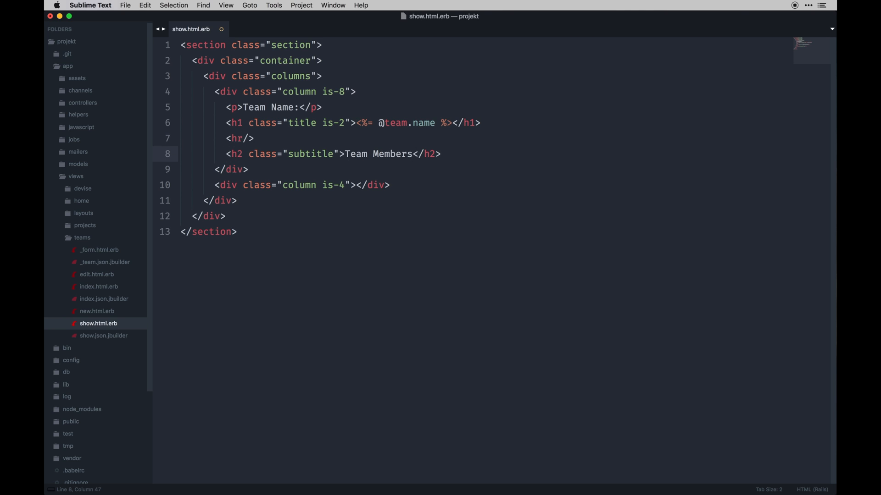
key("End")
key("Return")
type(".columns")
key("Tab")
Step: Loop over team members, giving each a bordered card column with an avatar column
key("Return")
type("<%= @team.user.each do |member| %>")
key("Return")
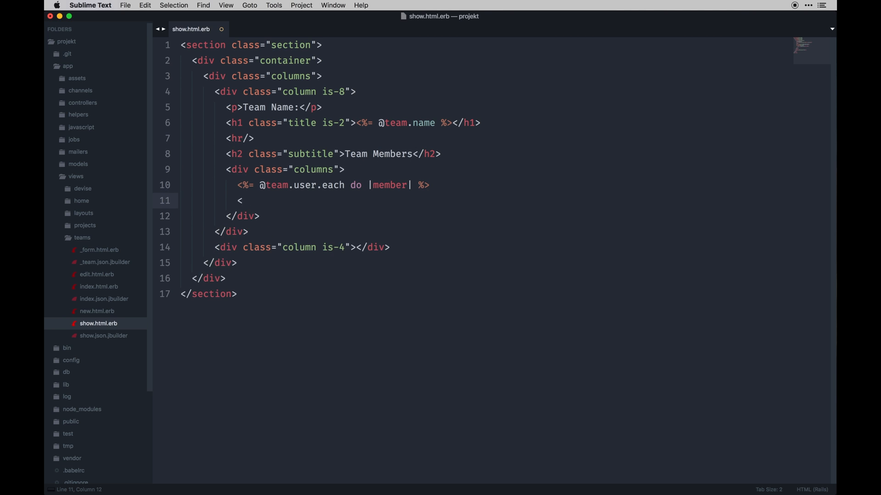
type("<% end %>.column")
key("Tab")
type("is-4")
key("End")
key("Return")
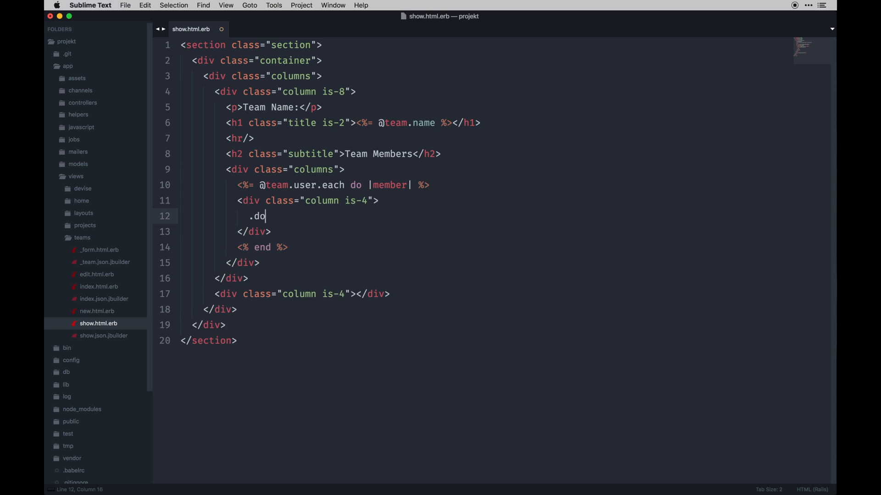
type(".border-light.border-radius.-3.pa2")
key("Tab")
type(".columns")
key("Tab")
type(".column")
key("Tab")
type("-3")
key("End")
key("Return")
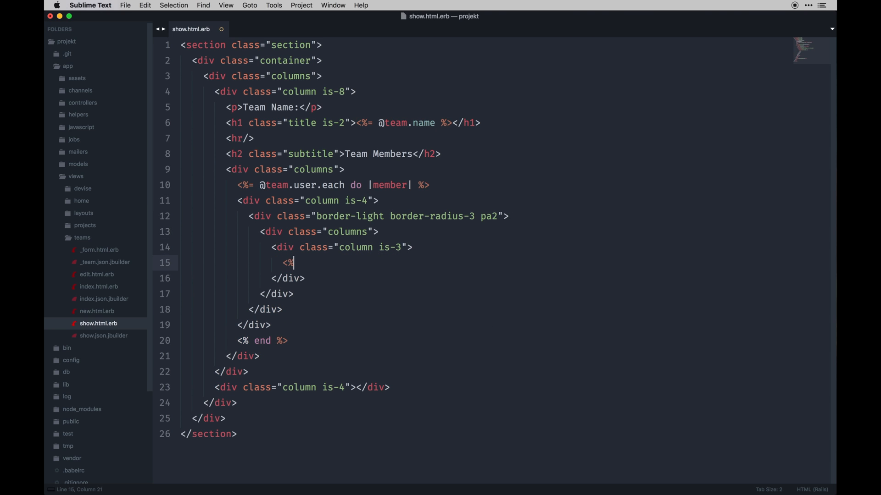
type("<%= gravatar_image_tag(member.email), size:48, alt:member.name, class:'image is-48x48') %>")
Step: Fill each member card's is-9 column with the name heading, email and join-date paragraphs
key("Down")
key("End")
key("Return")
type(".column.is-9")
key("Tab")
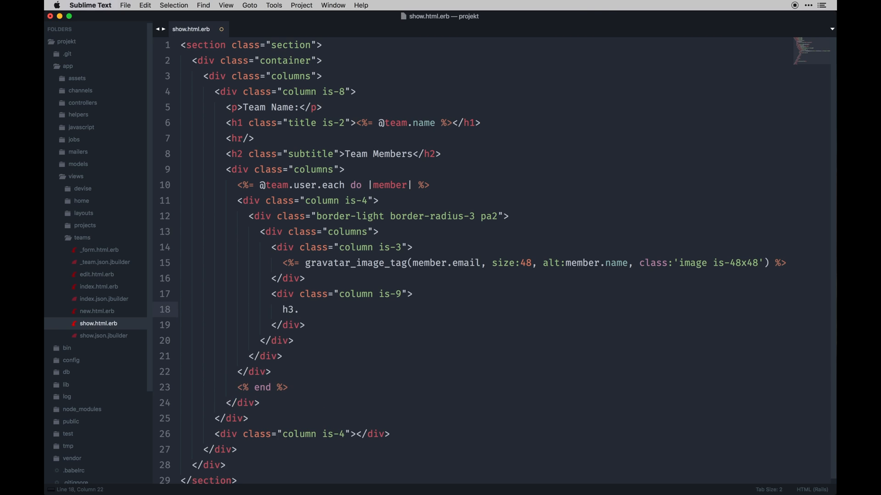
type("h3.fw6.f4")
key("Tab")
type("<%= member.name %>")
key("Return")
type("p")
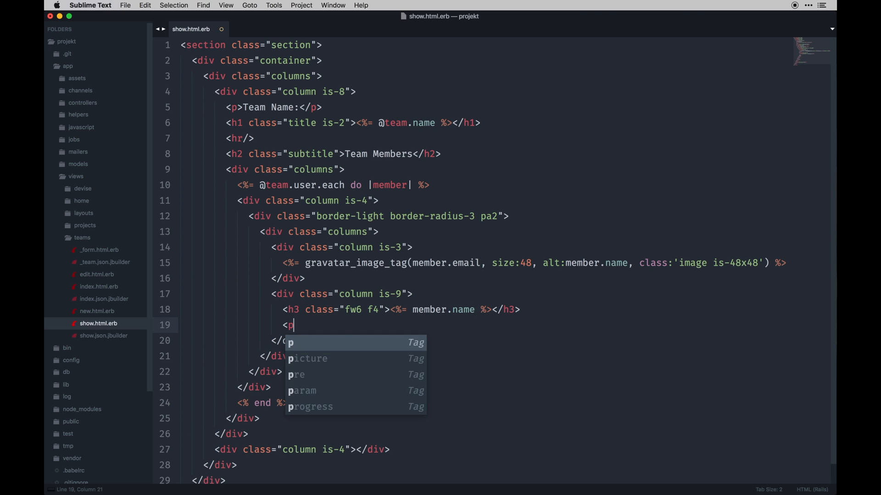
key("Tab")
type("<%= member.email %>")
key("End")
key("Return")
type("p.f6")
key("Tab")
type("<%= verbose_data(member.created_at) %>")
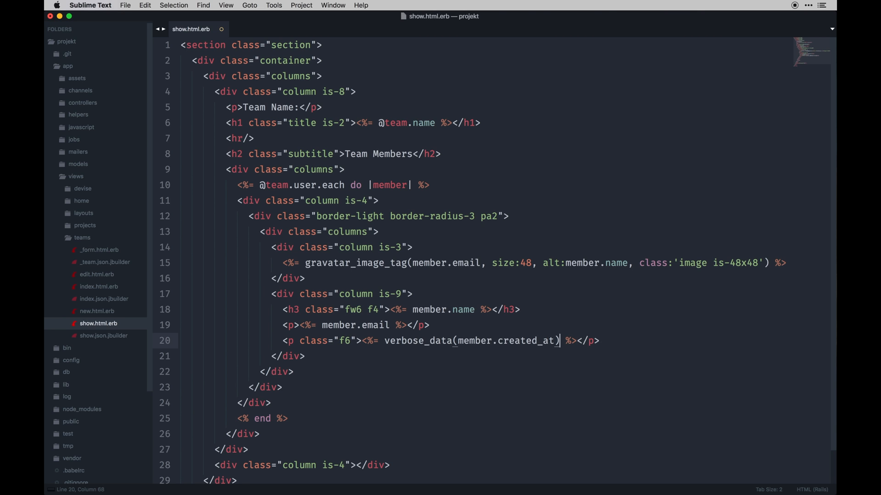
Step: Start the Active Projects column with a team-name paragraph, title heading and rule
key("ctrl+g")
key("Return")
type("projects-column")
key("Return")
type("p")
key("Tab")
type("<%= @team.name %> projects")
key("End")
key("Return")
type("h3.title.is-4")
key("Tab")
type("Active Projects hr.")
key("BackSpace")
type("/> <% if @team.projects.exists?> %")
type("> ")
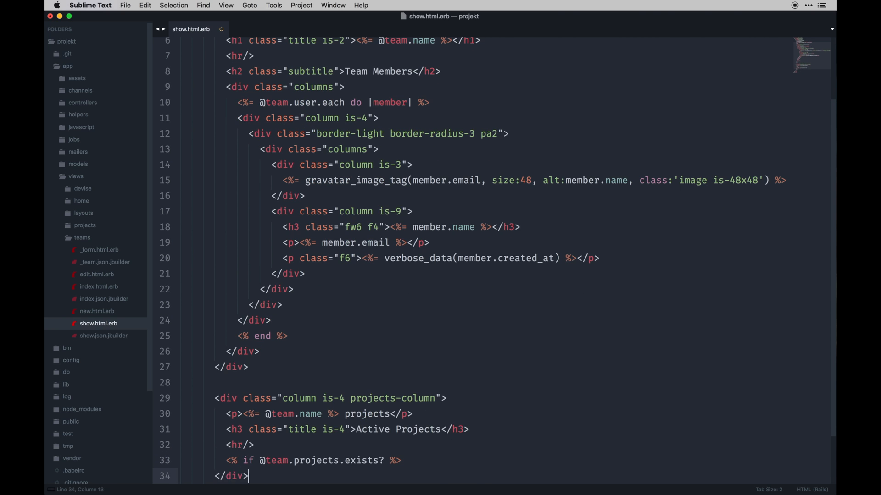
type("<% end %>")
Step: Add an if/else listing project links or a fallback message, and save the view
key("Up")
key("End")
key("Return")
type("ul")
key("Tab")
key("Return")
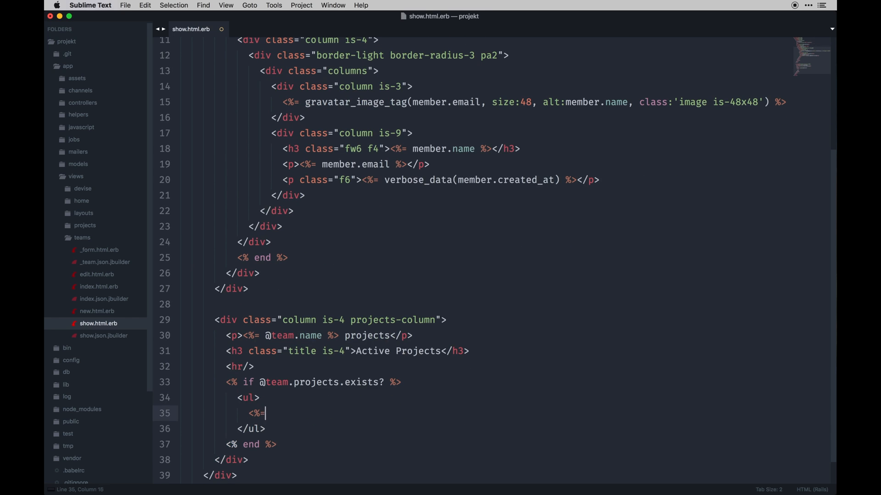
type("<% @team.projects.each do |project| %>  <% end %>")
key("Up")
key("End")
key("Return")
type("li")
key("Tab")
type("<%= link_to project.name, project %>")
key("Down")
key("End")
key("Return")
type("<% else %>")
key("Return")
type("<div class=\"content\">")
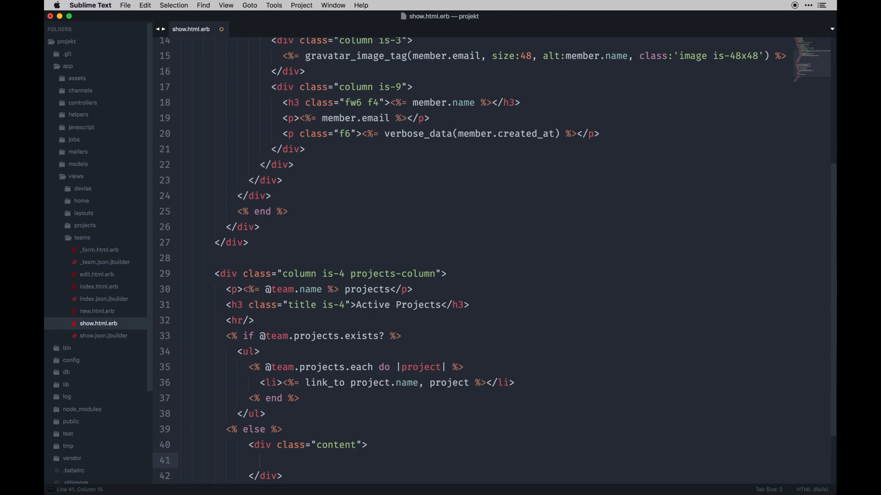
type(" <p>No active projects yet.</p>")
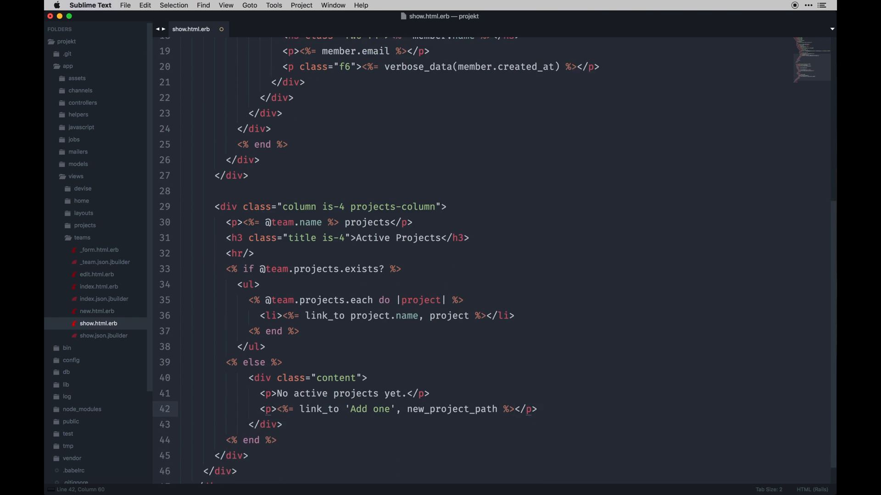
type(" <p><%= link_to 'Add one', new_project_path %></p> </div> <% end %> </div> </section> <div class=\"utility-buttons\"> <%= link_to 'Edit', edit_team_path(@team), class:'button' %> <%= link_to 'Back', teams_path, class:'button' %> </div> </section>")
key("super+s")
scroll(440, 248, "up", 15)
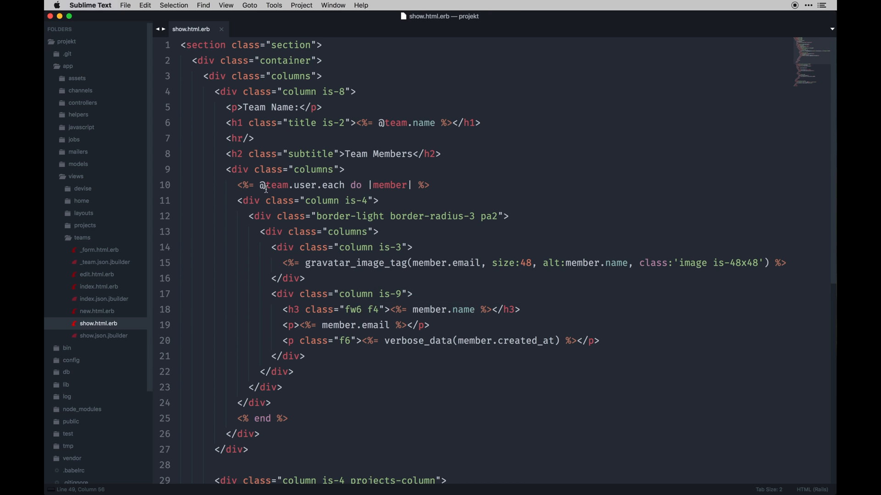
Step: Review the members loop, highlighting gravatar_image_tag with member.email and member.name
left_click(266, 186)
left_click(384, 185)
scroll(333, 268, "down", 3)
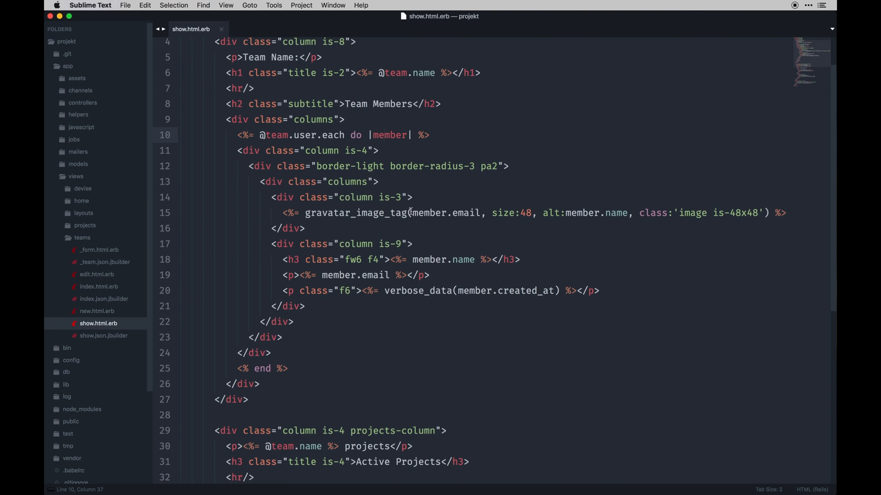
left_click_drag(412, 213, 479, 213)
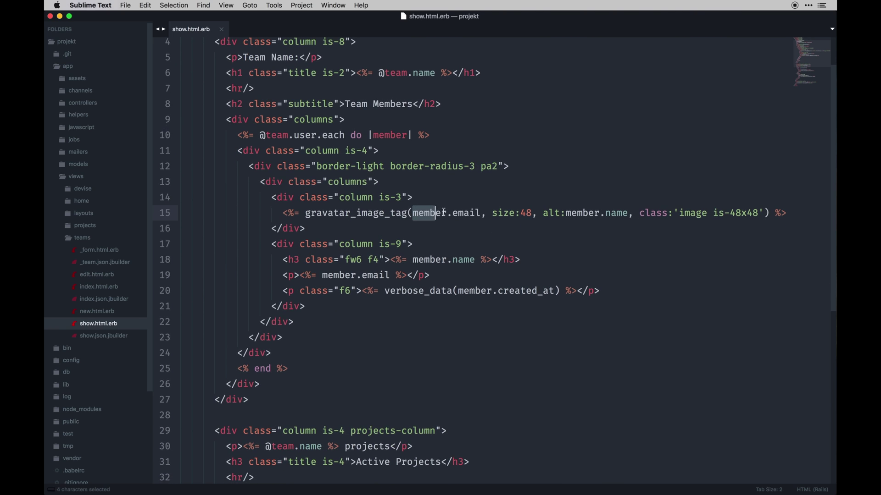
left_click(442, 233)
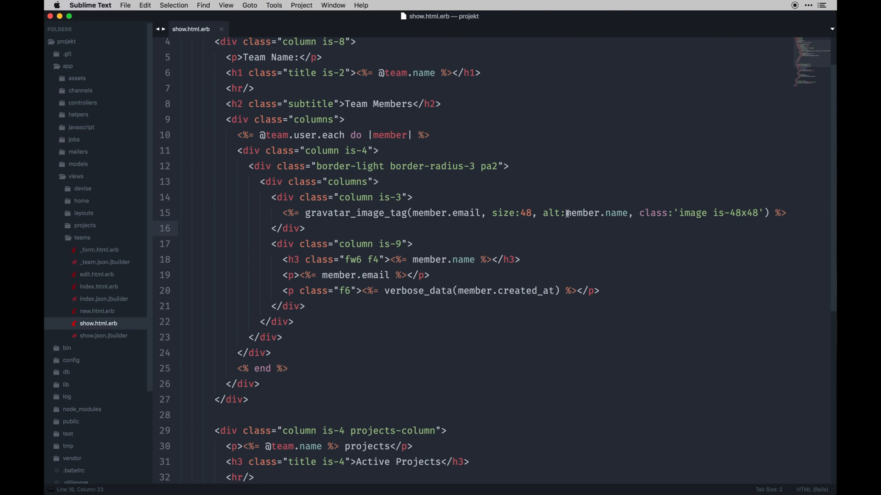
left_click_drag(565, 213, 624, 213)
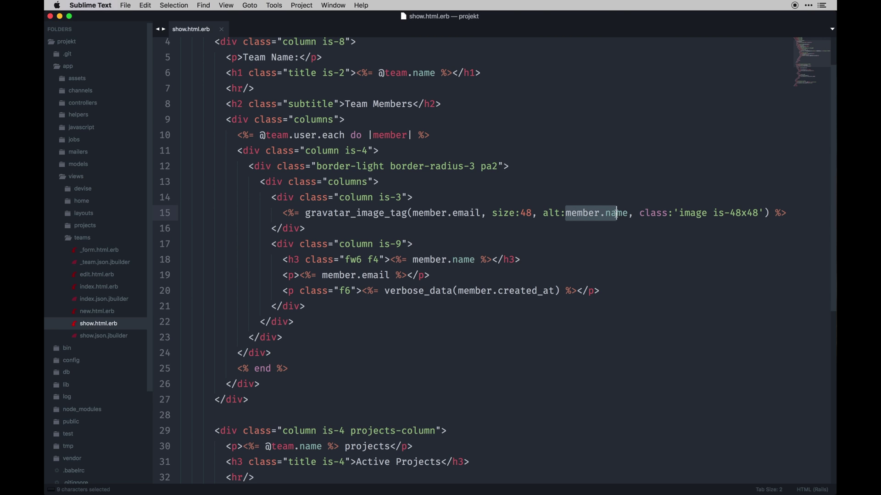
left_click(573, 214)
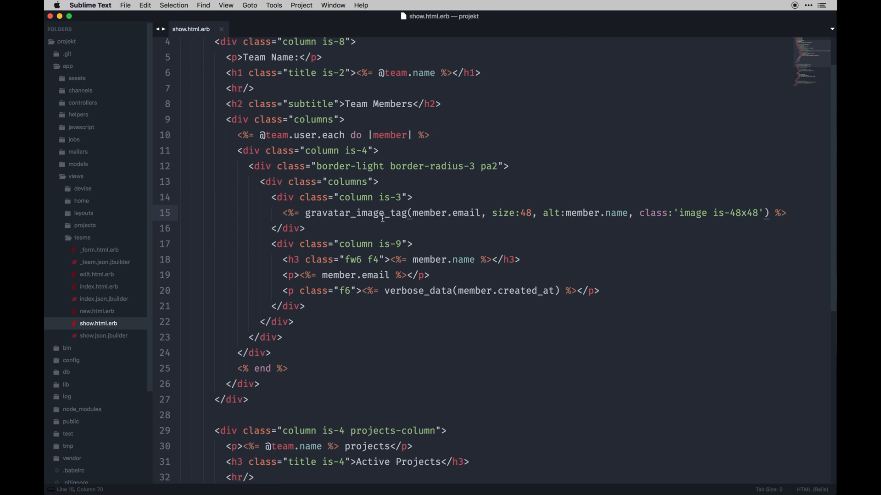
left_click_drag(409, 214, 300, 213)
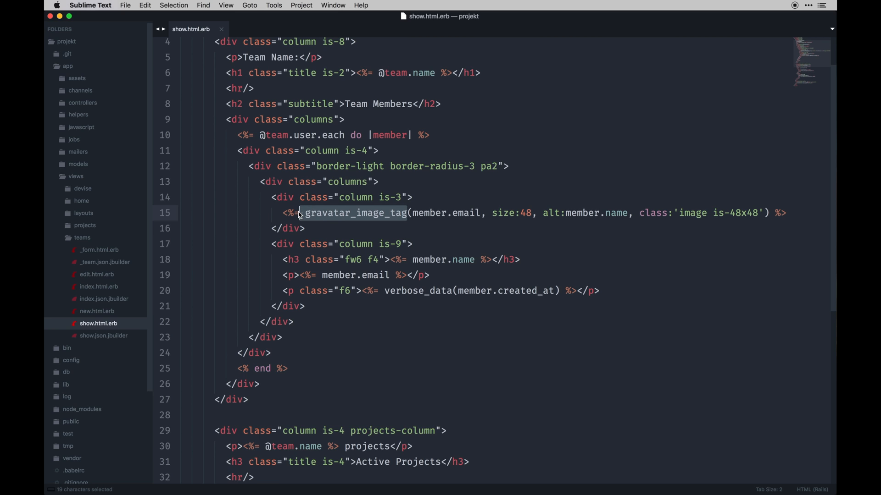
left_click(428, 184)
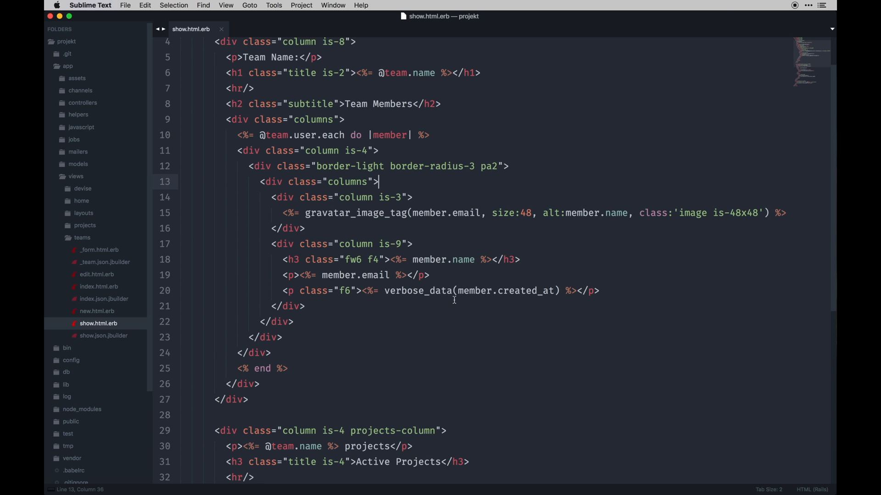
scroll(454, 301, "down", 3)
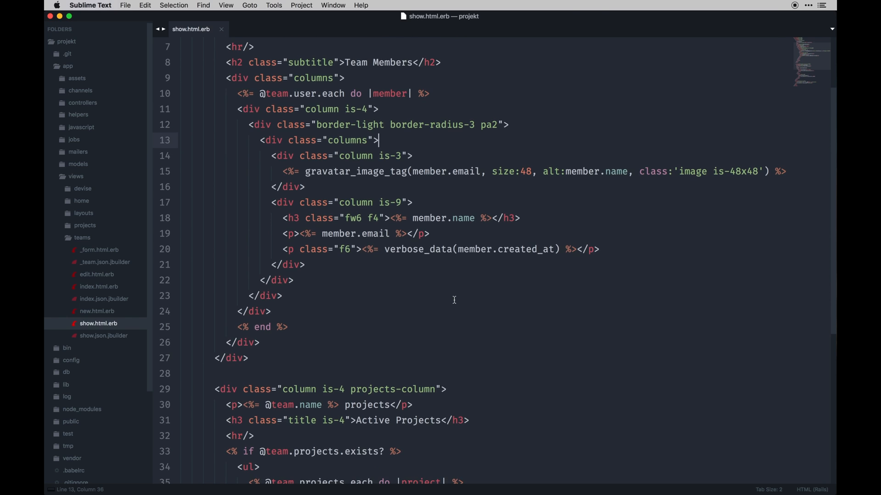
scroll(454, 300, "up", 2)
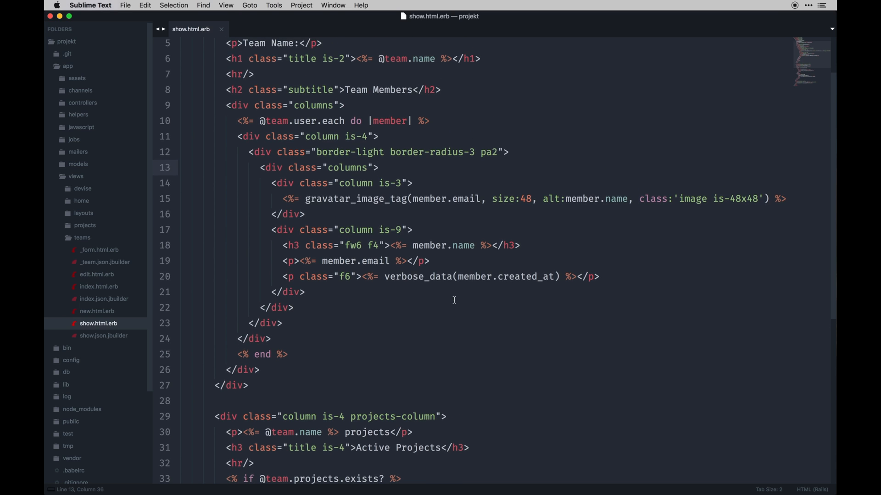
scroll(454, 300, "down", 2)
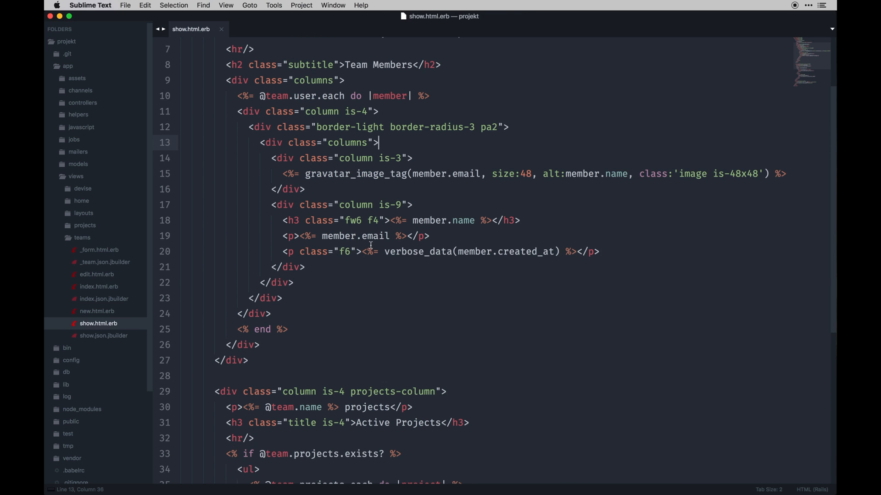
Step: Correct verbose_data to verbose_date, save the view, and expand the helpers folder
left_click(449, 253)
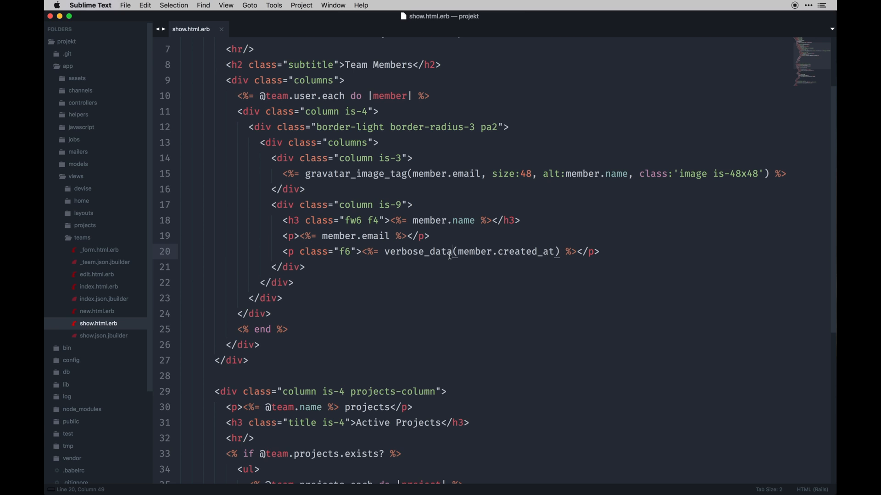
key("BackSpace")
type("e")
key("super+s")
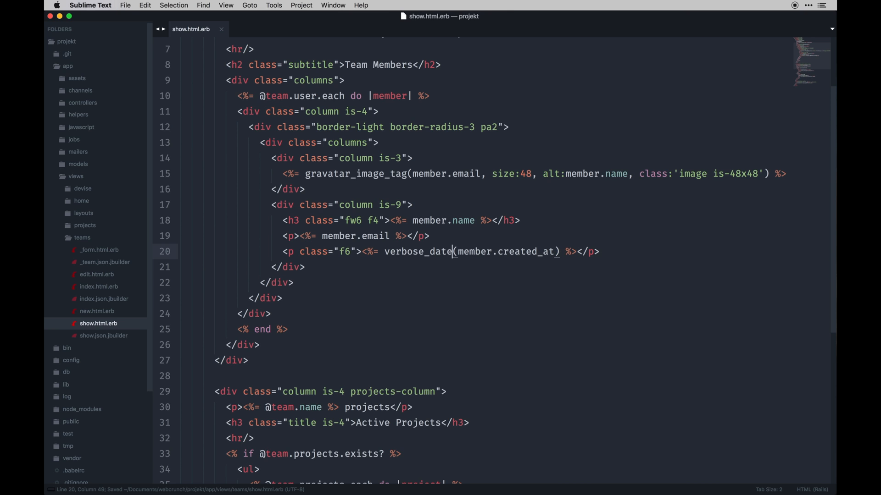
left_click(76, 176)
left_click(78, 115)
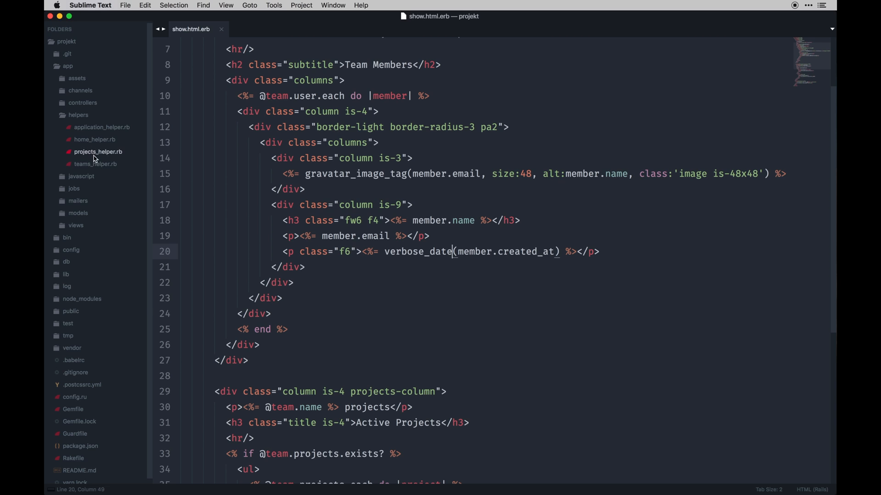
Step: Add an empty verbose_date(date) method inside ApplicationHelper
left_click(101, 128)
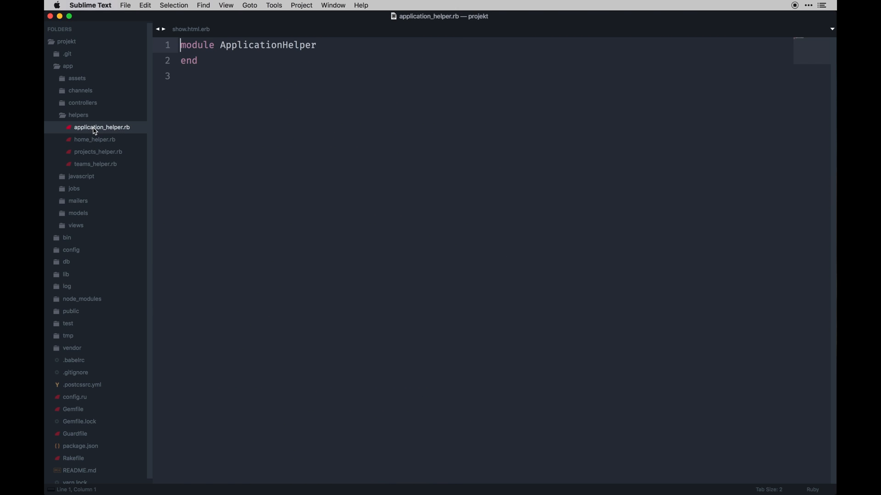
left_click(316, 44)
key("Return")
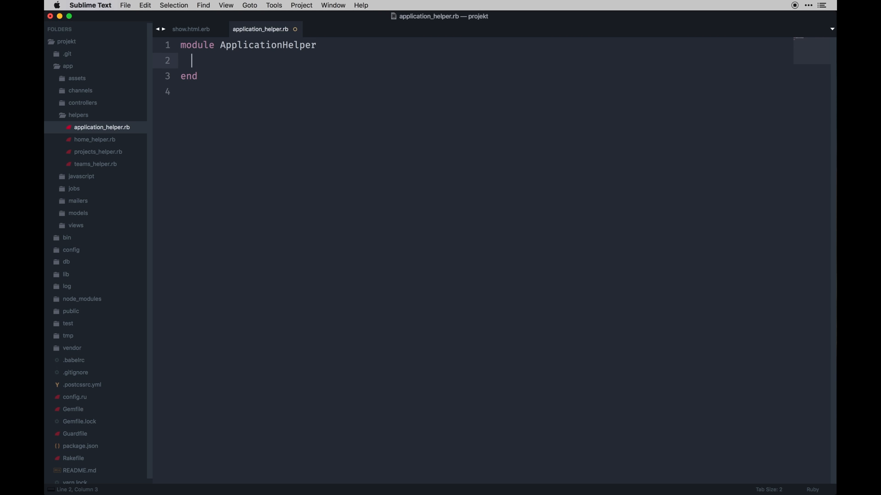
type("de")
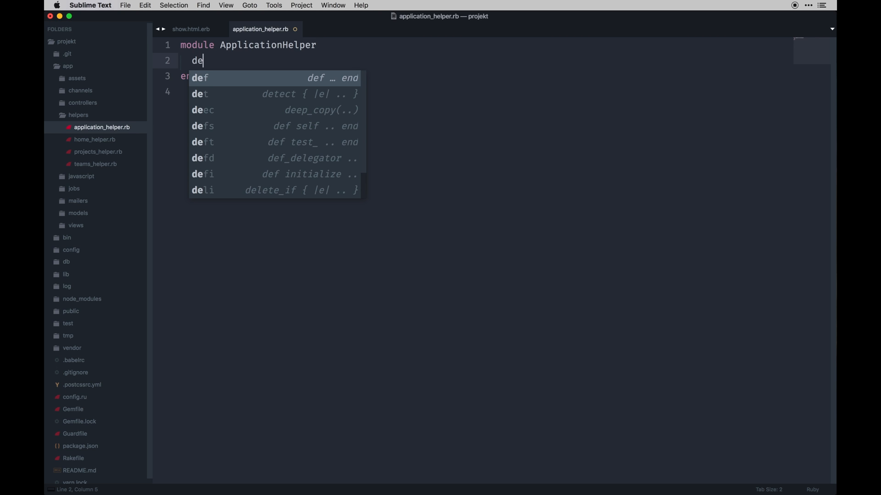
type("f verso")
key("BackSpace")
key("BackSpace")
type("bose d")
key("BackSpace")
key("BackSpace")
type("_date(date")
key("Right")
key("Return")
type("end")
key("Up")
key("super+Right")
key("Return")
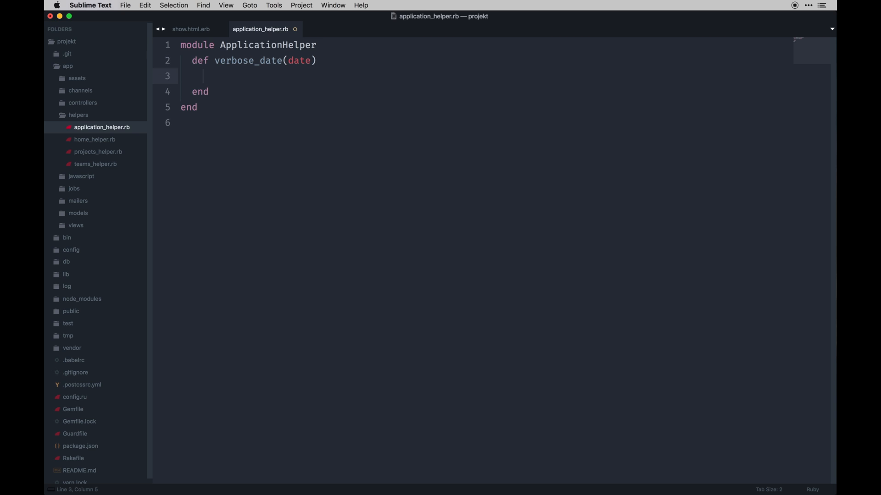
type("d")
type("ate")
type(".string()")
Step: Return date.strftime('%B %d %Y') from verbose_date, save and close the helper
key("BackSpace")
key("BackSpace")
key("BackSpace")
key("BackSpace")
key("BackSpace")
type("ftime('%")
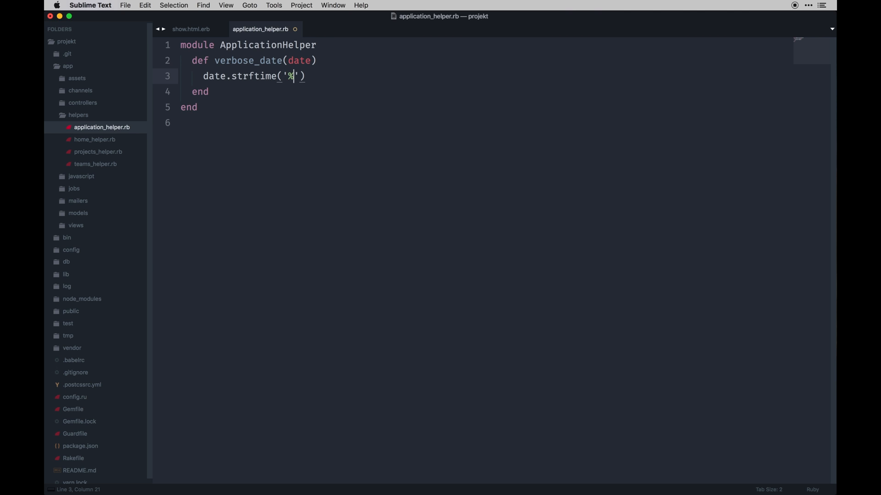
type("B ")
type("%d")
type(" %")
type("Y")
key("Escape")
key("End")
key("super+s")
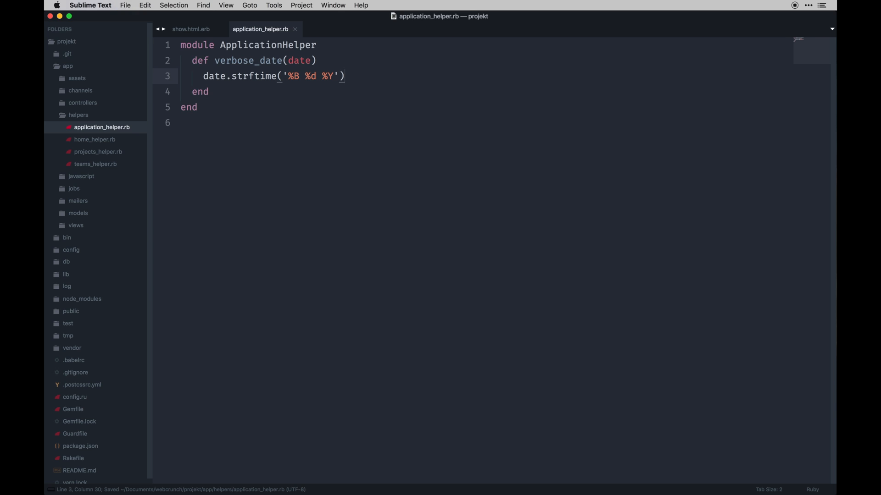
key("super+w")
Step: Review the verbose_date call with the member created_at argument in the team view
left_click_drag(383, 252, 446, 251)
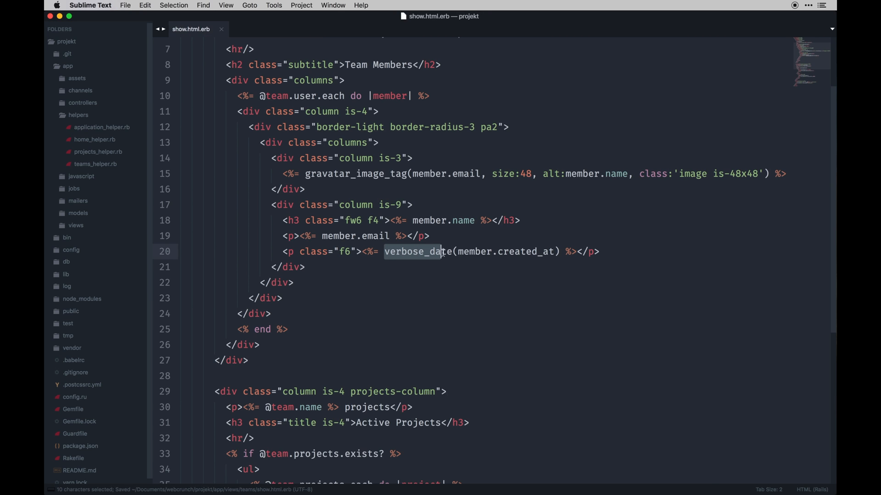
left_click(406, 252)
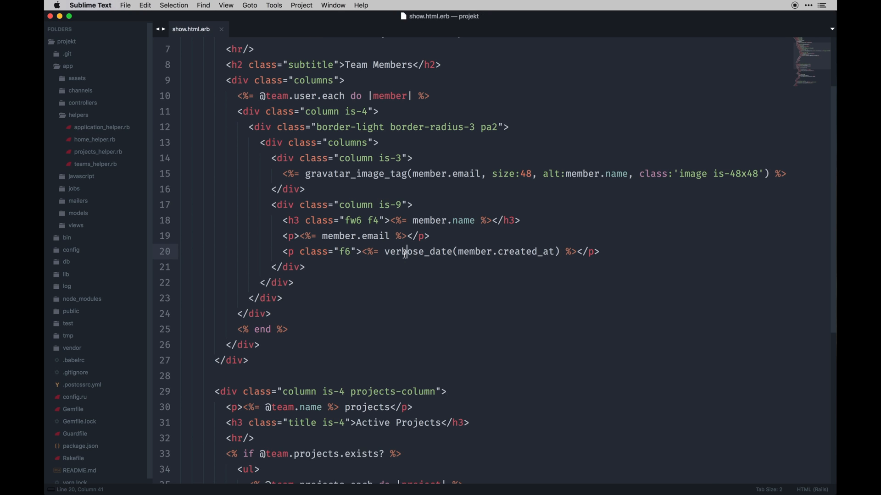
left_click_drag(459, 253, 541, 260)
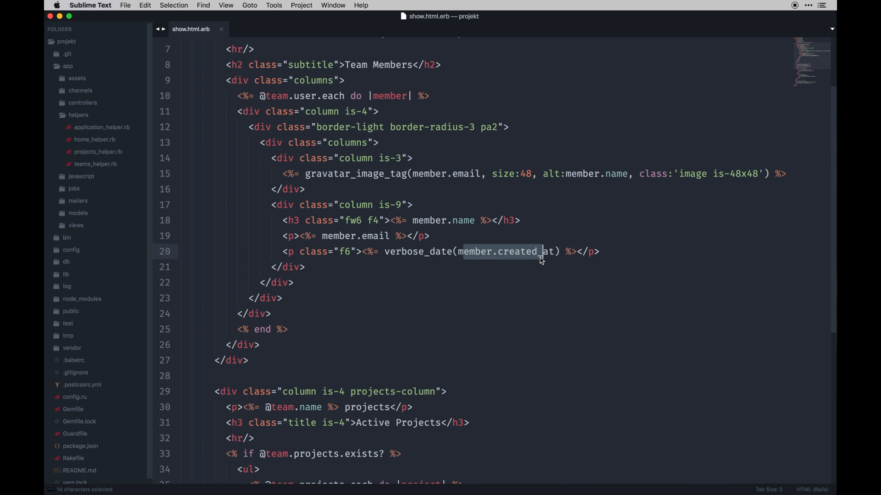
left_click(492, 267)
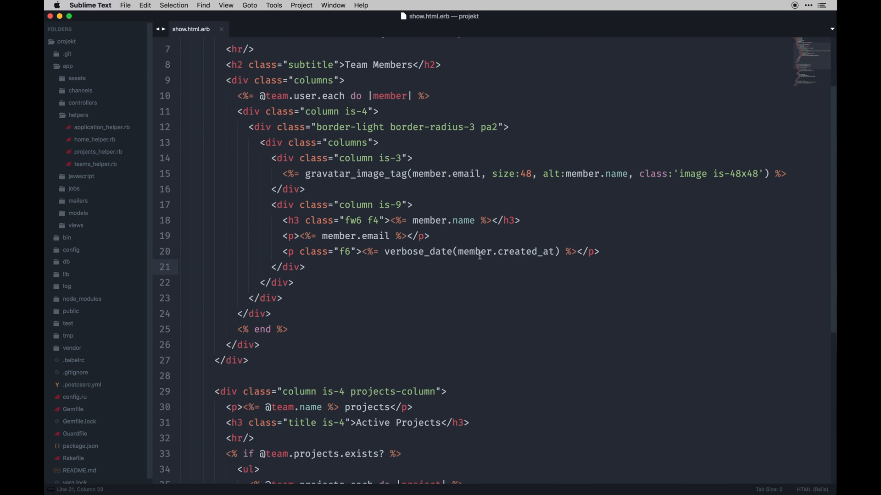
scroll(480, 254, "down", 8)
scroll(413, 261, "down", 4)
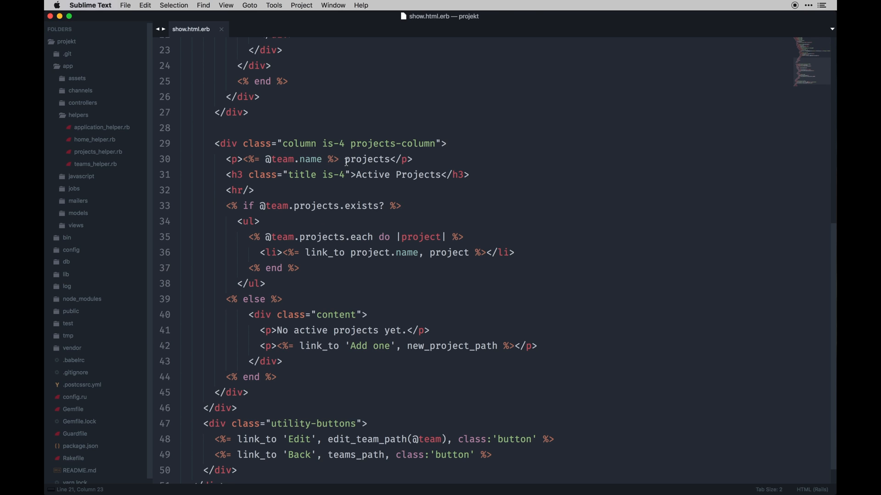
scroll(296, 212, "down", 2)
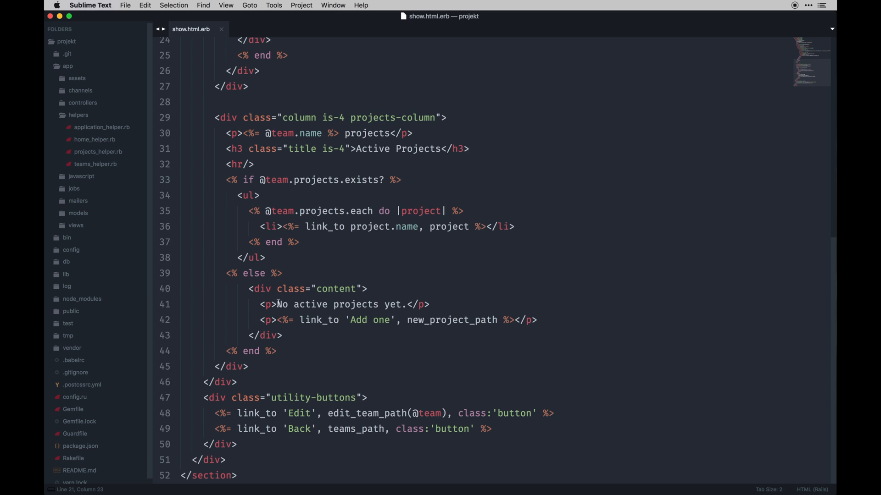
Step: Save show.html.erb unchanged and bring Chrome forward
left_click(297, 324)
left_click(218, 399)
left_click(259, 387)
key("Return")
type("<")
key("BackSpace")
key("BackSpace")
key("BackSpace")
key("BackSpace")
key("super+s")
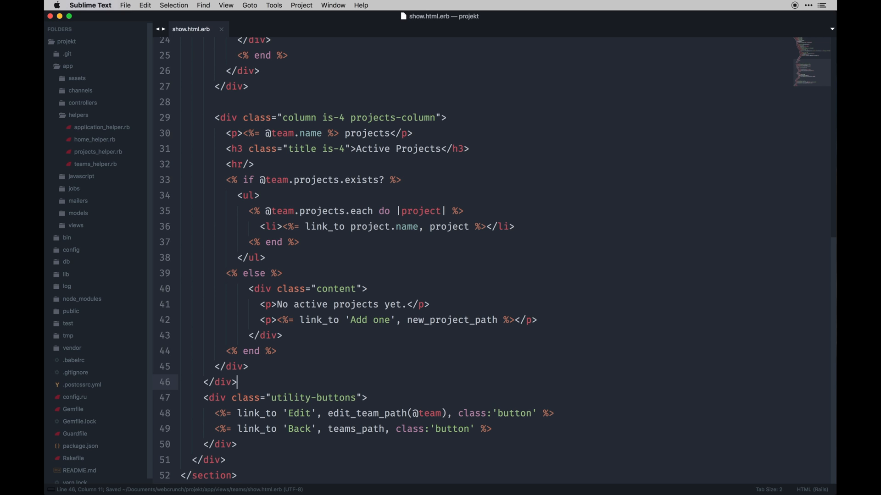
key("super+Tab")
key("super+r")
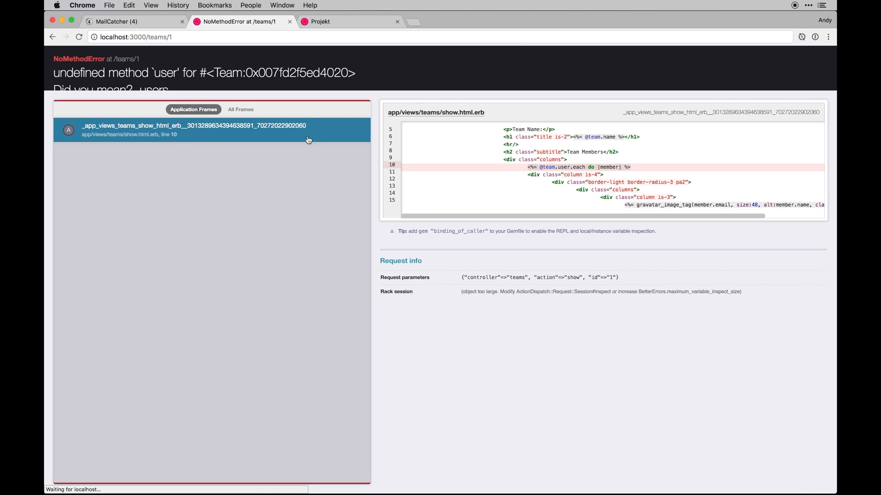
key("super+Tab")
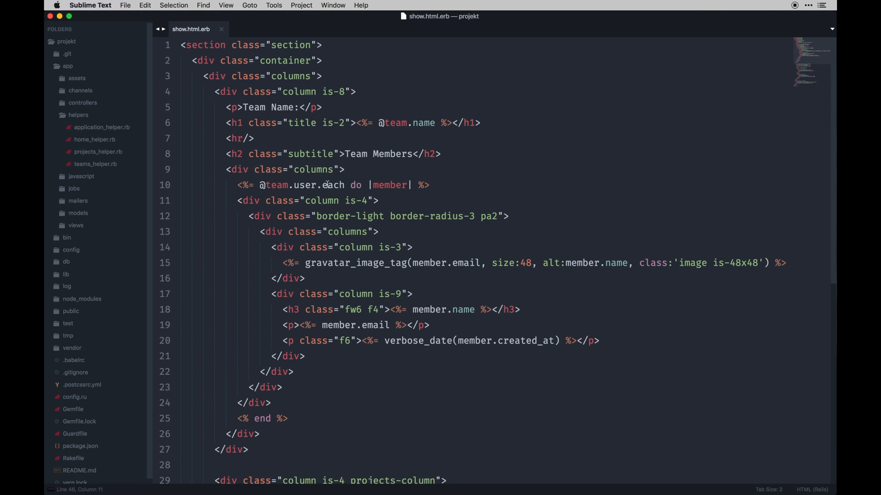
left_click(318, 186)
type("s")
key("super+s")
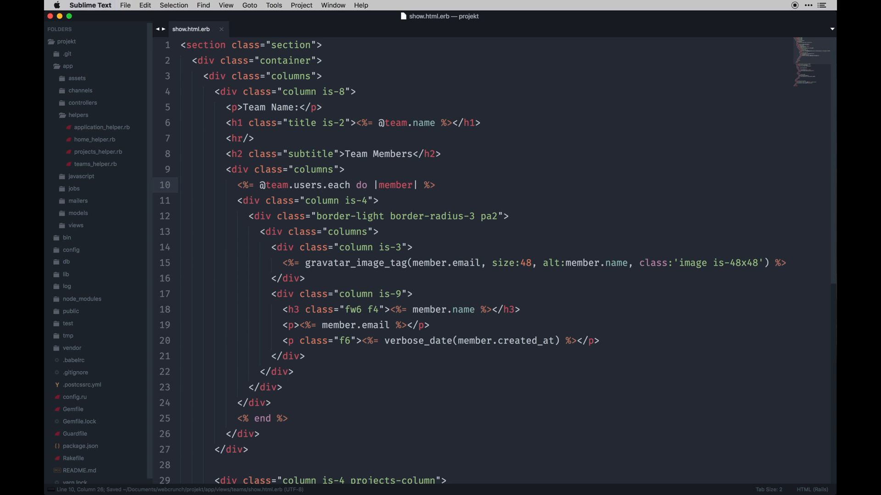
key("super+Tab")
key("super+r")
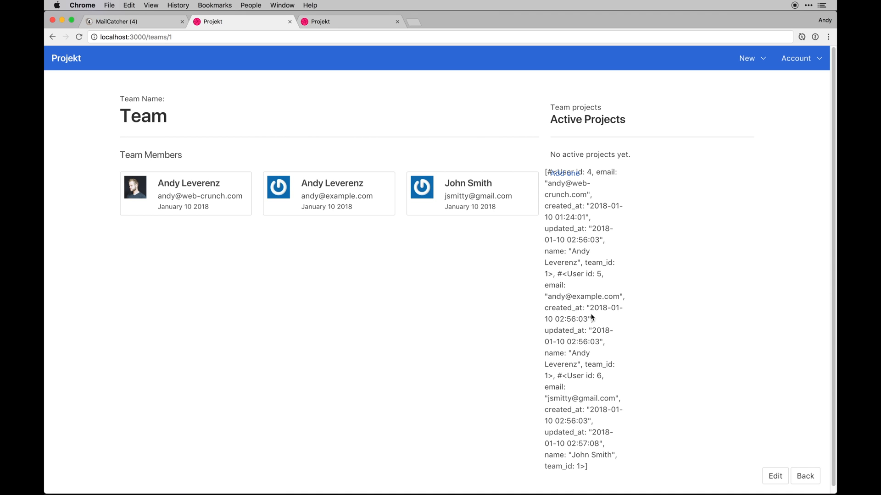
key("super+Tab")
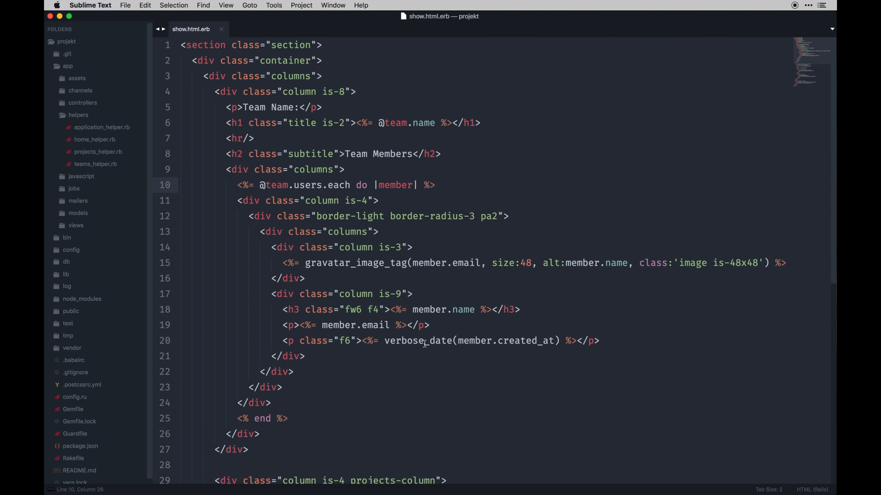
scroll(423, 349, "down", 5)
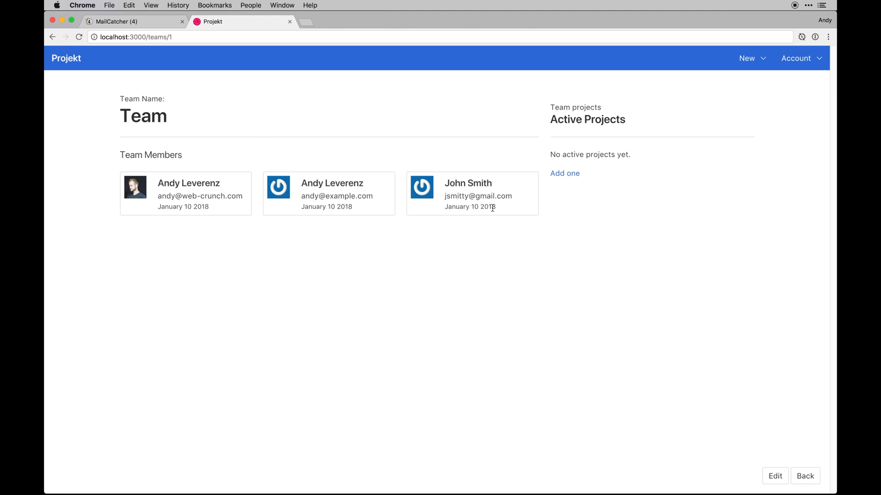
left_click_drag(497, 207, 443, 207)
left_click(458, 183)
Step: Visit the team's edit page, cancel back, follow the add-project link and return to the dashboard
left_click(775, 476)
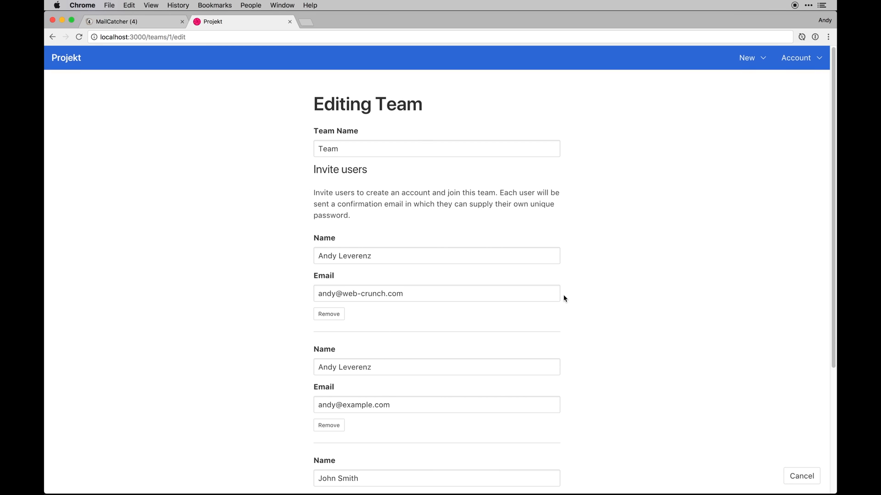
scroll(564, 299, "down", 5)
scroll(564, 299, "up", 6)
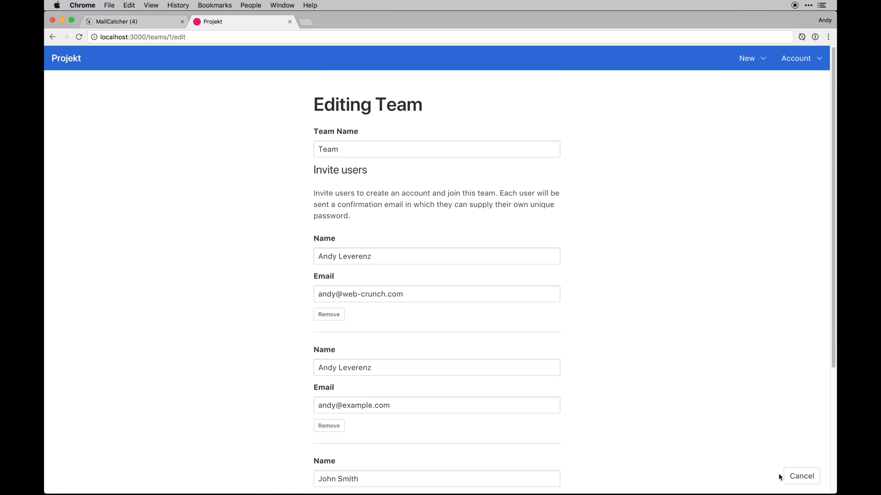
left_click(801, 489)
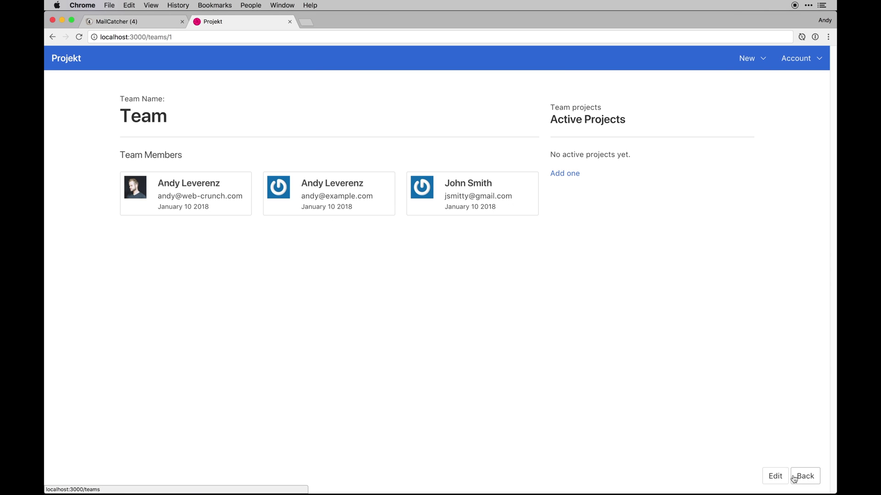
left_click(563, 174)
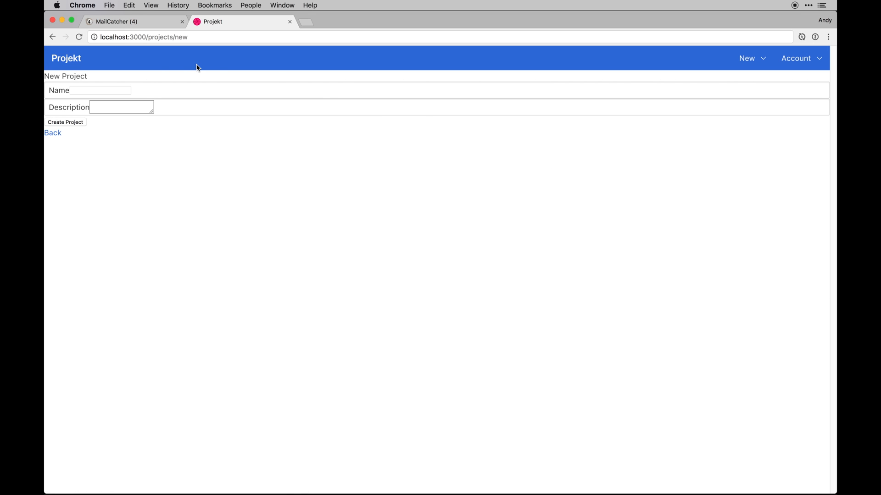
left_click(67, 58)
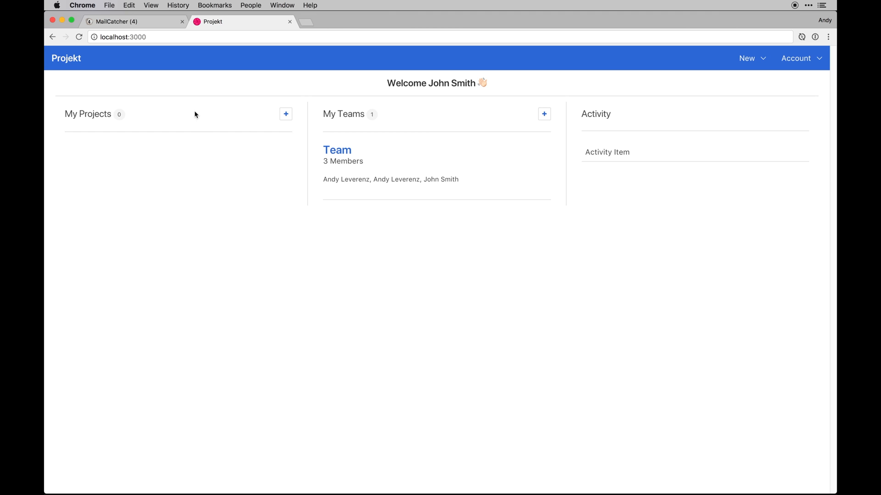
Step: Visit the new-team form and the team's page from the dashboard, then switch to Sublime Text
left_click(543, 113)
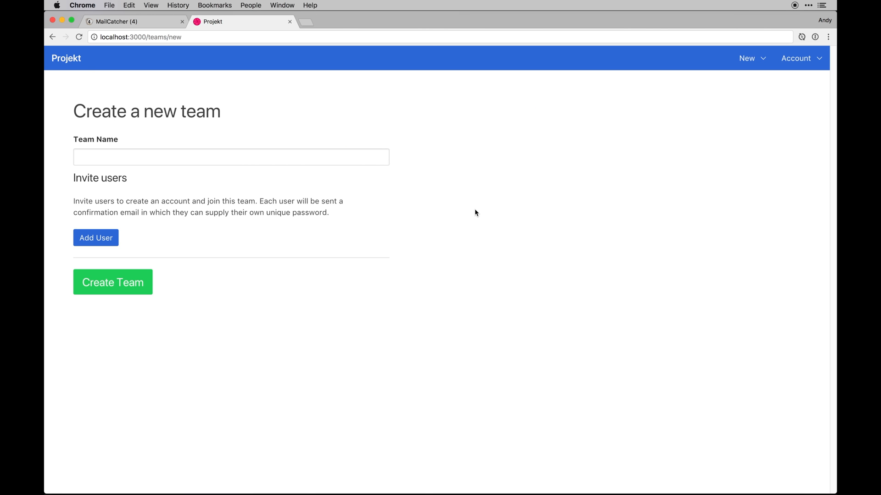
left_click(67, 59)
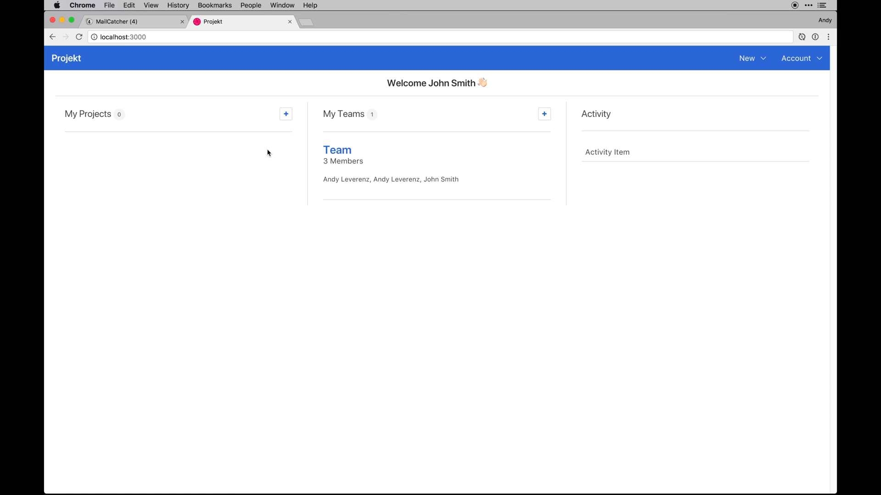
left_click(336, 150)
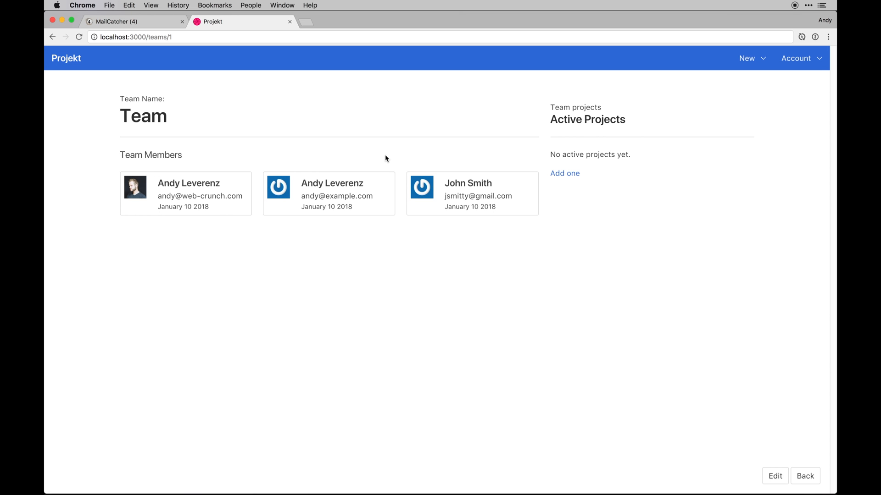
left_click(67, 59)
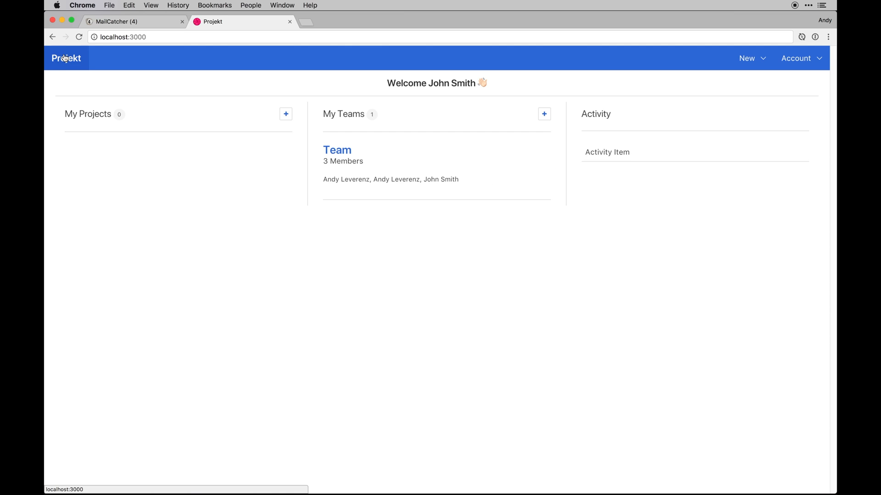
left_click(544, 116)
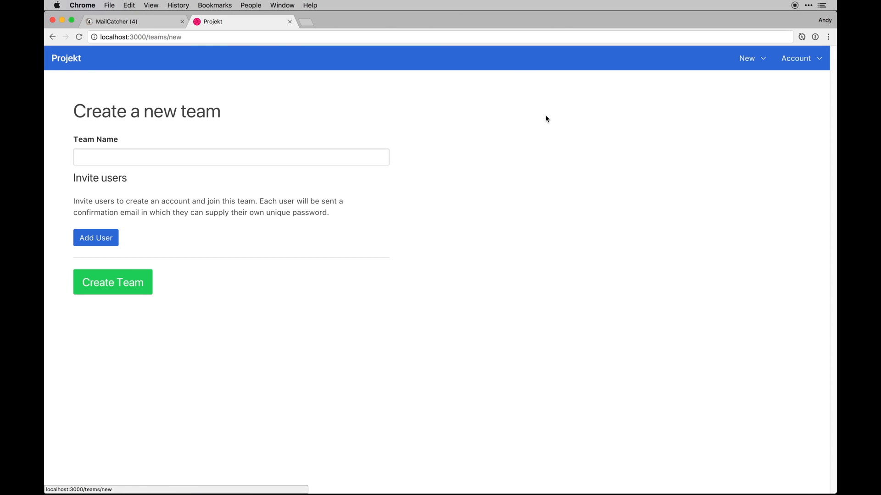
left_click(67, 59)
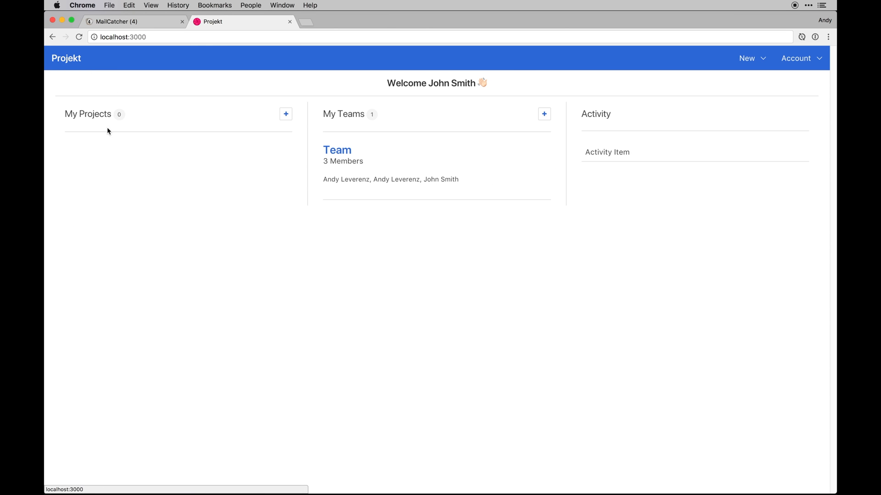
key("super+Tab")
Step: Review app/models/project.rb, then db/schema.rb's projects table with its updated_at, user_id and team_id lines
left_click(78, 164)
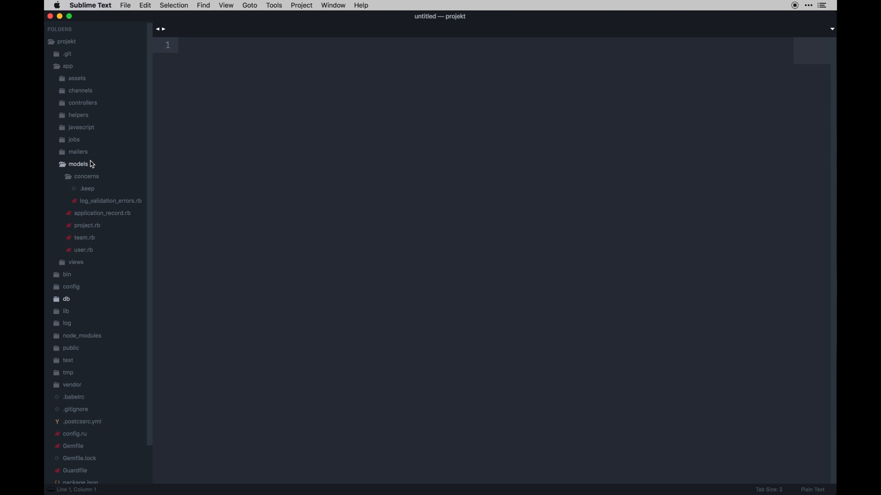
left_click(87, 225)
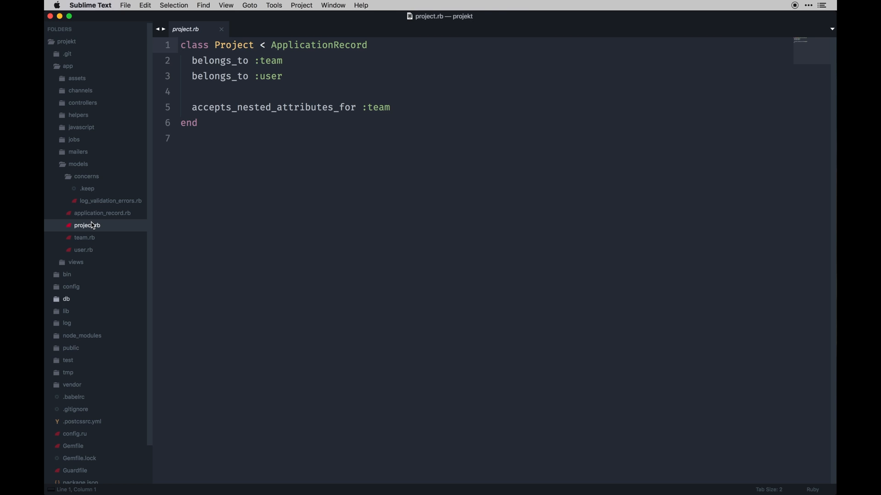
left_click(66, 299)
left_click(82, 336)
scroll(275, 304, "down", 3)
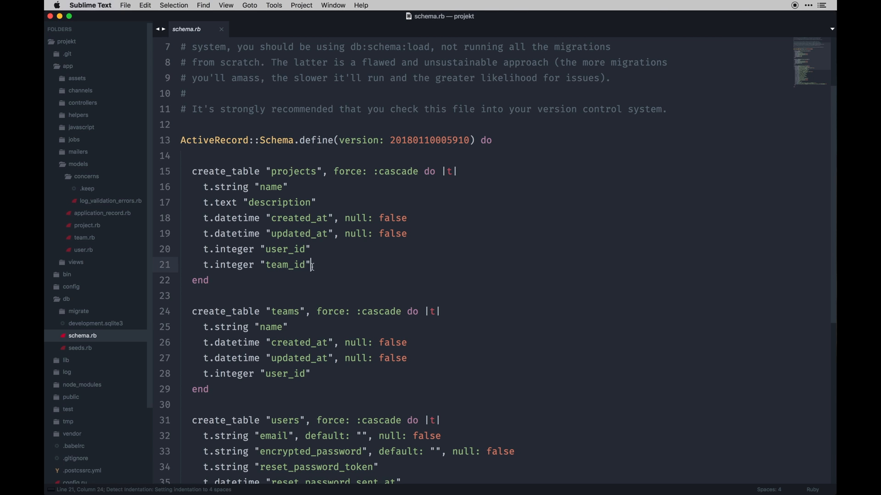
left_click_drag(312, 264, 184, 233)
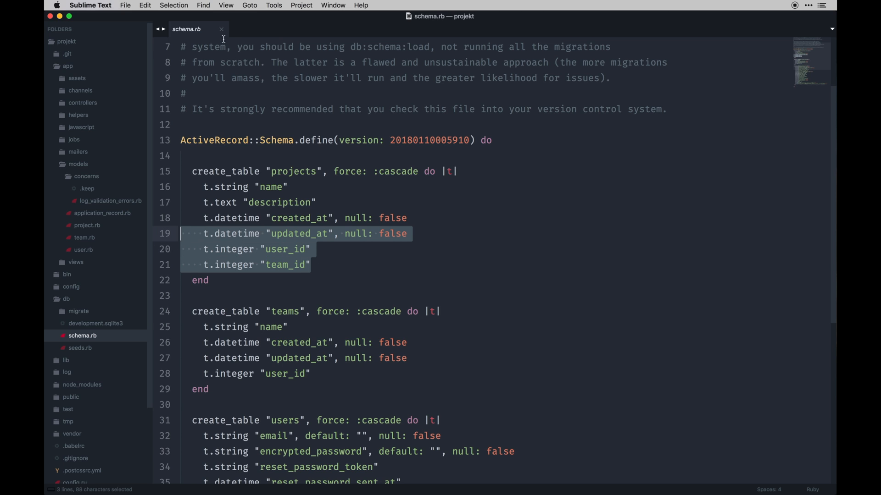
Step: Close schema.rb, tidy the sidebar and bring up app/controllers/projects_controller.rb
left_click(221, 29)
left_click(66, 298)
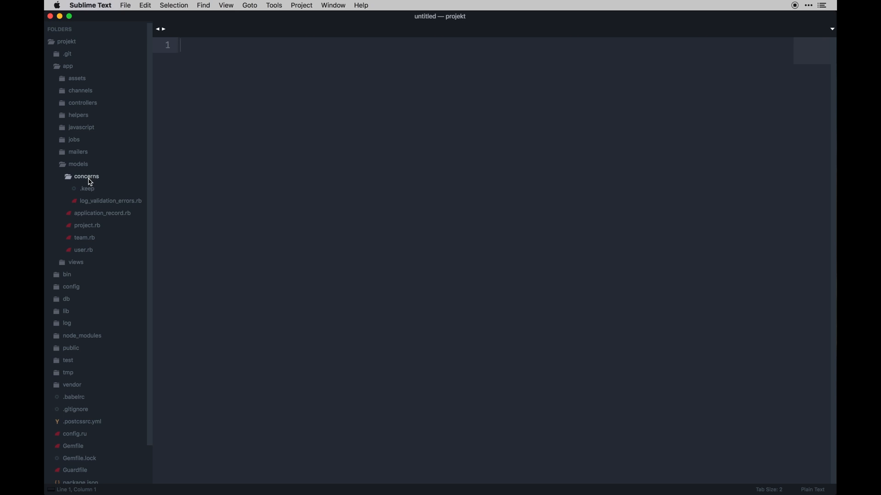
left_click(86, 177)
left_click(83, 103)
left_click(102, 165)
scroll(282, 206, "down", 3)
scroll(282, 207, "down", 2)
Step: Inspect the two lines of the new action, then close the projects controller
left_click_drag(486, 250, 180, 233)
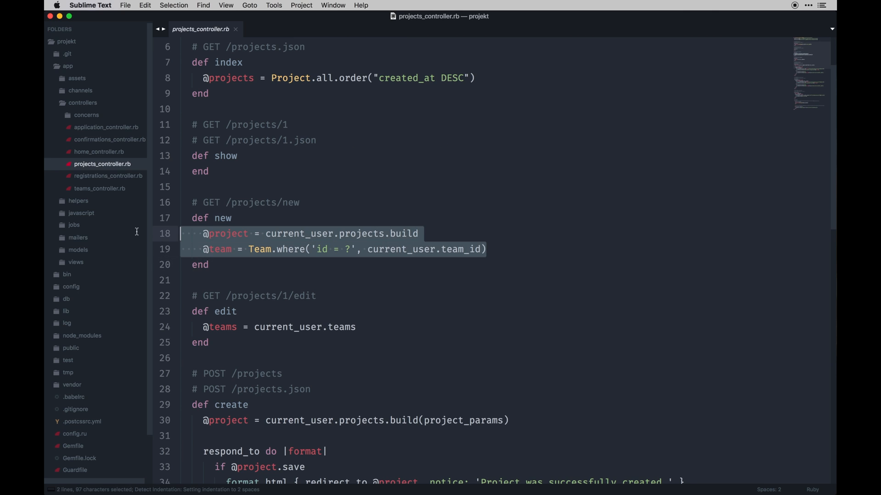
scroll(261, 265, "down", 4)
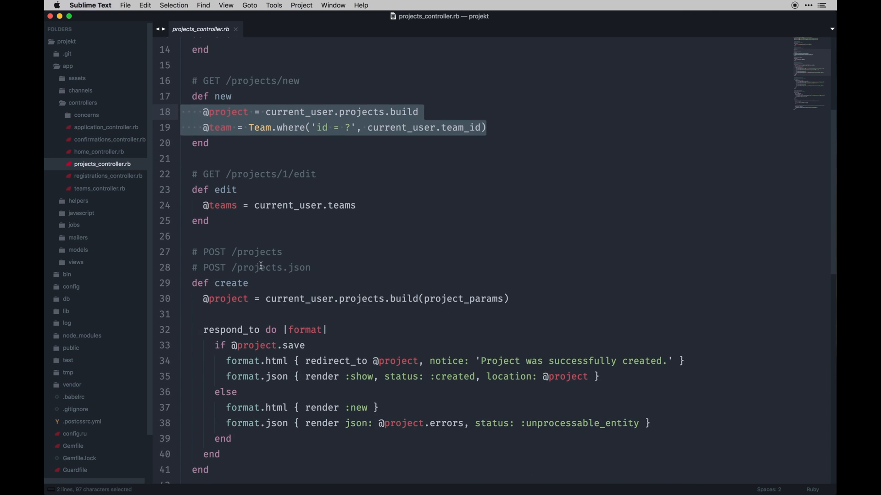
scroll(260, 266, "down", 2)
scroll(284, 294, "up", 2)
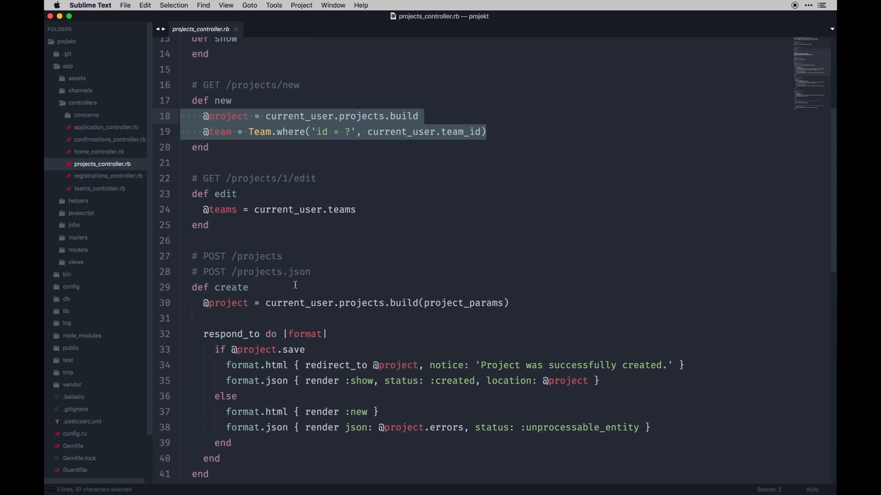
scroll(295, 285, "up", 2)
scroll(295, 285, "up", 5)
left_click(245, 139)
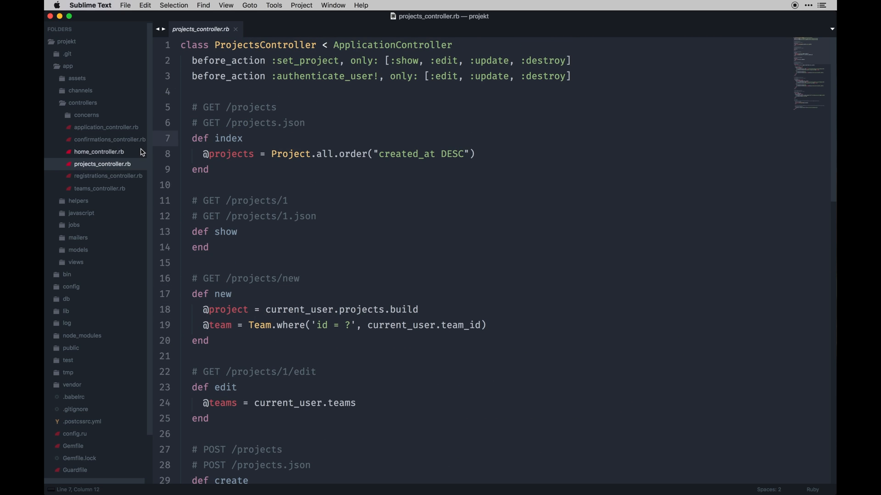
left_click(84, 102)
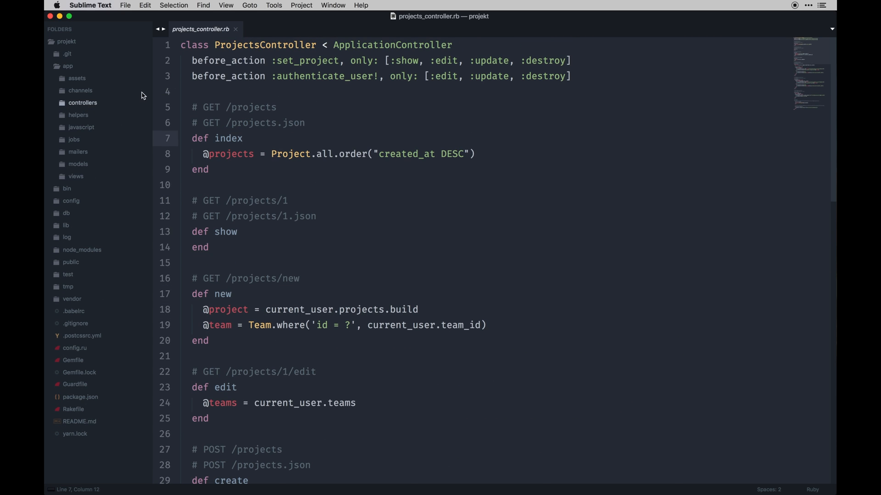
left_click(236, 30)
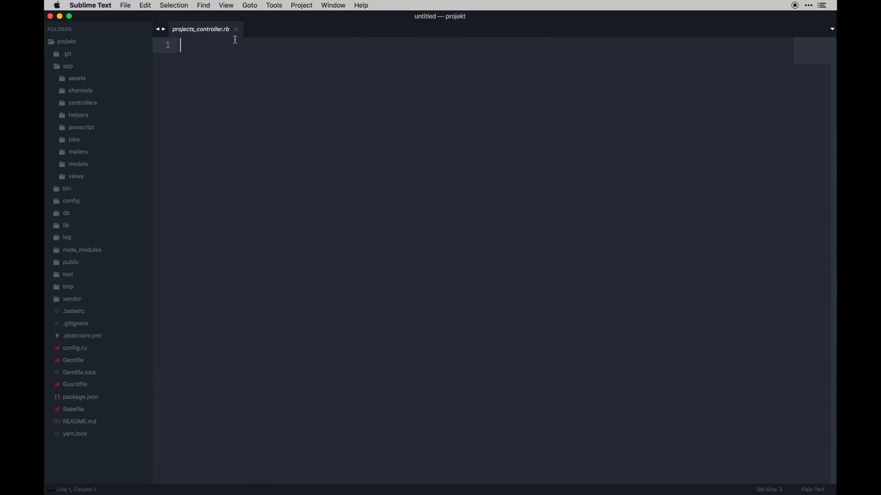
Step: Look at views/projects/show.html.erb and bring up new.html.erb for editing
left_click(76, 177)
left_click(83, 237)
left_click(98, 311)
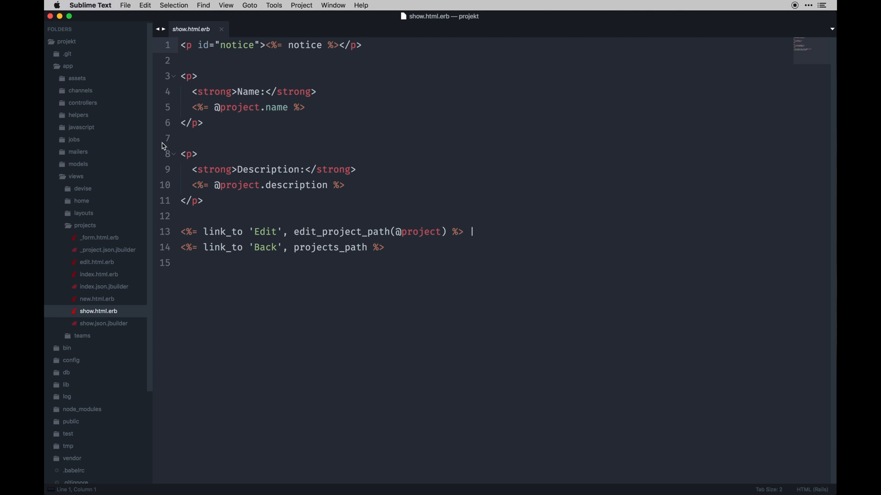
left_click(97, 299)
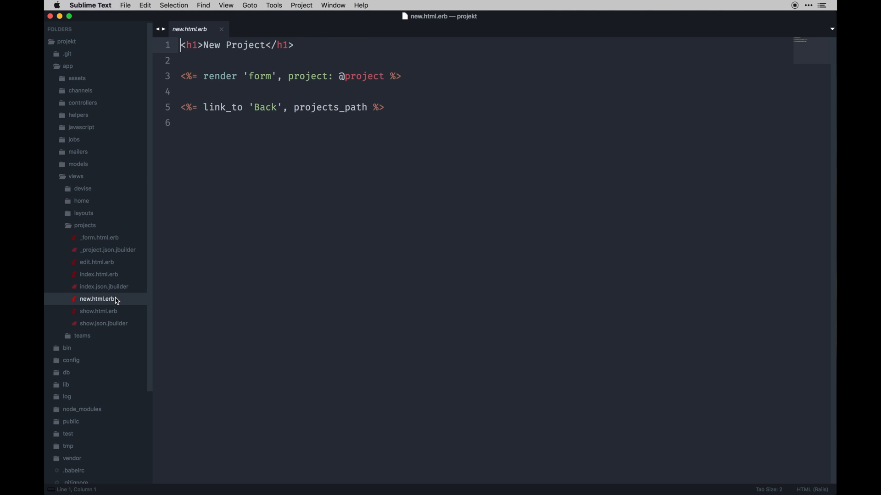
Step: Wrap the new-project view in an Emmet-expanded div.section, moving its closing tag after the Back link
key("Return")
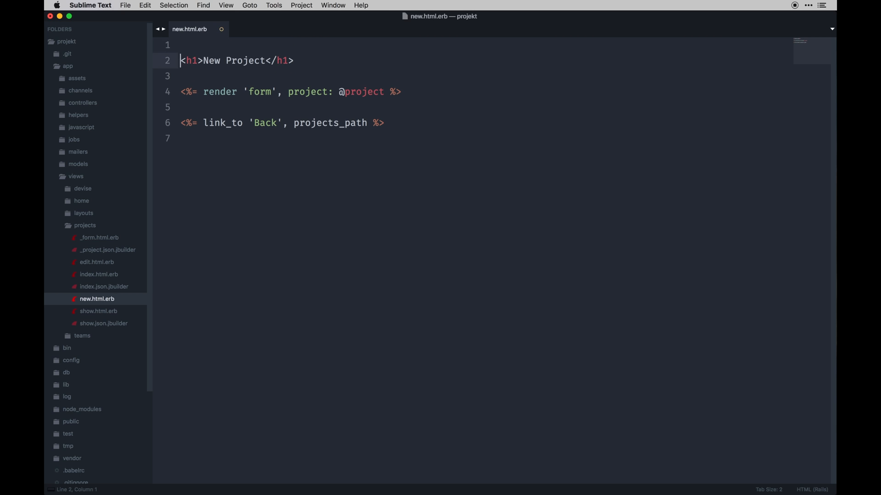
key("Up")
type(".section")
key("Tab")
key("shift+End")
key("super+x")
key("super+Down")
key("Return")
key("super+v")
Step: Nest a div.container inside the section around the heading, form and Back link, indenting its contents
key("Up")
key("Up")
key("Up")
key("super+Right")
key("Return")
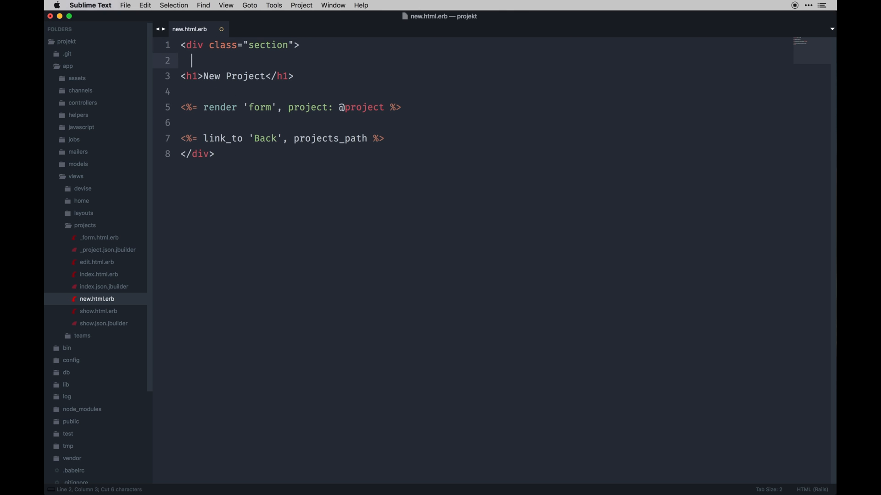
type("container")
key("Tab")
key("shift+super+Right")
type("x")
key("BackSpace")
key("Down")
key("Down")
key("Down")
key("Down")
key("Down")
key("ctrl+shift+k")
type(",")
key("super+z")
key("Return")
type("</div>")
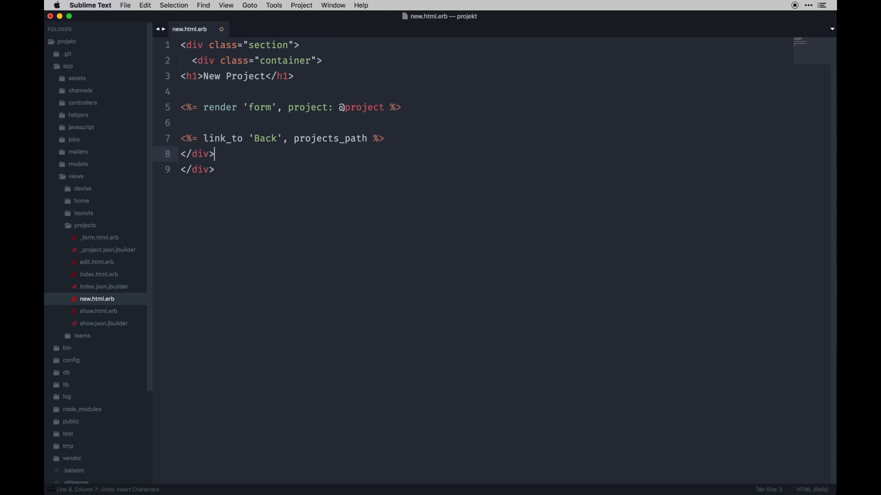
key("super+Left")
key("Tab")
key("Up")
key("Tab")
key("super+]")
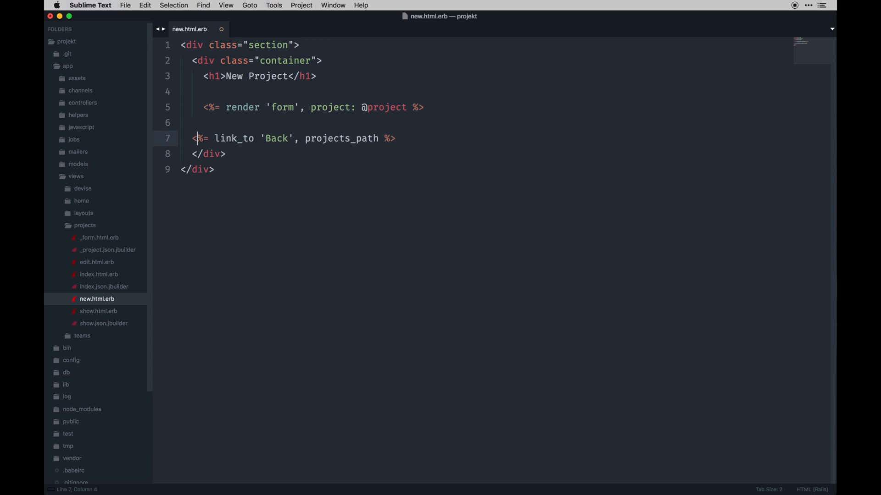
Step: Add a <br /> and class: 'button' to the Back link_to, save, and bring up _form.html.erb
key("Up")
type("<br />")
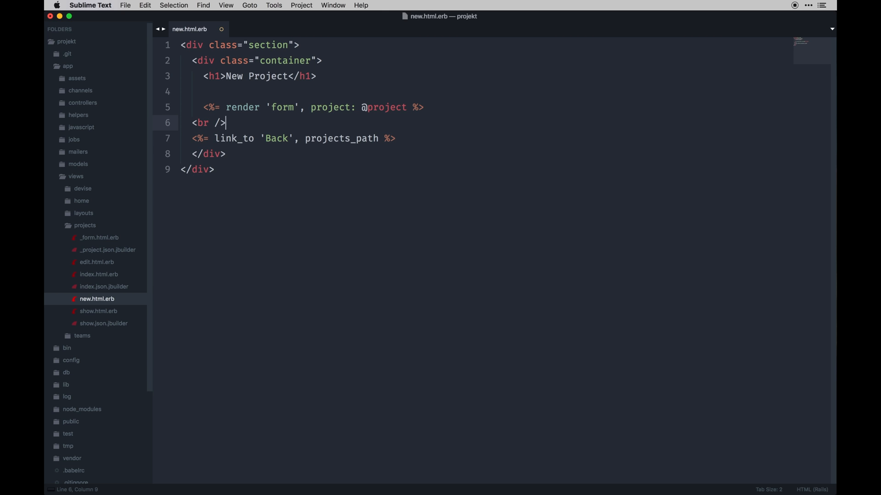
key("Down")
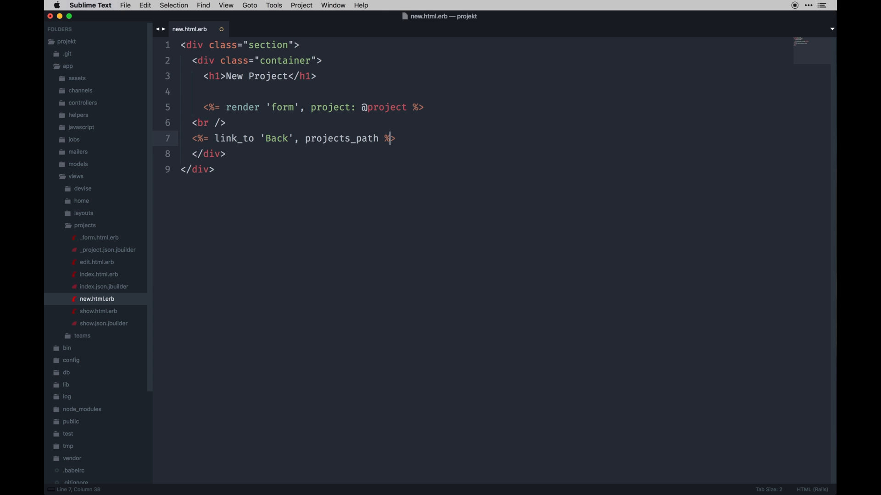
key("Left")
key("Left")
type(", class: ")
type("'button'")
key("super+s")
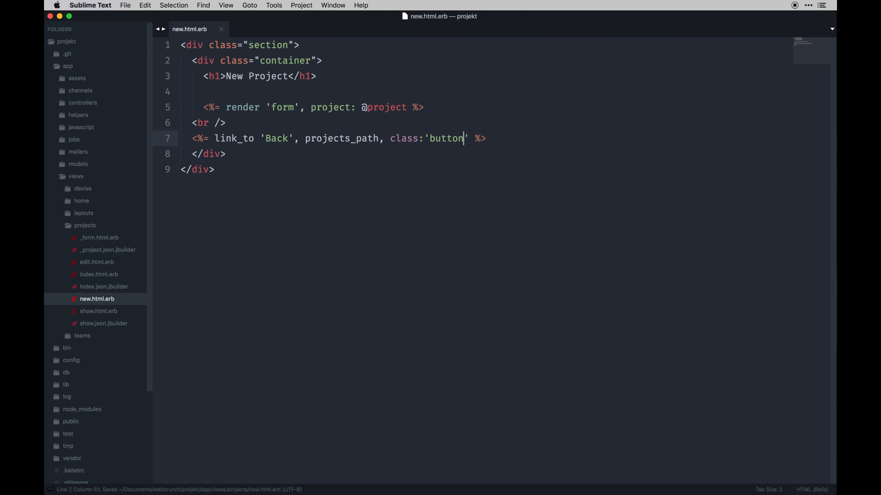
left_click(100, 237)
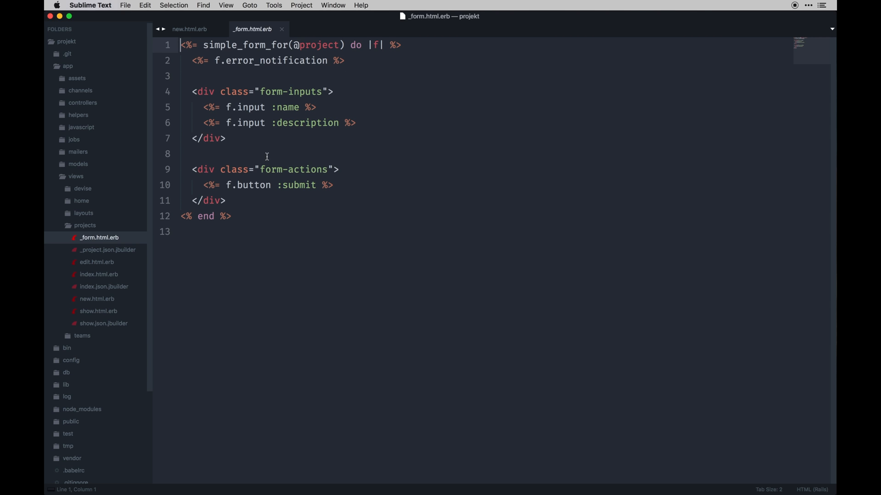
Step: Insert '<% if !current_user.team_id.black? %>' after f.error_notification
left_click(229, 76)
key("Return")
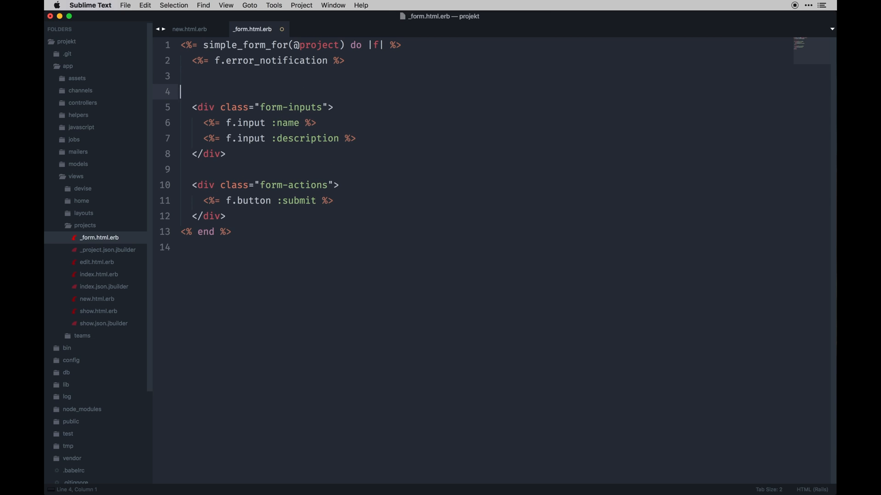
type("<!")
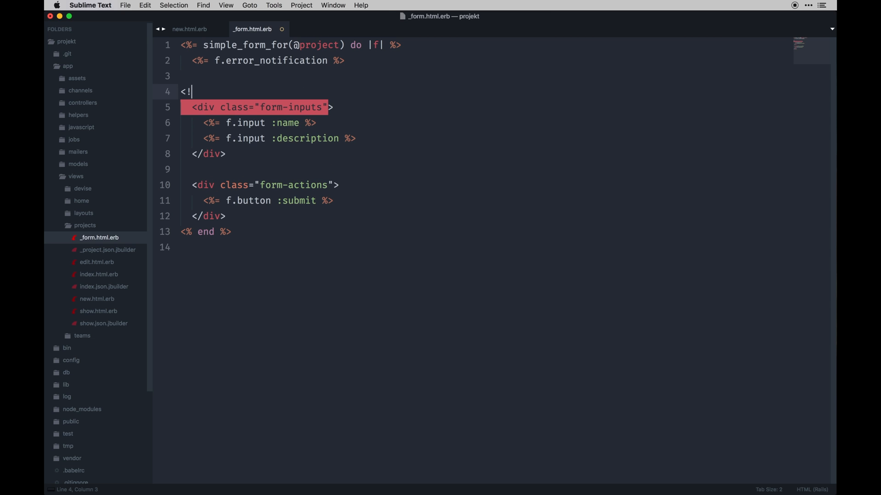
key("BackSpace")
type("% ")
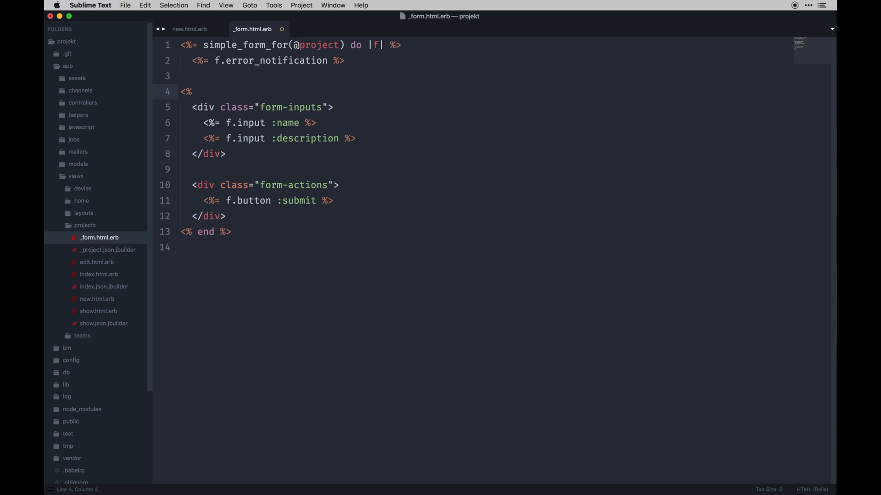
type("if !cu")
type("u")
key("BackSpace")
type("rrent_")
type("user.team")
type("_id.black? ")
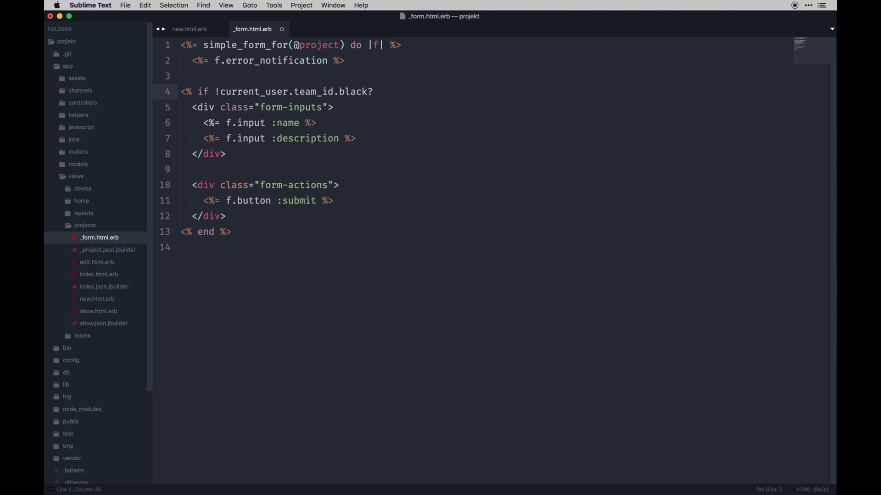
type("%>")
Step: Add the '<% else %>' and '<% end %>' lines completing the conditional
key("Return")
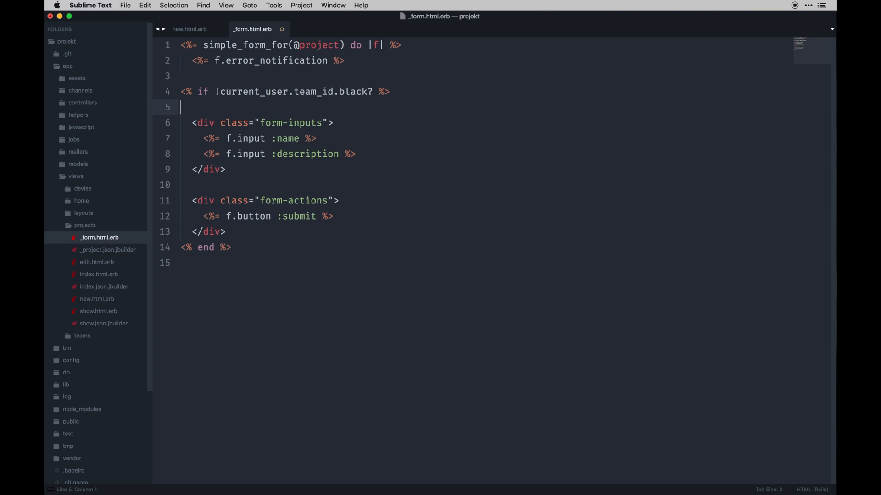
type("</")
key("BackSpace")
type("% e")
key("BackSpace")
key("BackSpace")
key("BackSpace")
type("else")
key("BackSpace")
key("BackSpace")
key("BackSpace")
key("BackSpace")
key("BackSpace")
key("BackSpace")
type("% ")
type("esel")
key("BackSpace")
key("BackSpace")
key("BackSpace")
type("le")
key("BackSpace")
type("se")
key("BackSpace")
key("BackSpace")
key("BackSpace")
type("se ")
type("%>")
key("Return")
type("<% end %>")
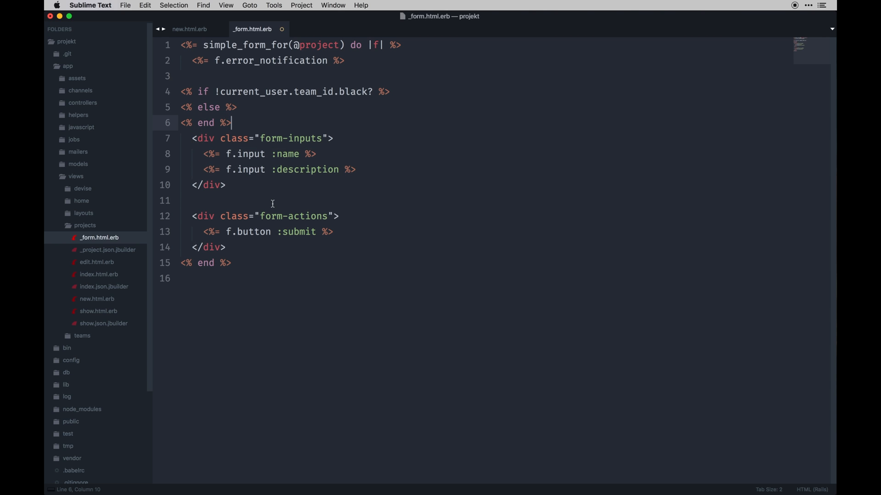
Step: Cut out the old form inputs and actions blocks below the conditional
left_click_drag(232, 268, 173, 153)
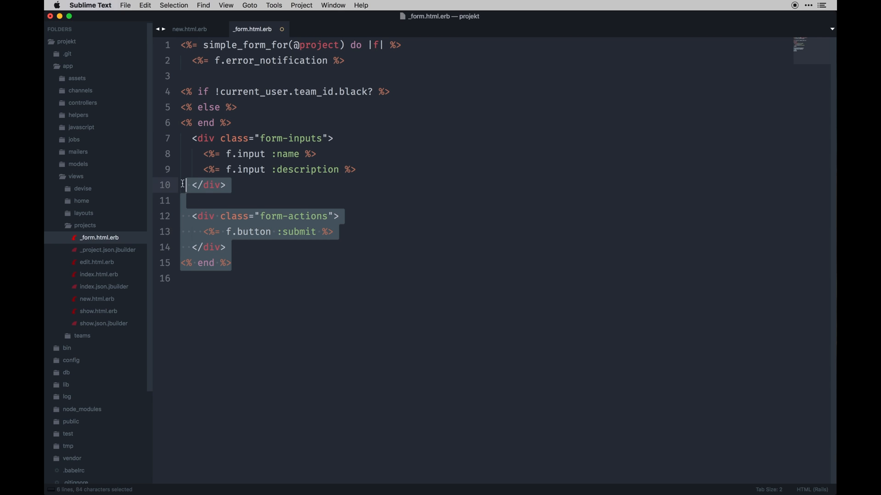
left_click(220, 189)
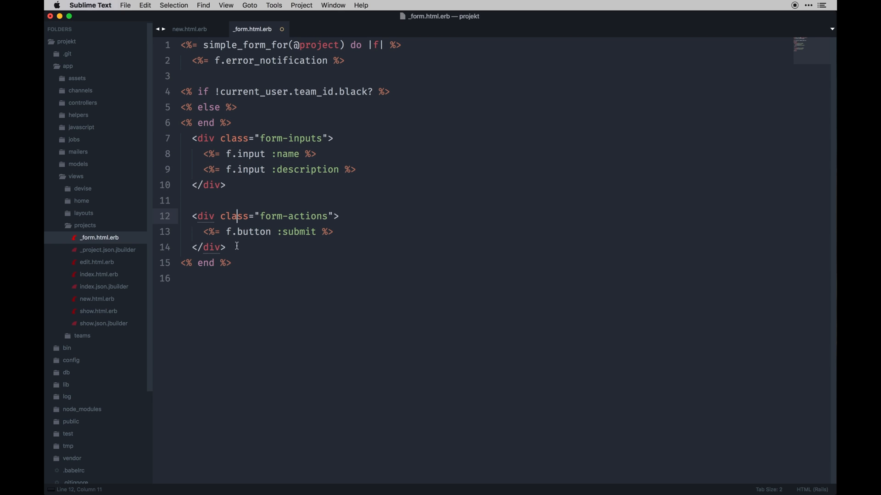
left_click_drag(227, 247, 193, 139)
key("super+x")
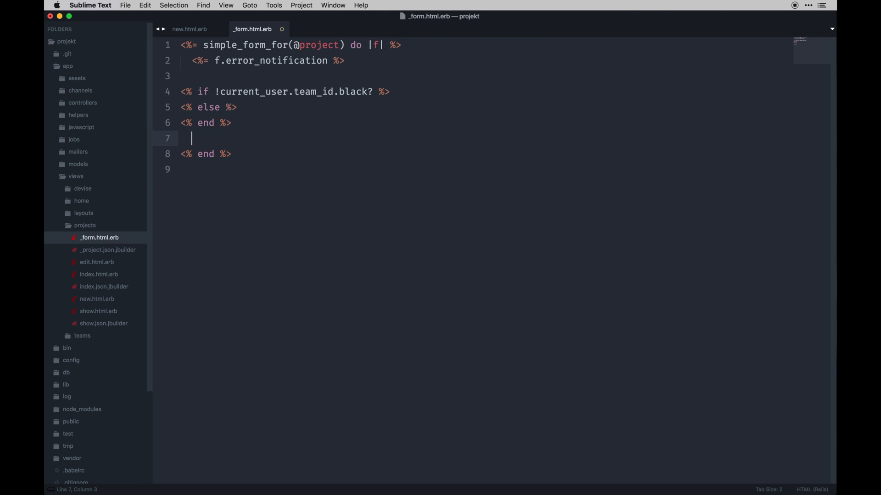
key("BackSpace")
key("BackSpace")
key("BackSpace")
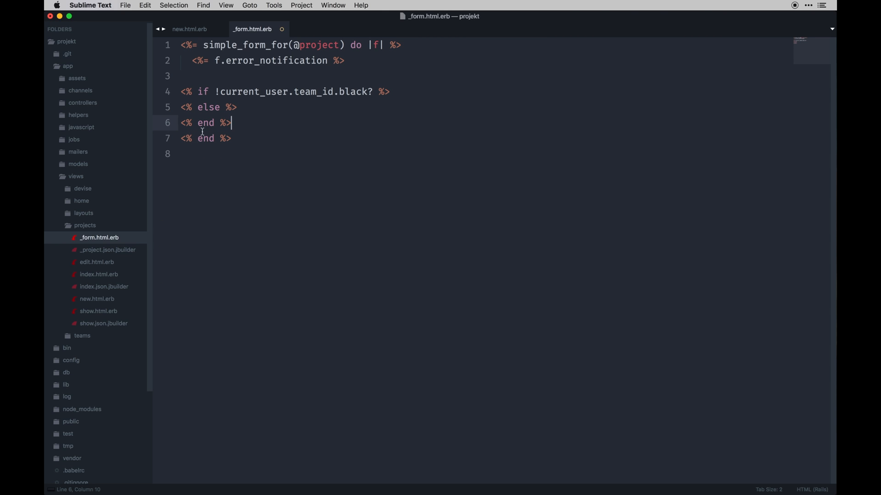
Step: Indent the if/else/end block inside the form and open blank lines after it and inside the if branch
left_click_drag(233, 124, 181, 92)
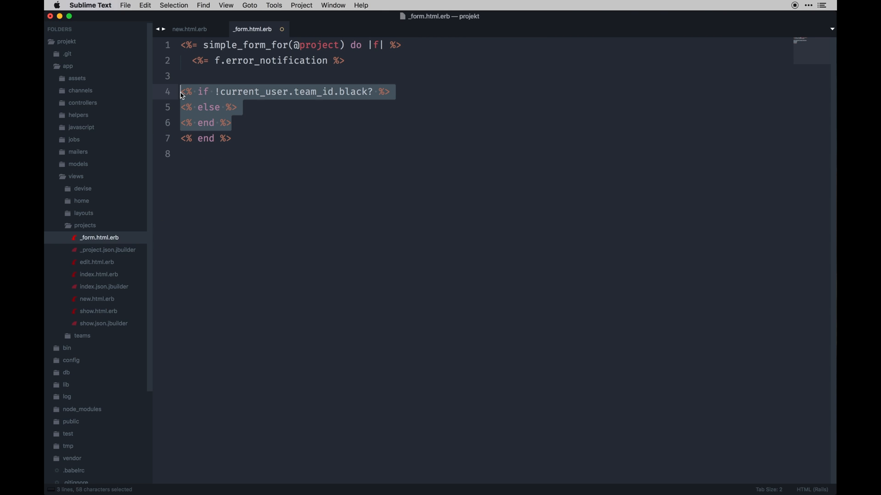
key("Tab")
left_click(300, 93)
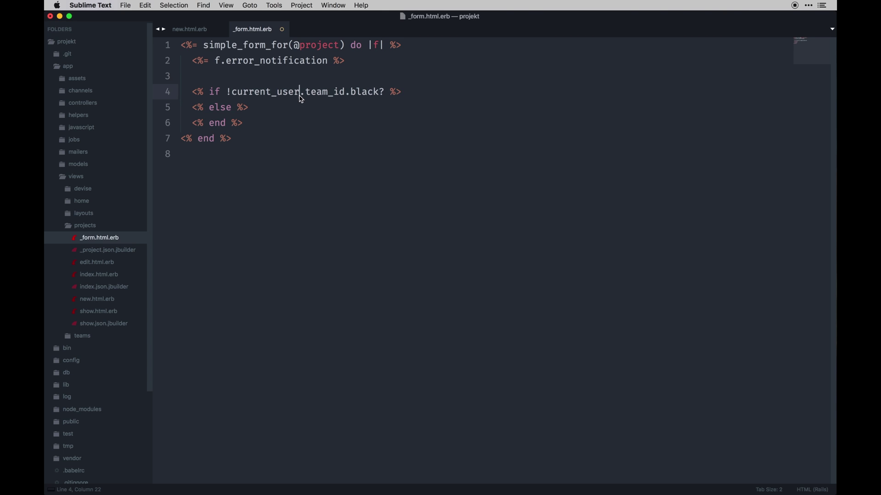
left_click(262, 126)
key("Return")
left_click(407, 99)
key("Return")
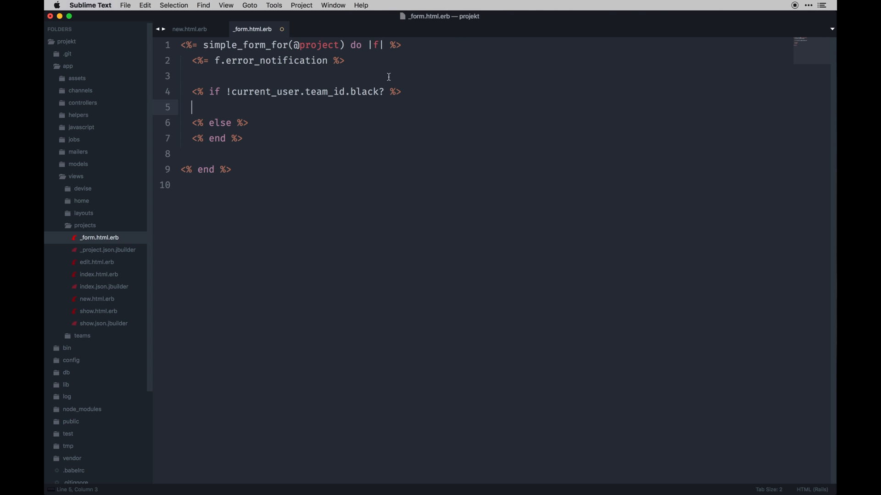
Step: Correct black? to blank? and Emmet-expand nested .field and .control divs inside the if branch
left_click(377, 91)
key("BackSpace")
type("n")
key("Down")
type(".")
type("field")
key("Tab")
key("Return")
type(".control")
key("Tab")
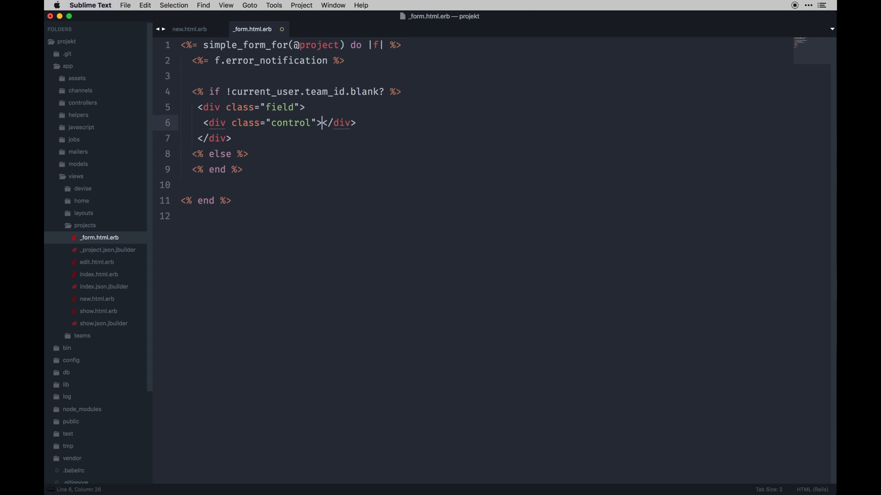
key("Return")
type("<%= ")
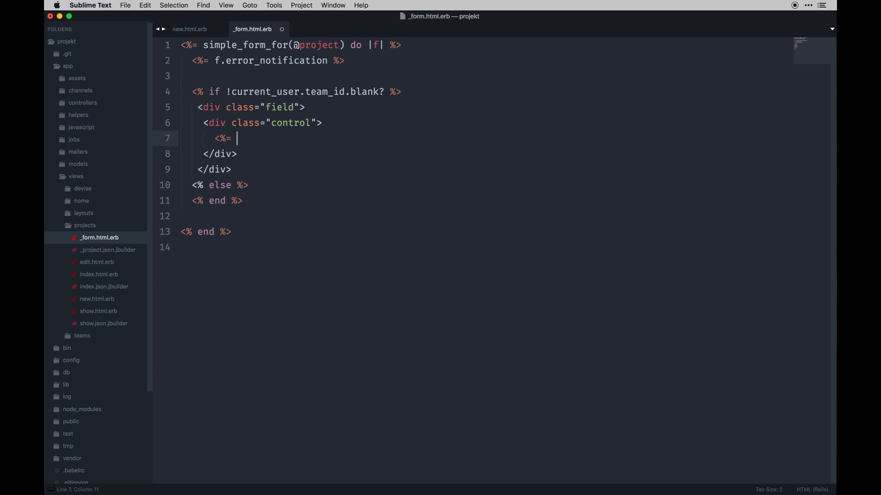
type("inp")
Step: Write an f.input :name line with input_html class 'input', wrapper: false and label_html class options
key("BackSpace")
key("BackSpace")
key("BackSpace")
type("f.i")
type("ut :name, inpiut")
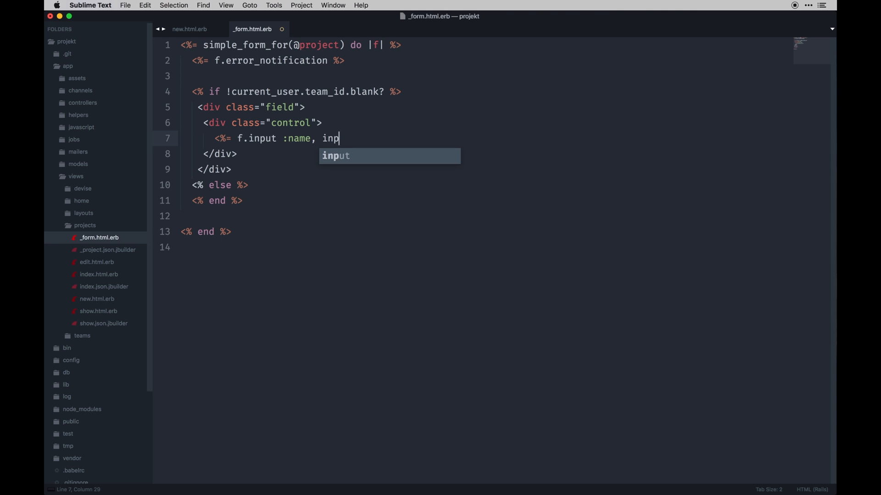
key("BackSpace")
key("BackSpace")
key("BackSpace")
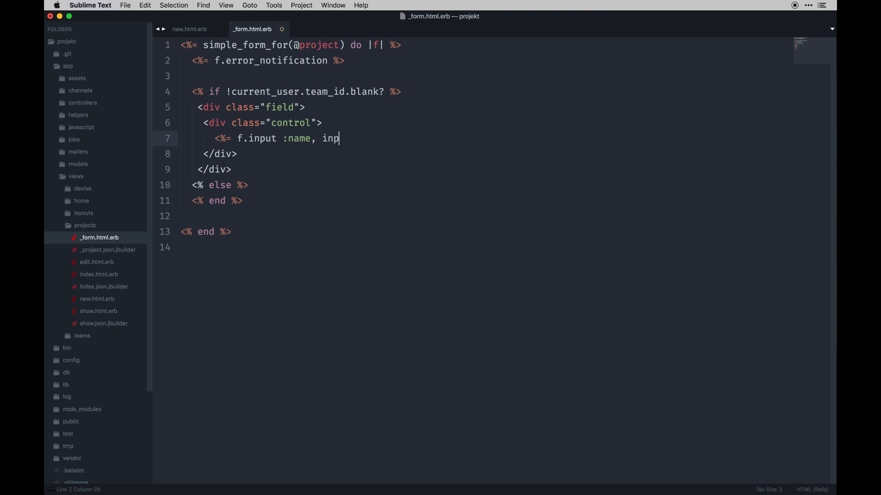
type("ut_")
type("html: { class: \"i")
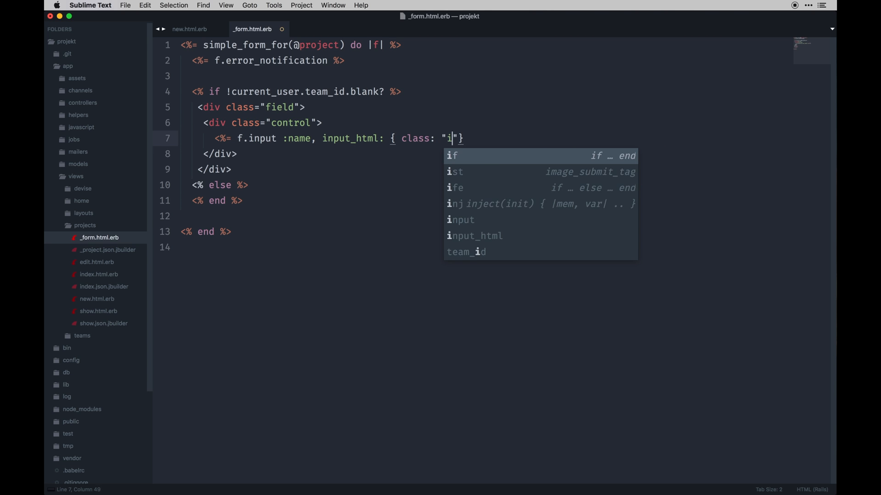
type("nput")
key("Right")
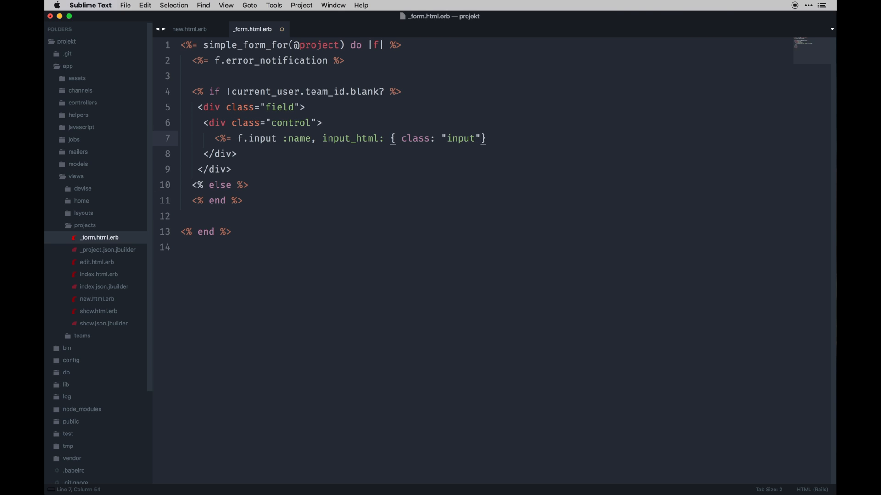
key("Right")
type(", wrapper: flase, la")
key("BackSpace")
key("BackSpace")
key("BackSpace")
key("BackSpace")
key("BackSpace")
key("BackSpace")
key("BackSpace")
key("BackSpace")
type("alse, a")
key("BackSpace")
type("label_hmtml")
key("BackSpace")
key("BackSpace")
key("BackSpace")
type("tml:")
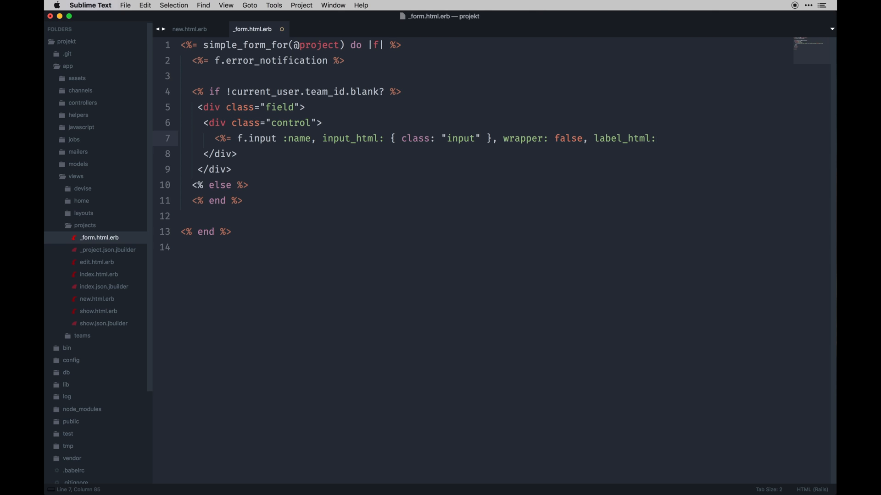
type(" {}")
key("Left")
type("class: \"label\"} %>")
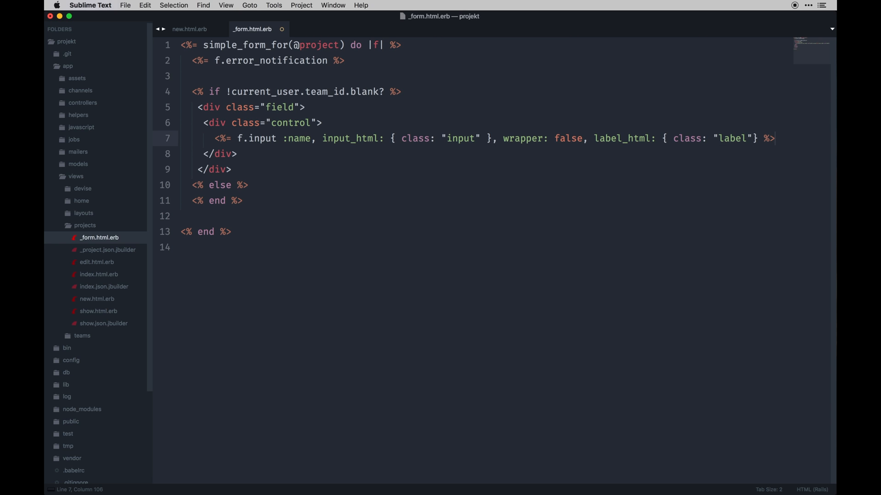
Step: Copy the name input line into a second .field/.control block below the first
key("shift+super+Left")
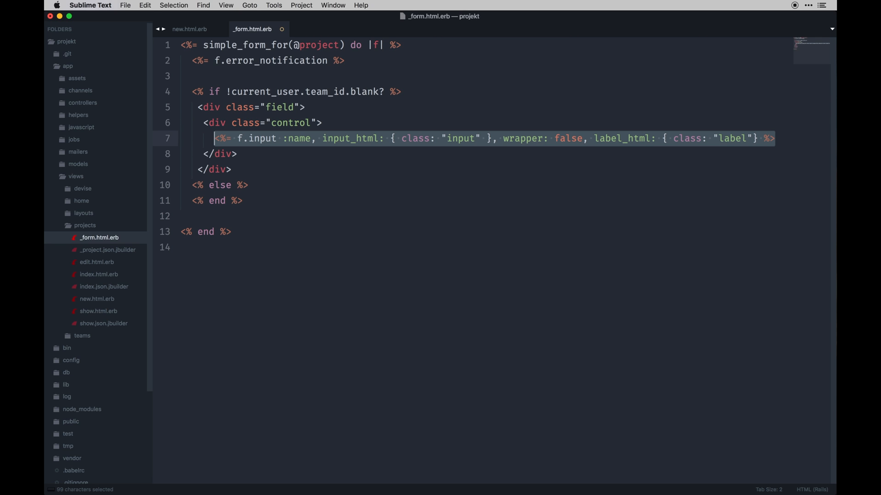
key("super+c")
key("Down")
key("Down")
key("super+Return")
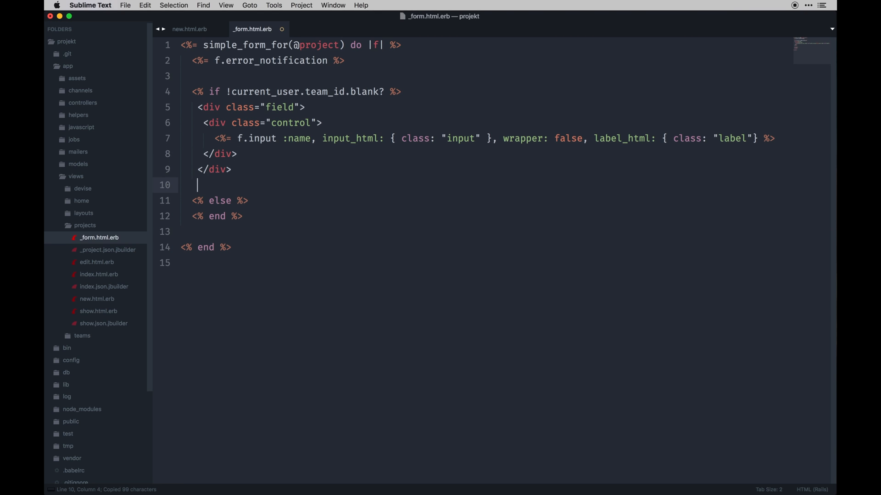
type(".field")
key("Tab")
key("Return")
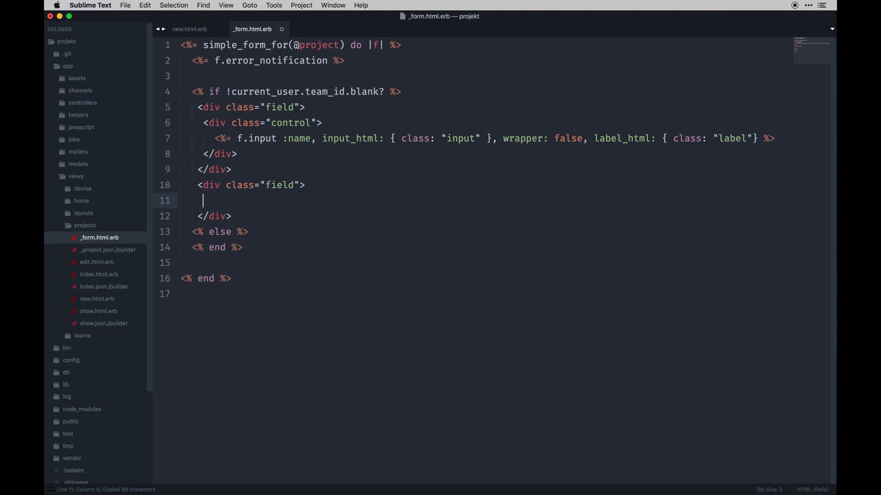
type(".control")
key("Tab")
key("Return")
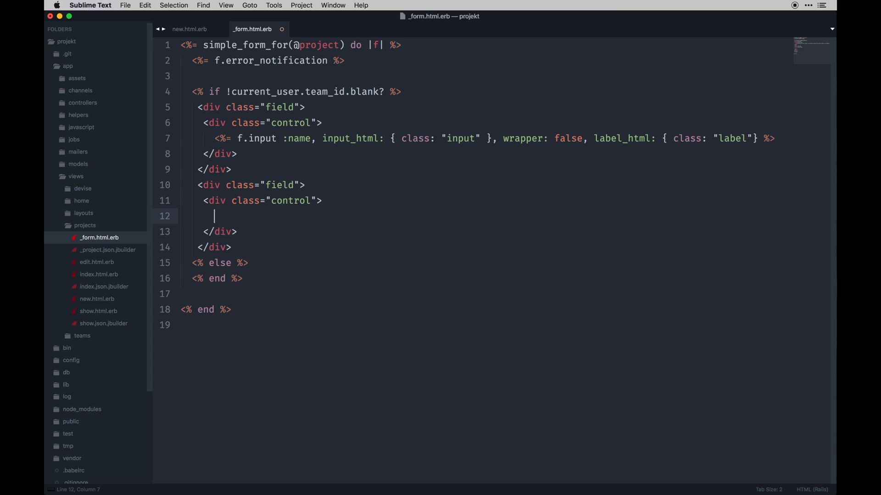
key("super+v")
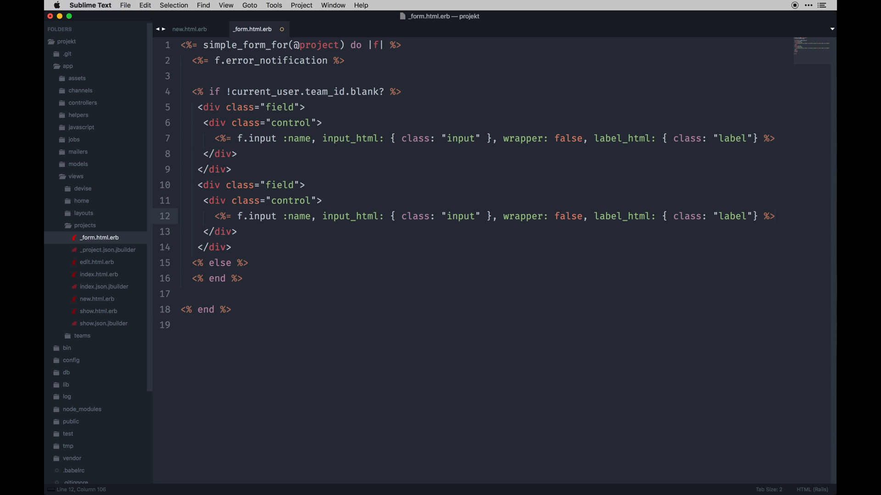
Step: Change the copy to :description with class 'textarea' and save the form partial
key("Home")
key("Right")
key("Right")
key("alt+Right")
key("alt+Right")
key("shift+Right")
key("shift+Right")
key("shift+Right")
key("shift+Right")
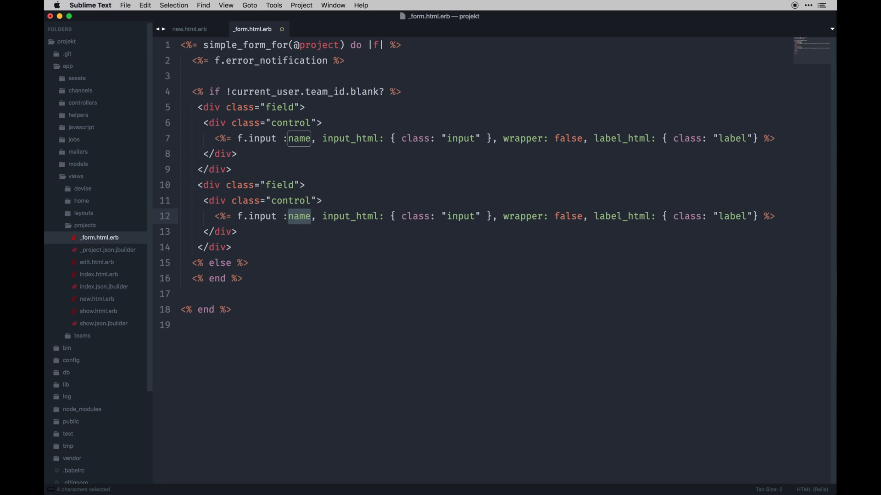
type("description")
key("super+s")
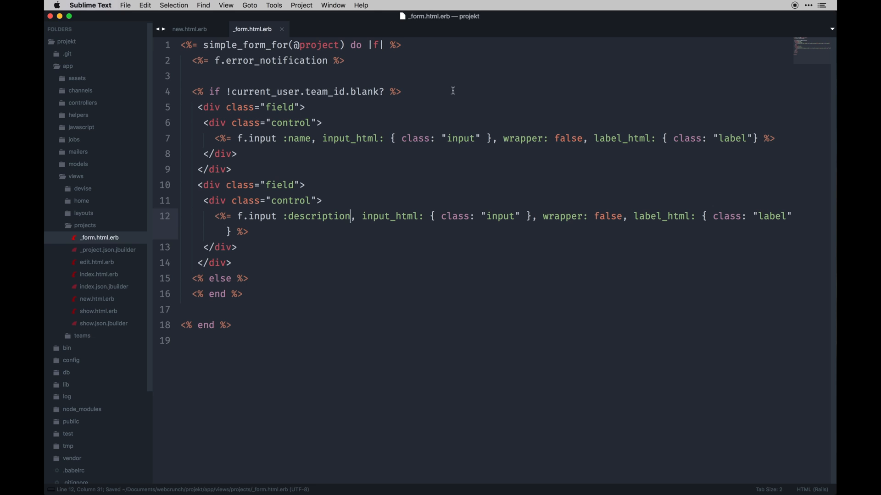
left_click(514, 216)
key("BackSpace")
key("BackSpace")
key("BackSpace")
key("BackSpace")
key("BackSpace")
type("tes")
key("BackSpace")
type("xtarea")
key("super+s")
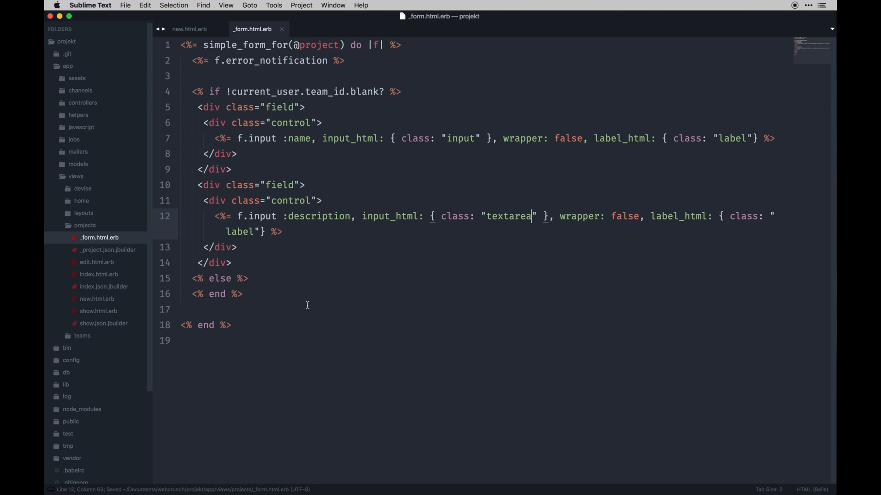
left_click(226, 248)
left_click(215, 263)
Step: Start a third .field with a .control div below the description field
key("super+Right")
key("Return")
key("Return")
type(".field")
key("Tab")
key("Return")
type(".")
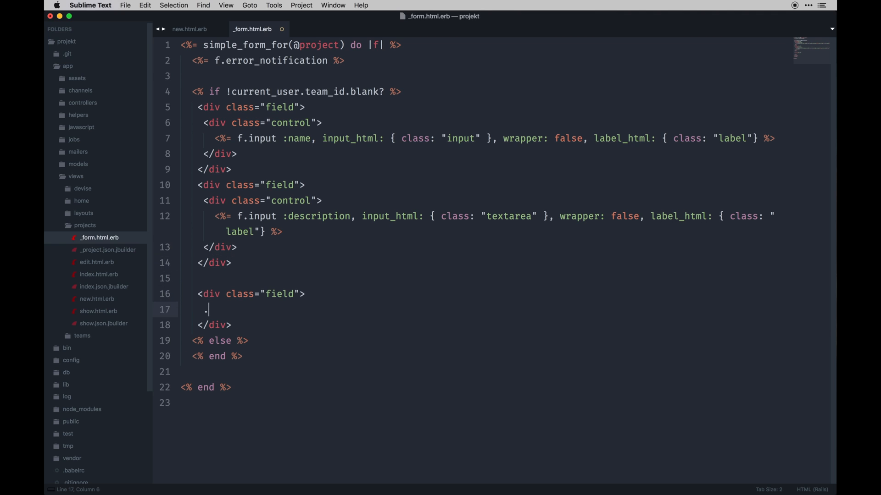
type("control")
key("Tab")
key("Up")
key("Down")
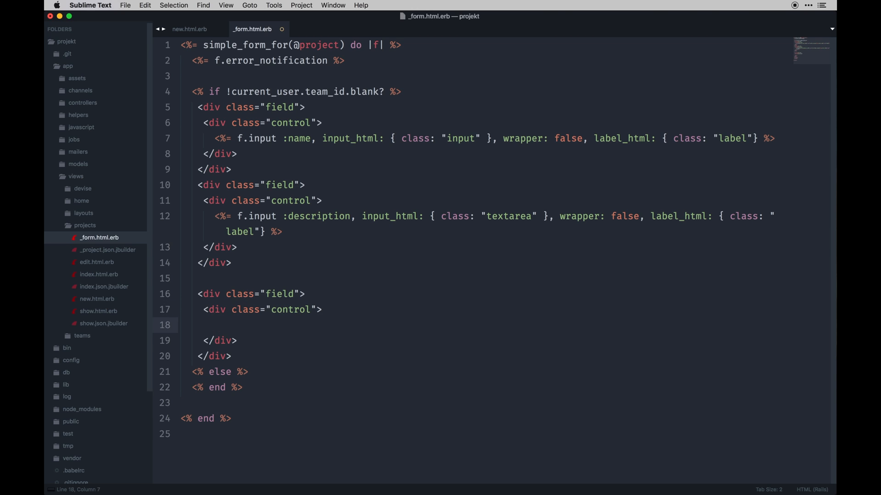
type(".l")
type("abel")
type("label")
Step: Add a label.label reading Team and an inner .control div beneath it
key("BackSpace")
key("BackSpace")
key("BackSpace")
type("bel")
key("Tab")
key("Right")
key("BackSpace")
key("BackSpace")
key("BackSpace")
key("BackSpace")
key("BackSpace")
key("BackSpace")
key("BackSpace")
key("BackSpace")
left_click(355, 325)
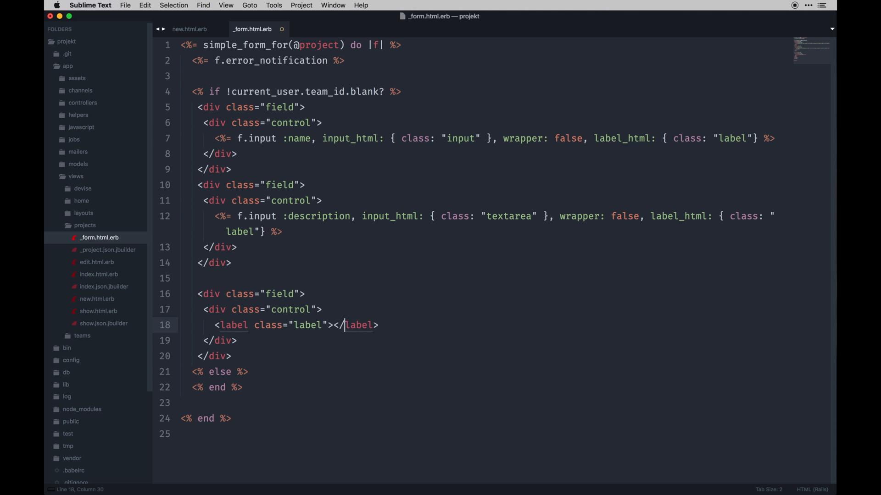
type("Team")
key("End")
key("Return")
type(".")
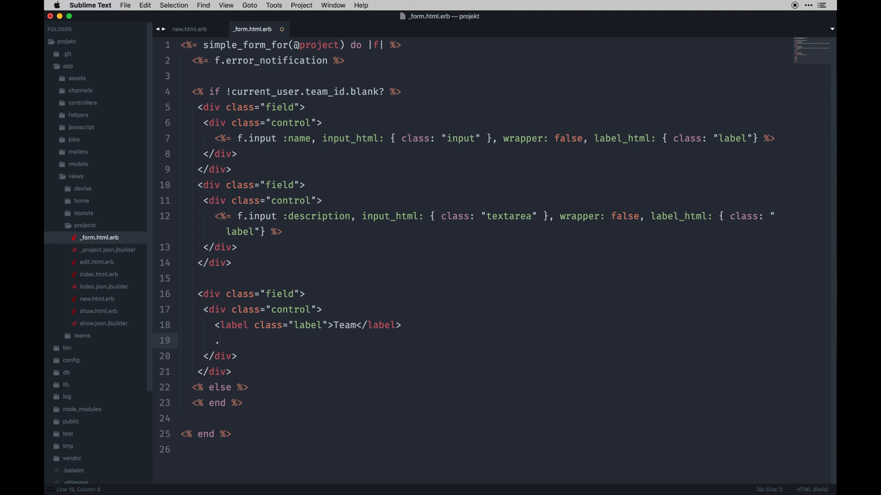
type("control")
key("Tab")
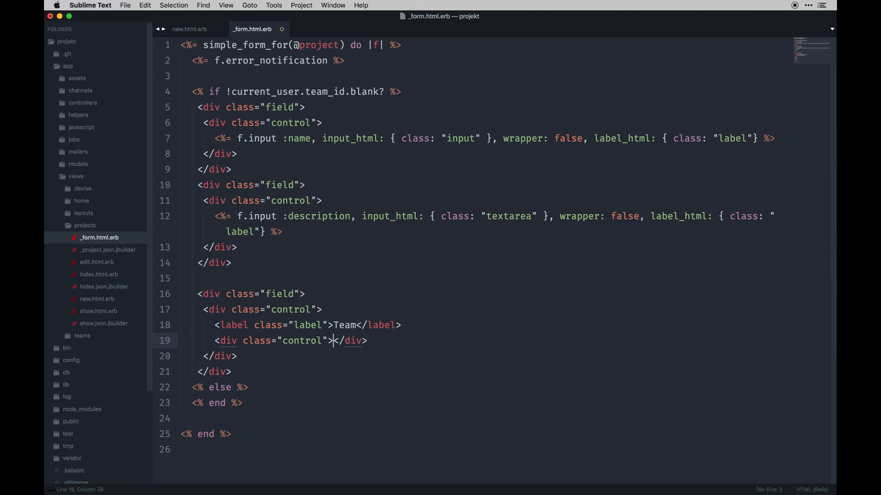
Step: Give the control div the has-icons-left class and add a span.select inside it via Emmet
key("Left")
key("Left")
type("has-icons-left")
key("Right")
key("Right")
key("Return")
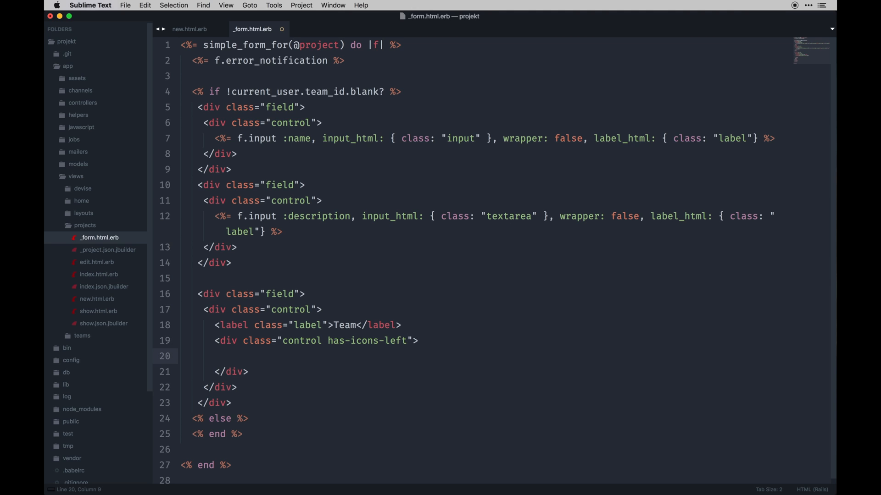
type(".c")
type("ec")
key("BackSpace")
type("le")
type("le")
key("BackSpace")
key("BackSpace")
type("ct")
key("Left")
key("Left")
type("span")
key("Tab")
key("Return")
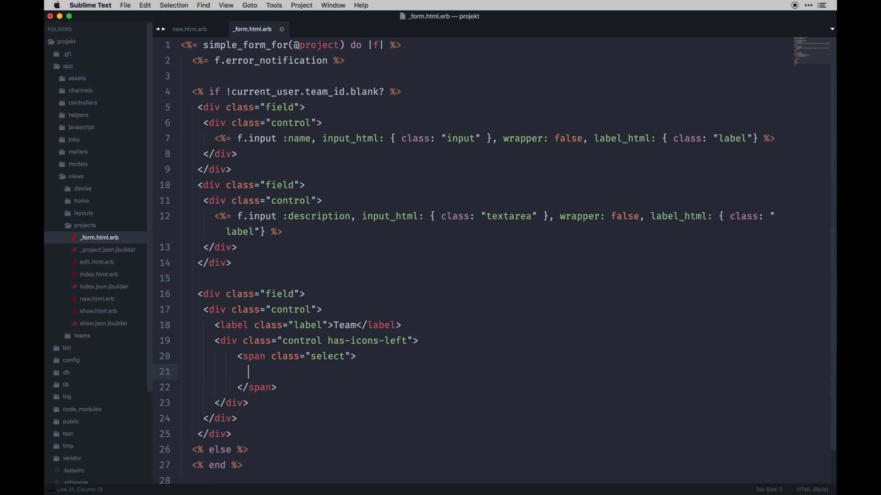
type("<%= inp")
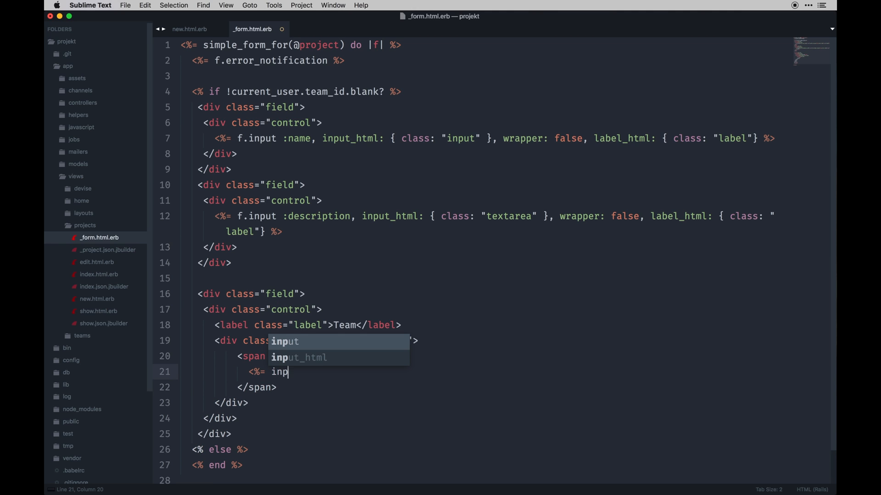
type("ut_in")
key("BackSpace")
key("BackSpace")
type("file")
key("BackSpace")
key("BackSpace")
type("eld")
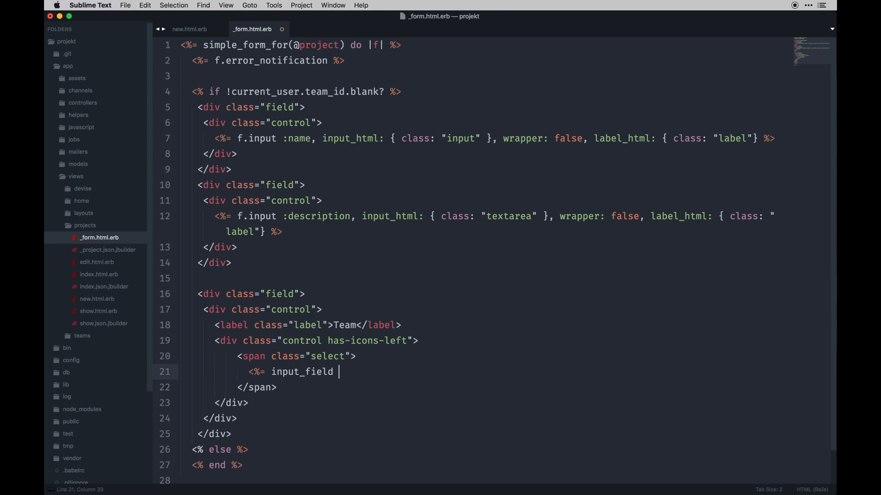
type(" :tead_id")
type(", collection")
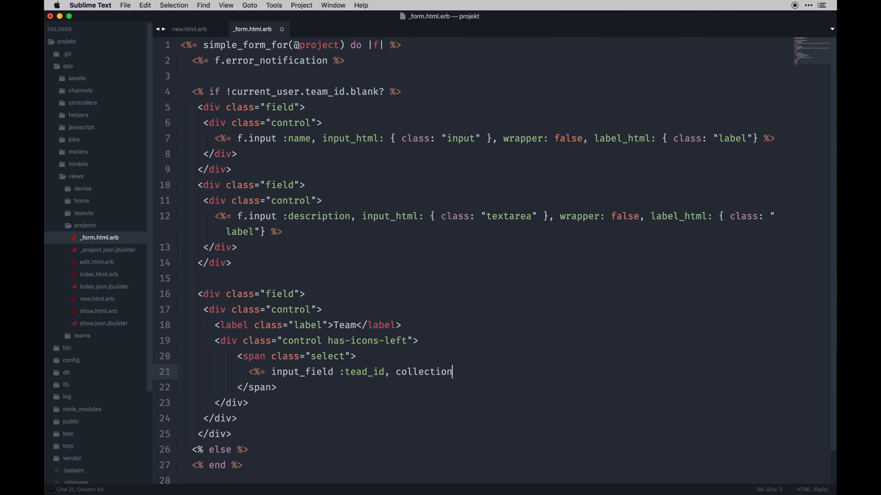
type(":")
type(" @tee")
key("BackSpace")
type("as")
key("BackSpace")
type("ms, prompt: \"Se")
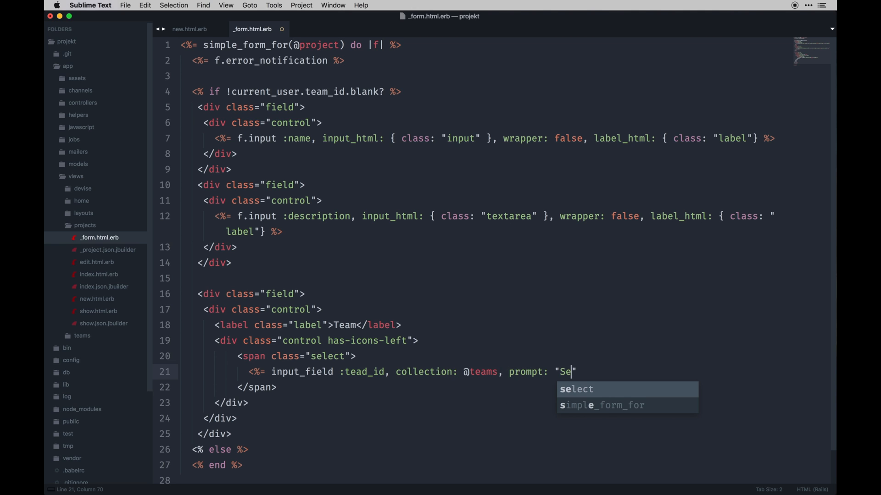
type("lect re")
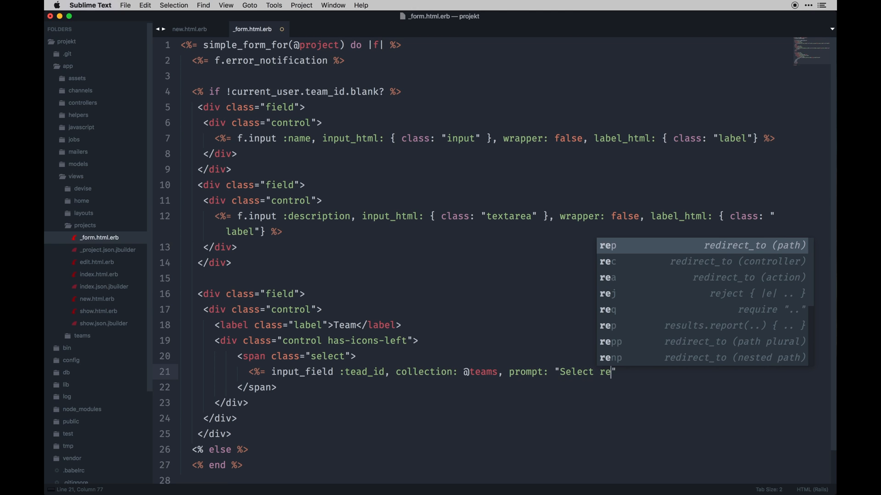
key("BackSpace")
key("BackSpace")
type("team\" %>")
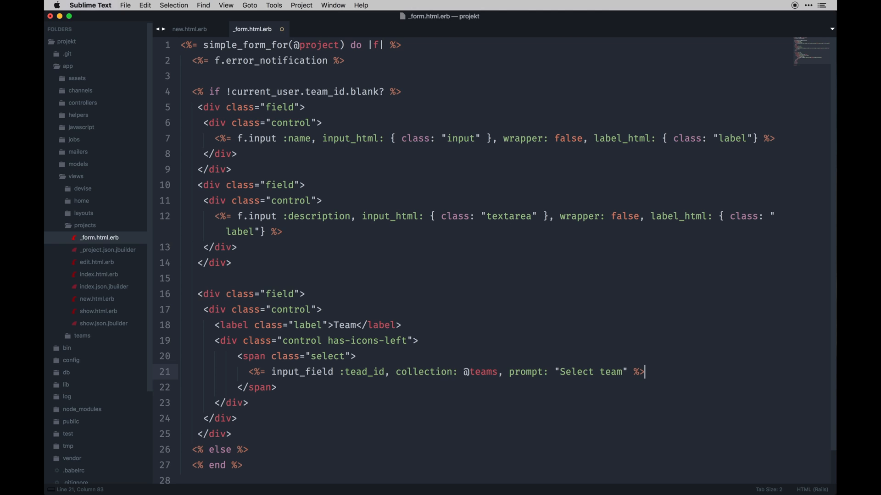
Step: Outdent the select span and its Ruby line, then start a line after the span
key("Up")
key("Home")
key("shift+Tab")
key("Down")
key("Right")
key("Right")
key("Right")
key("shift+Tab")
key("Down")
key("shift+Tab")
key("End")
key("Return")
type(".")
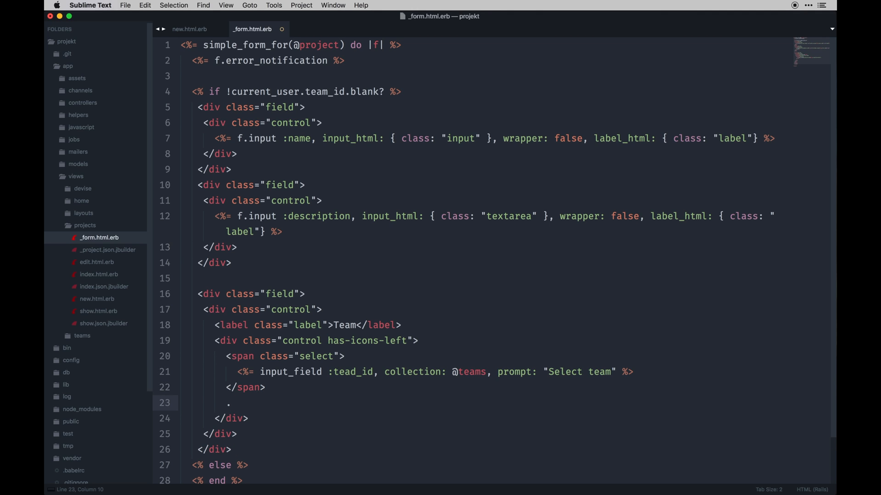
type("span")
Step: Add a span with classes icon is-small is-left below the select span
key("BackSpace")
key("BackSpace")
key("BackSpace")
key("BackSpace")
key("BackSpace")
key("BackSpace")
type("span.class")
key("BackSpace")
key("BackSpace")
key("BackSpace")
key("BackSpace")
key("BackSpace")
key("BackSpace")
key("Tab")
type("class=\"icon is-small is-left")
key("Right")
key("Right")
key("Return")
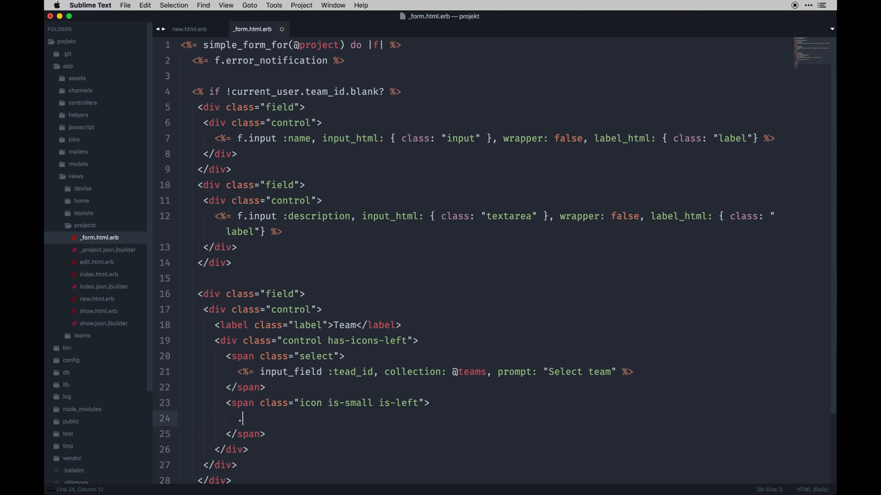
type("i")
Step: Place an i.fa.fa-users icon inside the span and move to the end of the Team field
key("BackSpace")
key("BackSpace")
type("i")
type("fa.fa-users")
key("Tab")
key("Down")
key("Down")
key("Down")
scroll(440, 249, "down", 5)
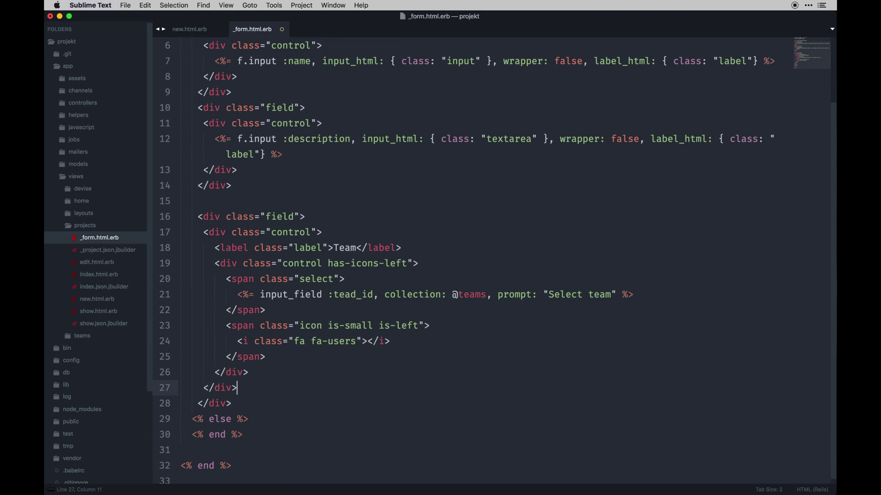
left_click(220, 383)
left_click(234, 398)
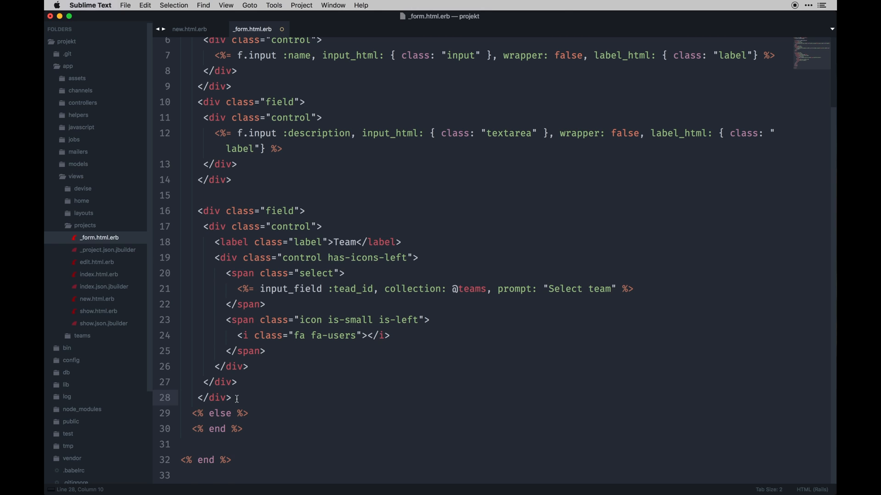
Step: Add a new .field with a .control div after the Team field and begin the f.button line
key("Return")
key("Return")
type(".field")
key("Tab")
key("Return")
type(".co")
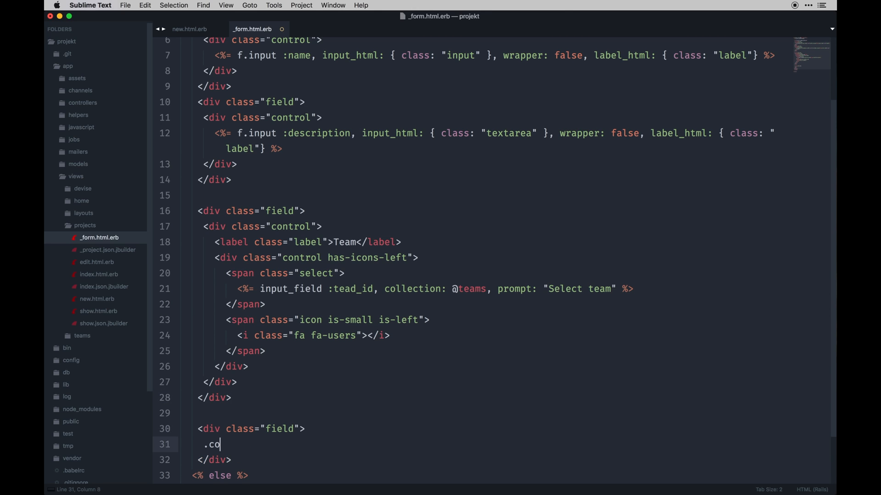
type("ntrol")
key("Tab")
key("Return")
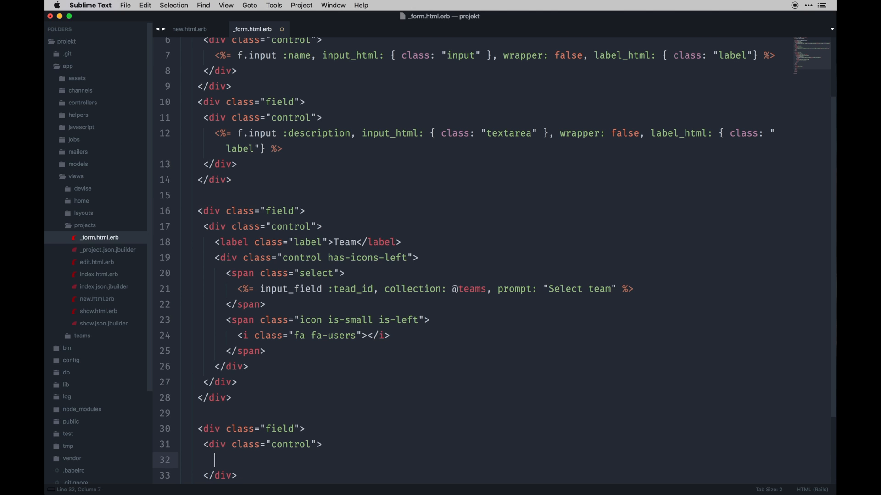
type("<%= ")
type("f.buto")
key("BackSpace")
key("BackSpace")
Step: Prefix the team dropdown with f. and finish f.button :submit with class "button is-link"
left_click(261, 288)
type("f.")
scroll(265, 372, "down", 1)
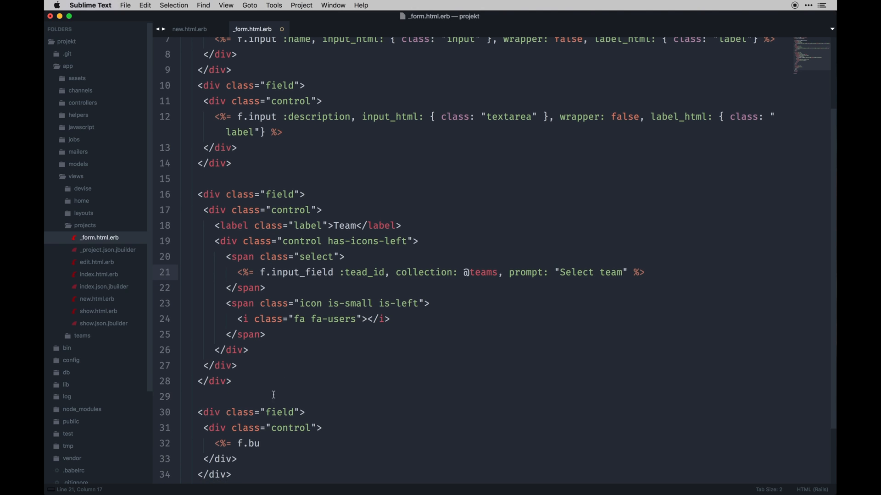
left_click(266, 444)
type("tton :")
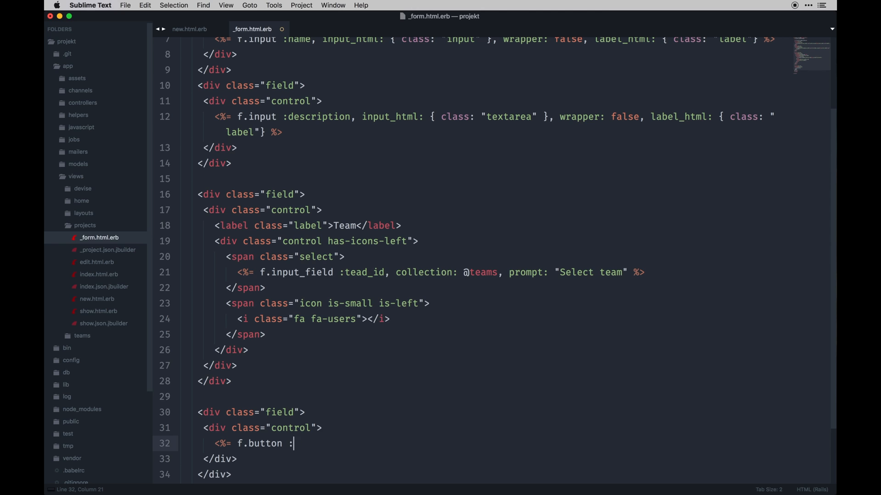
type("ubmit, c")
type("lass: \"button is-link")
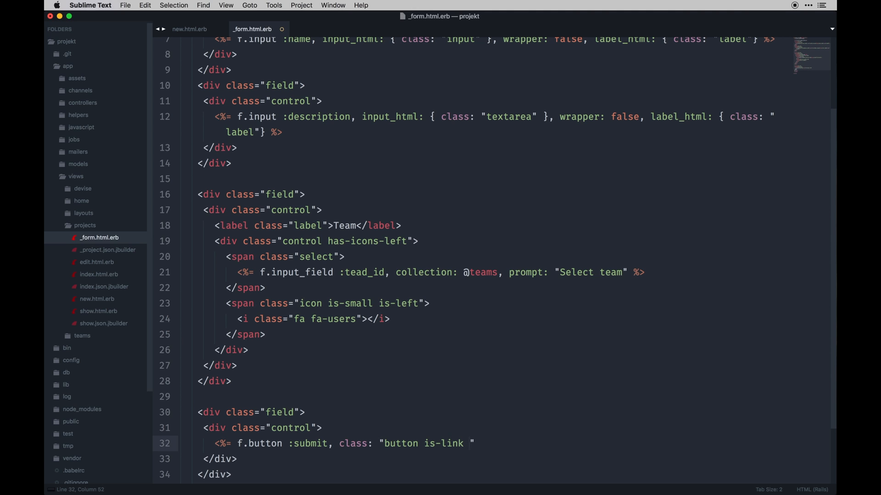
key("BackSpace")
type("\" %>")
scroll(441, 276, "down", 3)
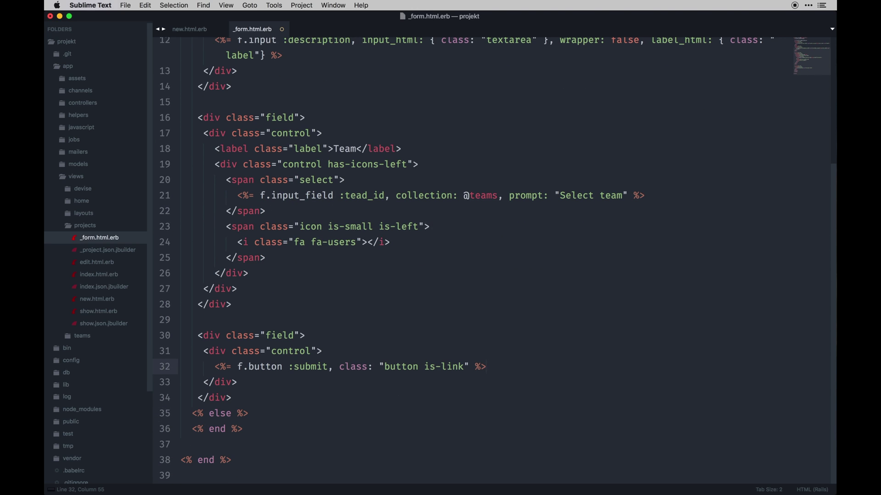
Step: Add an article.message.is-warning inside the else branch
left_click(270, 416)
key("Return")
key("Return")
key("Up")
key("Return")
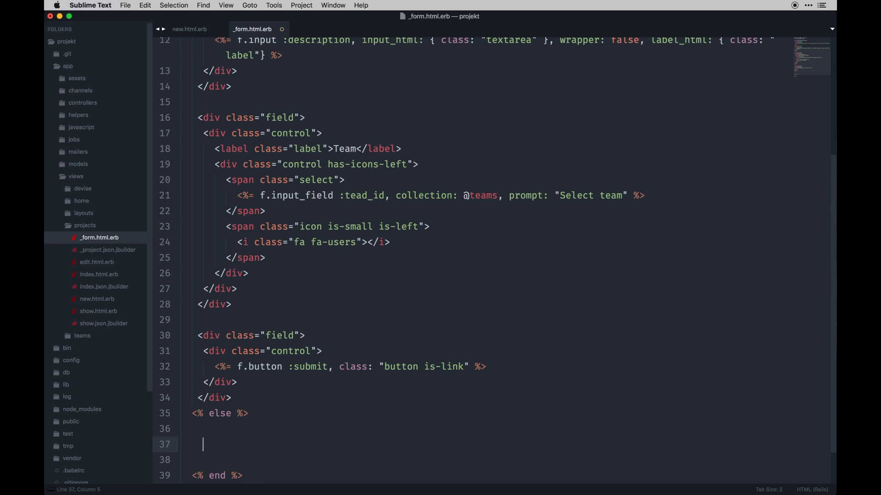
type("<Arti")
key("BackSpace")
key("BackSpace")
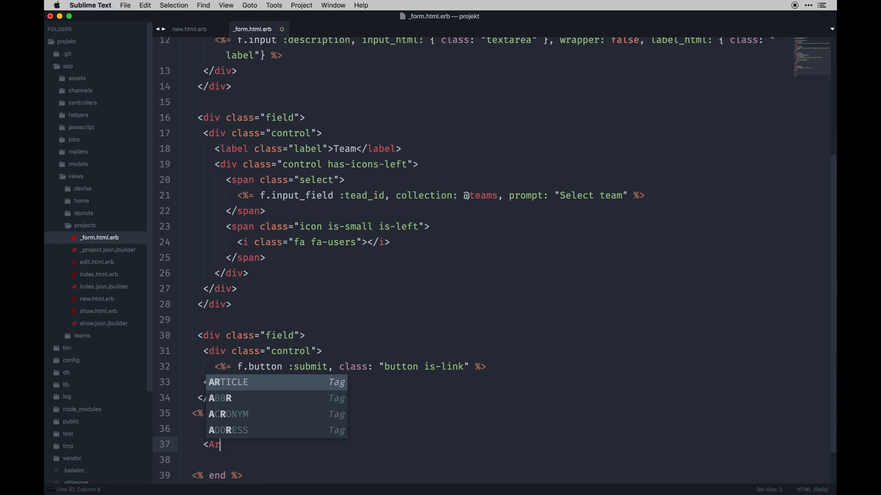
key("BackSpace")
key("BackSpace")
key("BackSpace")
type("acr")
key("BackSpace")
key("BackSpace")
type("rticle.message.")
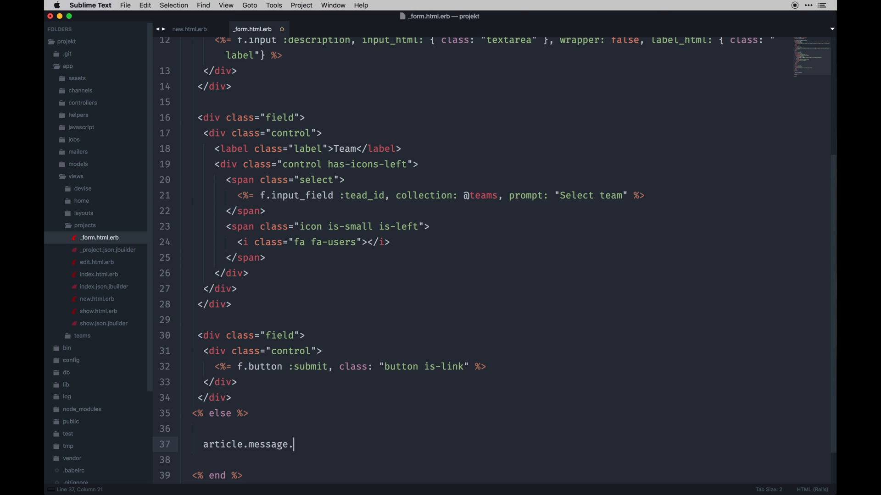
type("isw")
key("BackSpace")
type("-wr")
key("BackSpace")
type("arning")
key("Tab")
key("Return")
type(".mea")
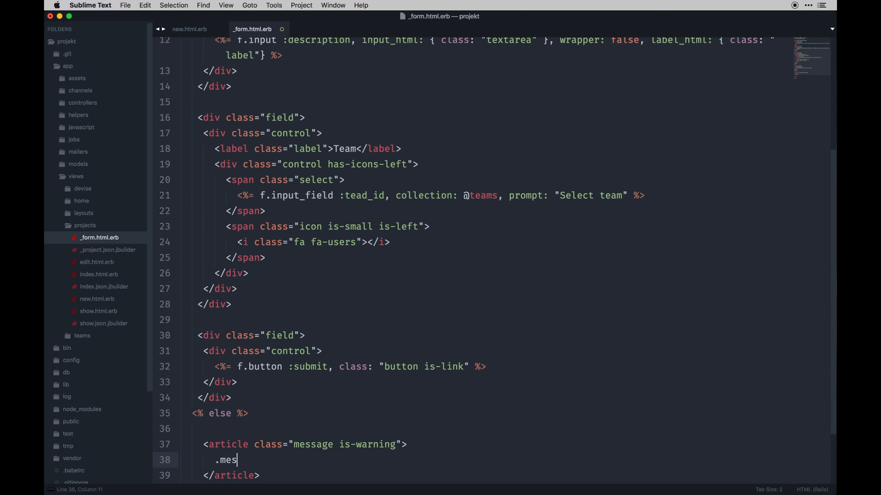
type("sage-body")
Step: Add a .message-body div with a strong heading saying the user is not part of a team
key("Tab")
key("Return")
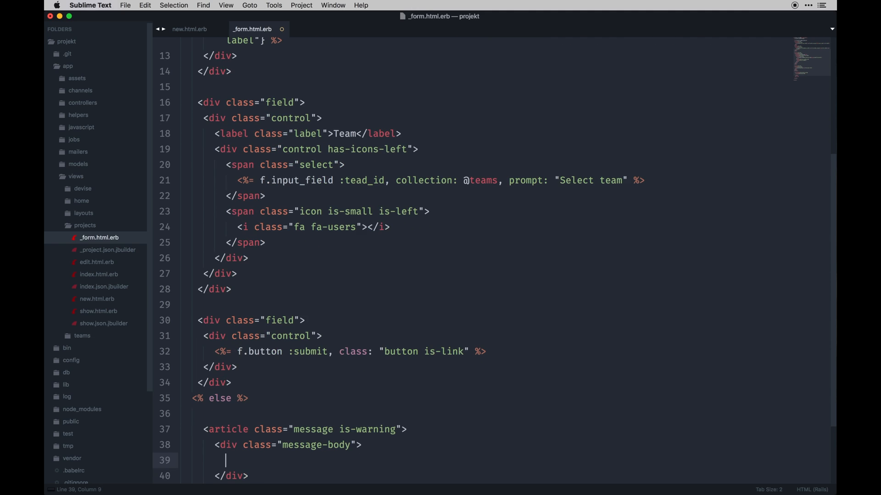
type("tro")
type("ng")
key("Tab")
type("ITt")
key("BackSpace")
key("BackSpace")
type("t looks as thouhg")
key("BackSpace")
key("BackSpace")
type("gh you are not ppa")
key("BackSpace")
key("BackSpace")
type("art of a ")
type("yeam")
key("BackSpace")
key("BackSpace")
key("BackSpace")
key("BackSpace")
key("BackSpace")
type("tean y")
key("BackSpace")
key("BackSpace")
key("BackSpace")
type("m t")
key("BackSpace")
type("yet!")
Step: Add a paragraph explaining the user can create a team or get invited to one
key("super+Return")
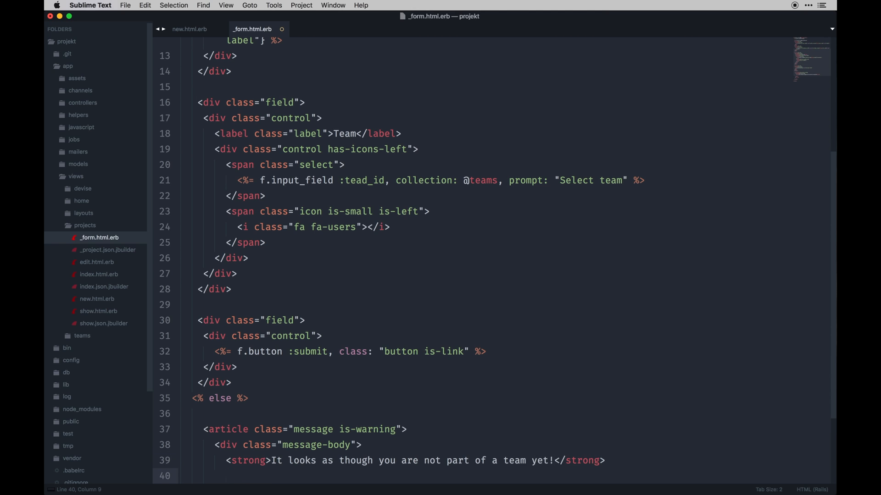
type("p")
key("Tab")
type("You can create a team or get invitied")
key("BackSpace")
key("BackSpace")
key("BackSpace")
type("ed by another a")
key("BackSpace")
type("uer t")
key("BackSpace")
key("BackSpace")
key("BackSpace")
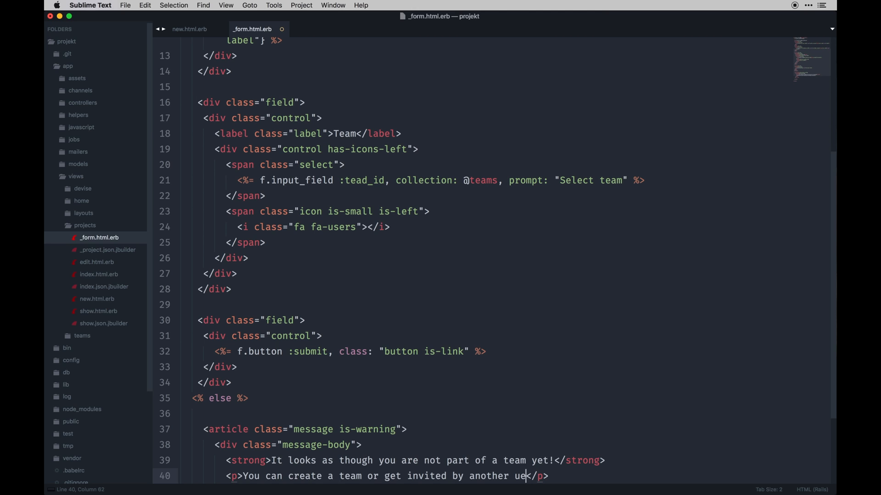
type("ser to join.")
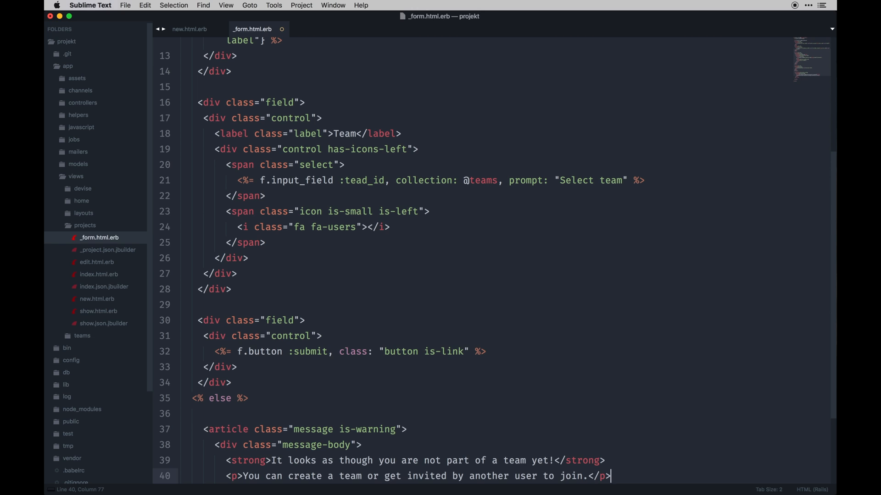
scroll(482, 276, "down", 3)
Step: Add a <br /> and a link_to 'Create a team' button to new_team_path, then save the form
key("Return")
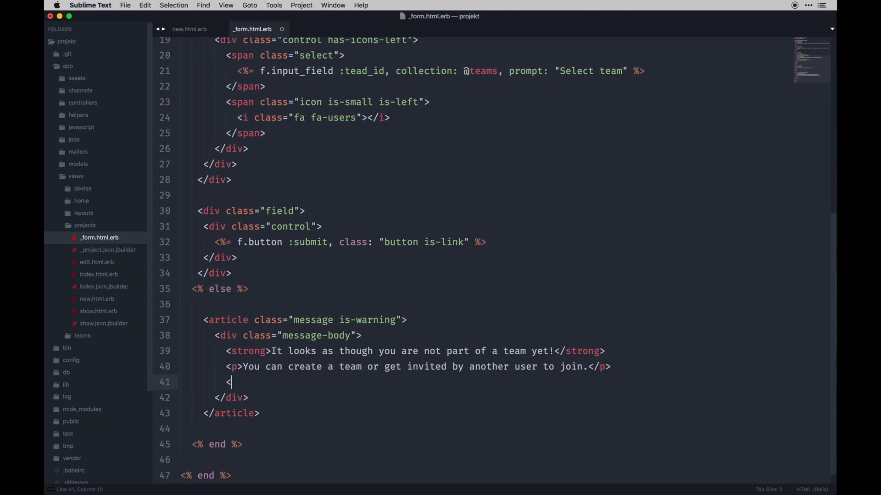
type("<br />")
key("Return")
type("<")
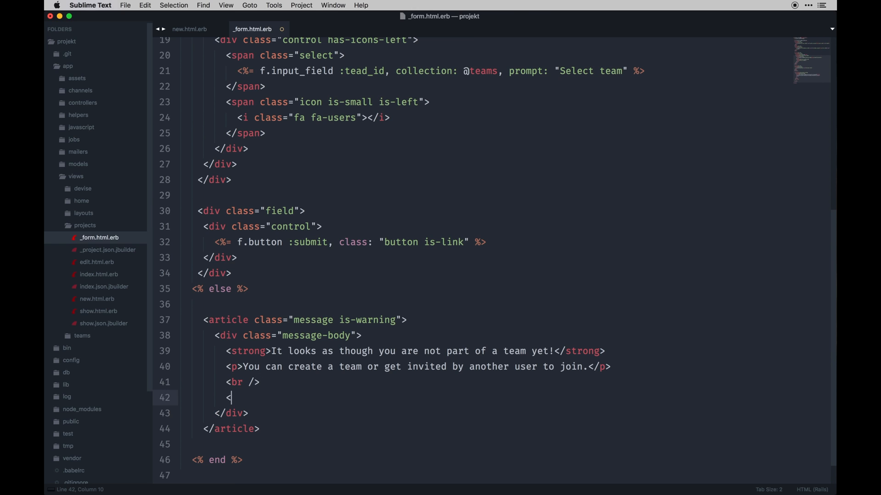
type("%=")
type("link")
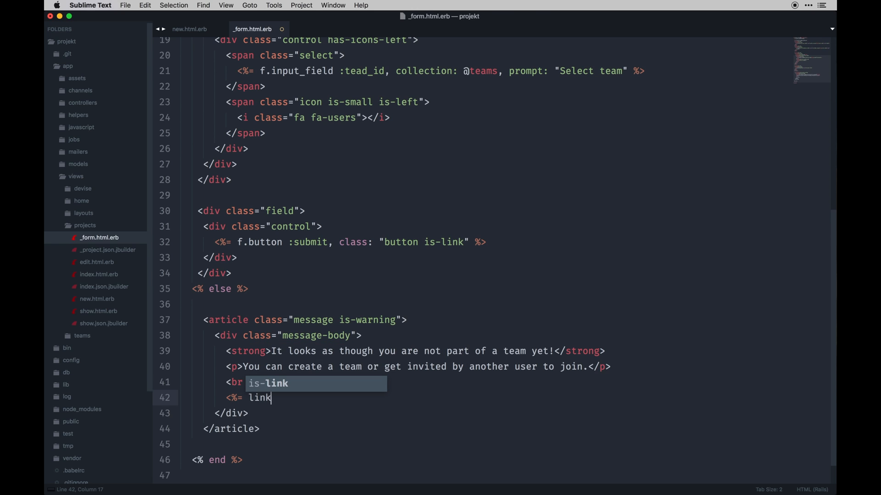
type("_to 'C")
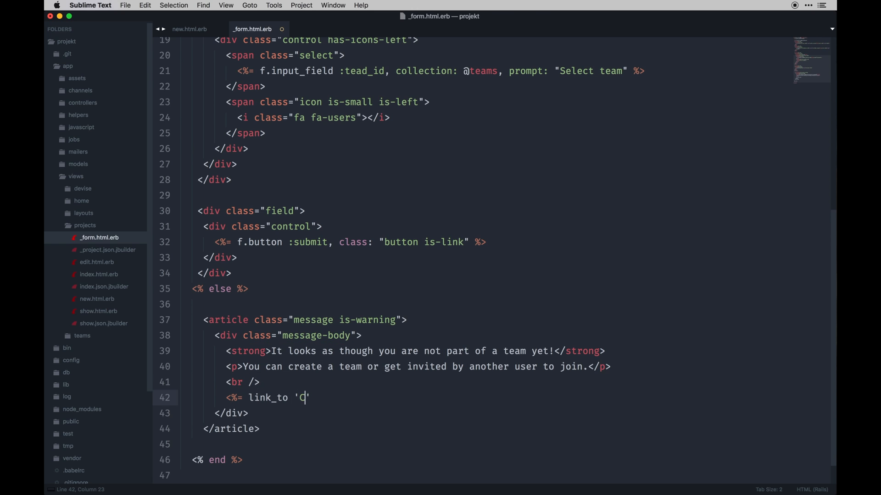
type("ret")
type("ate ")
type("a team'")
type(", ")
type("new_")
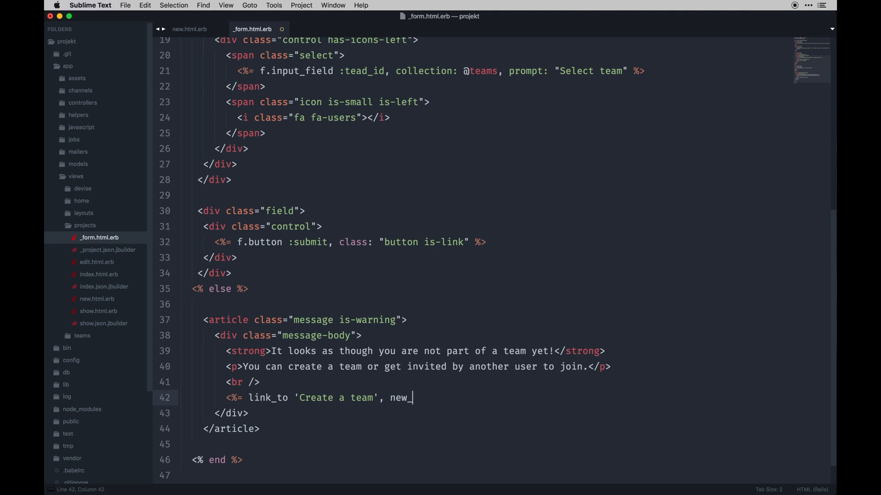
type("team_path, class:'button'%>")
key("super+s")
scroll(495, 262, "down", 2)
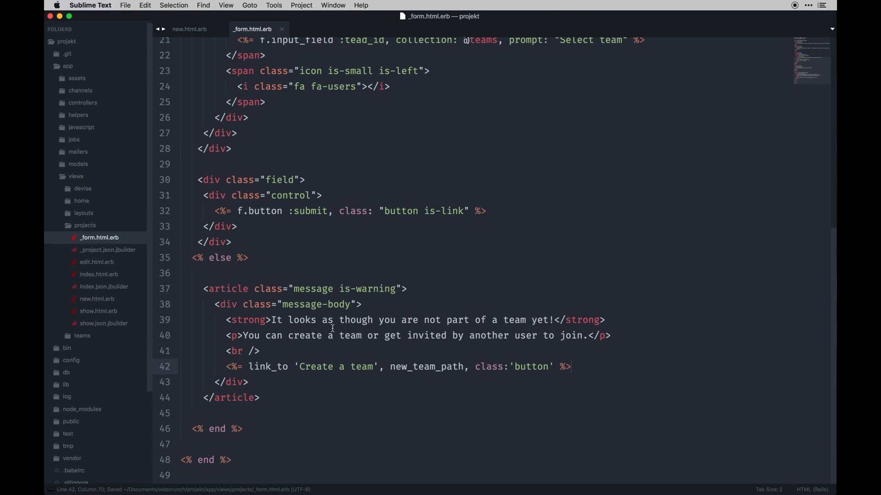
scroll(380, 274, "up", 3)
scroll(380, 273, "down", 3)
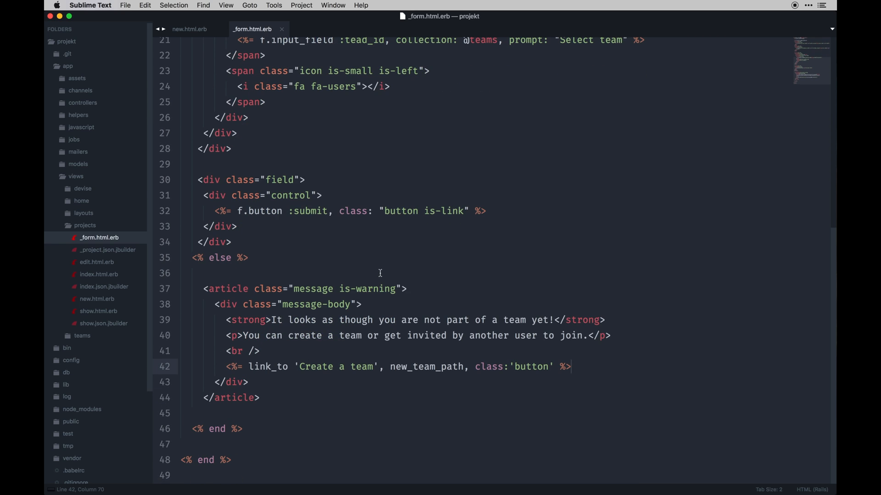
scroll(380, 273, "up", 10)
key("super+s")
Step: Reload the app in Chrome, open New Project, see the undefined method tead_id error, and return to the editor
key("super+Tab")
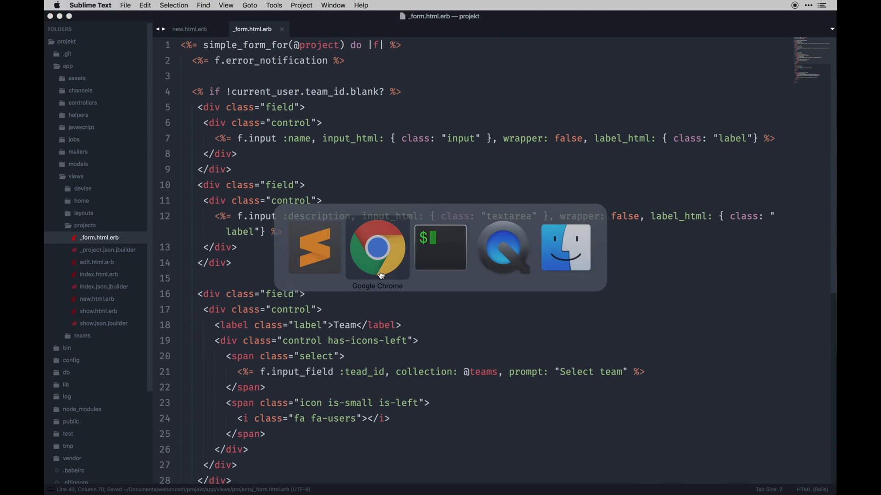
key("super+r")
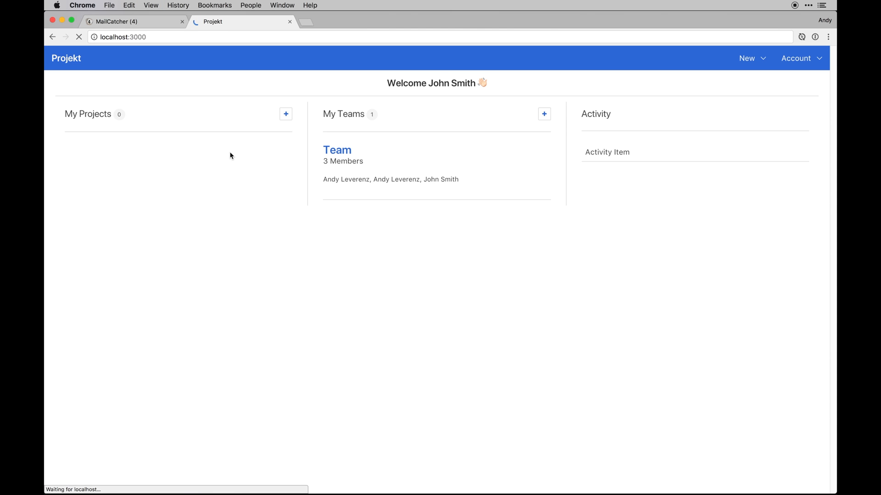
left_click(286, 114)
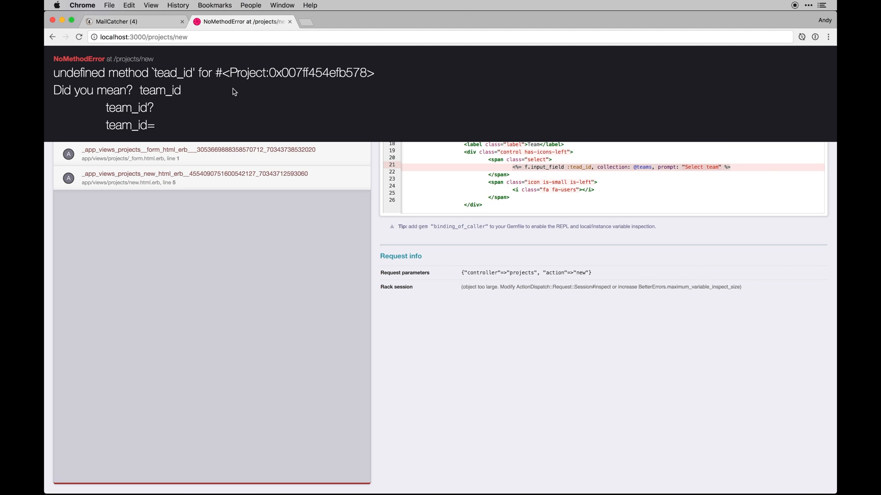
key("super+Tab")
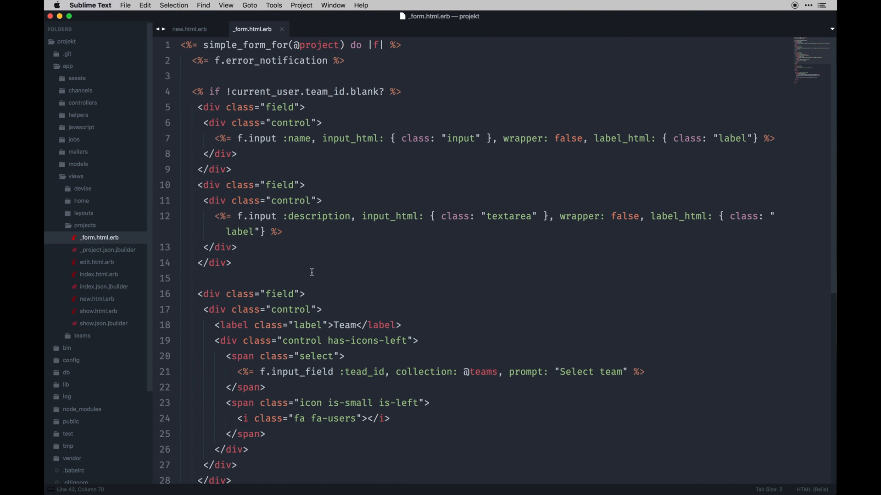
scroll(311, 272, "down", 5)
Step: Change :tead_id to :team_id, save, and reload /projects/new to check the Team selector renders
left_click(363, 270)
key("super+s")
key("super+Tab")
key("super+r")
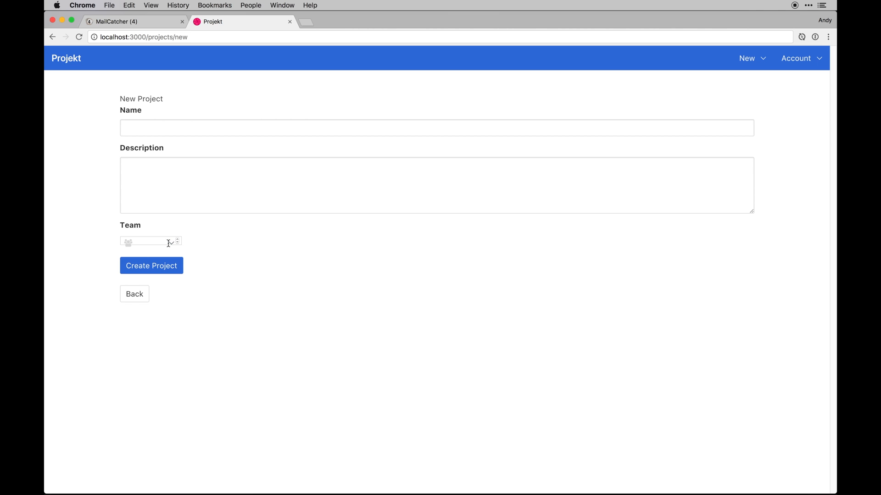
left_click(169, 243)
left_click(207, 205)
key("super+Tab")
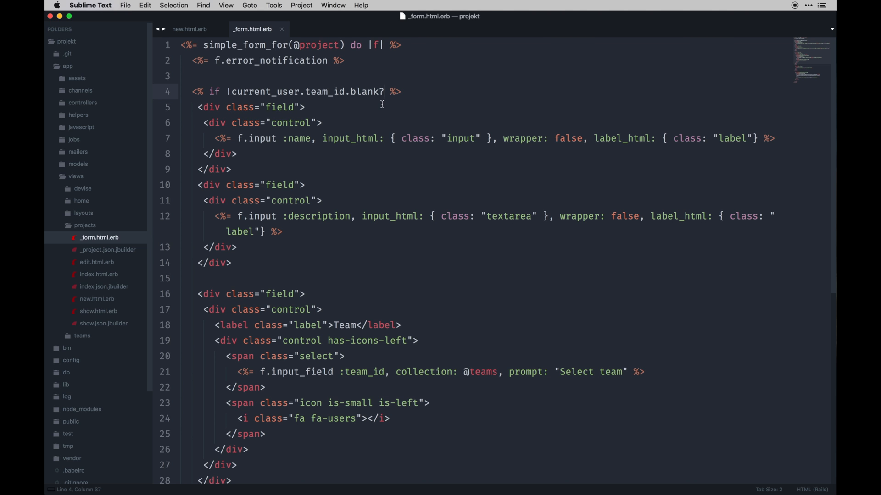
scroll(382, 104, "down", 3)
scroll(381, 104, "down", 2)
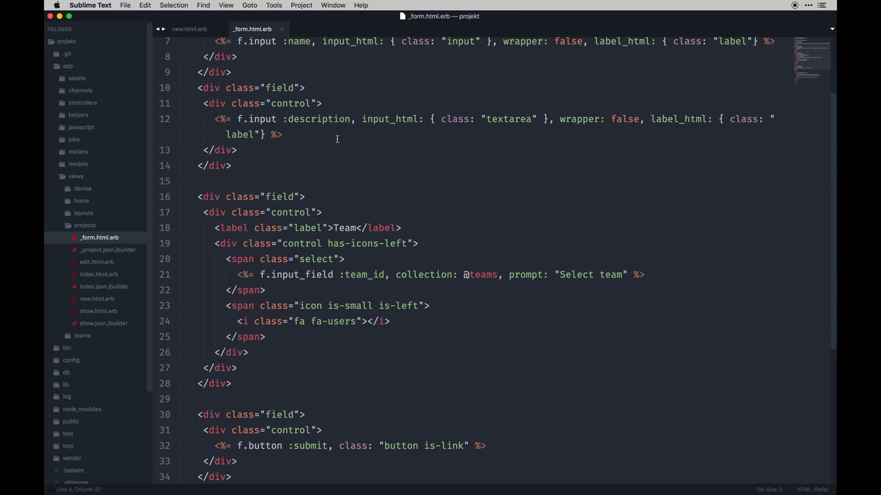
left_click(84, 226)
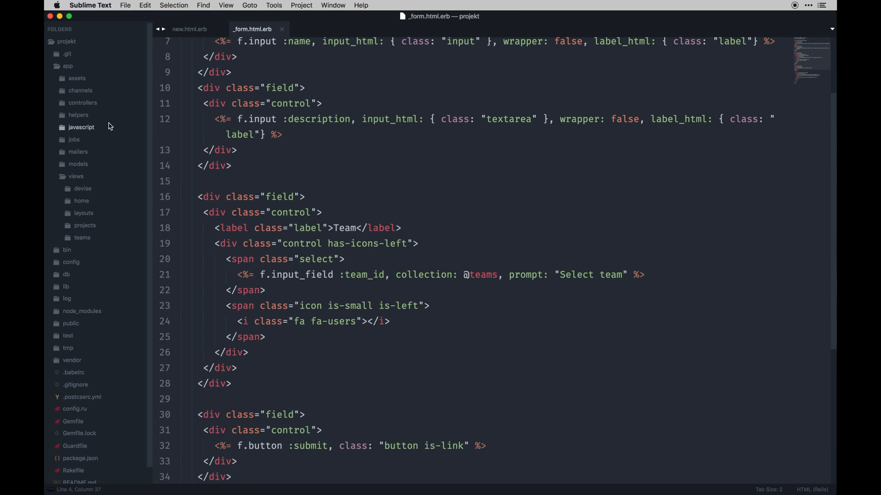
left_click(83, 103)
left_click(102, 164)
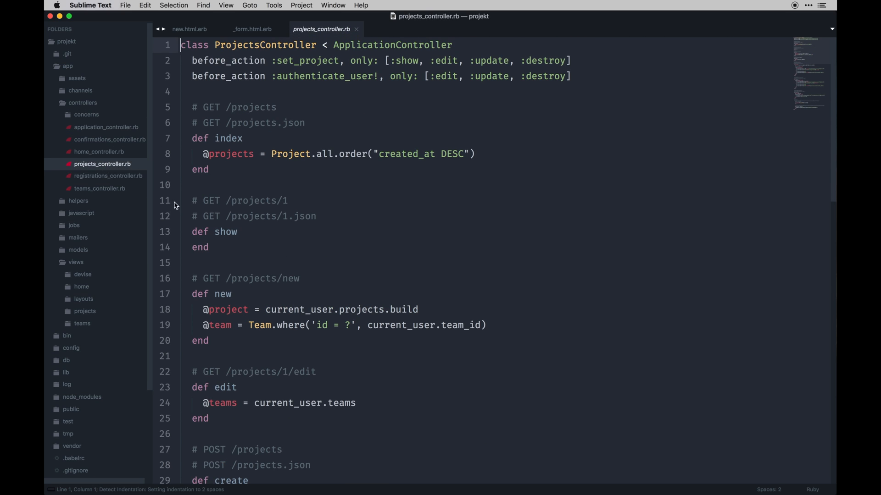
left_click(264, 200)
scroll(264, 204, "down", 5)
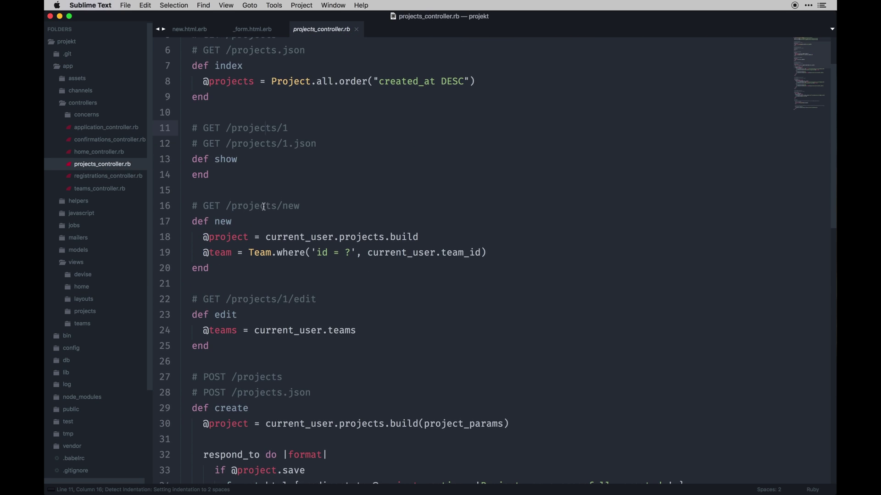
left_click(234, 252)
type("s")
key("super+s")
key("super+Tab")
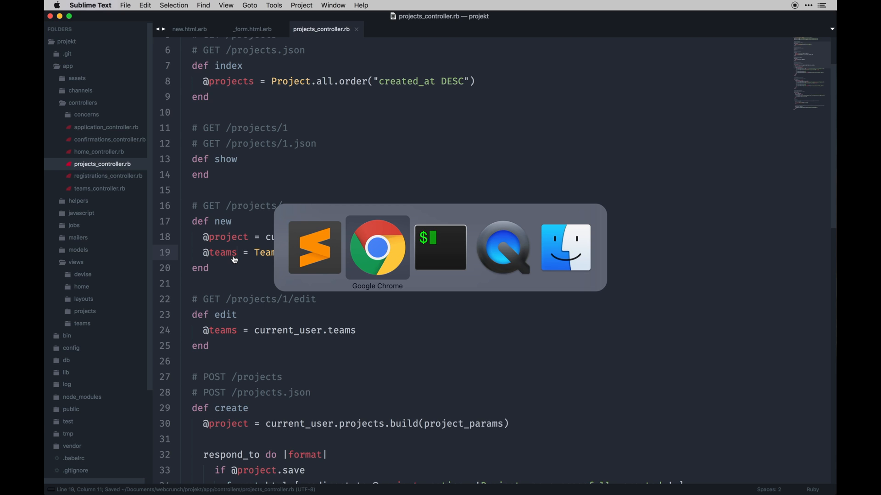
Step: Pick Team on the New Project form, then edit that team and rename it Web-Crunch
key("super+r")
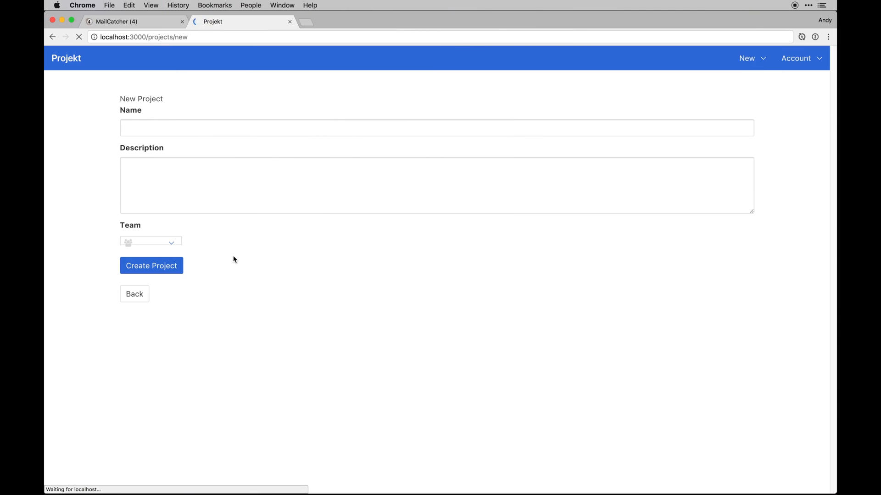
left_click(173, 243)
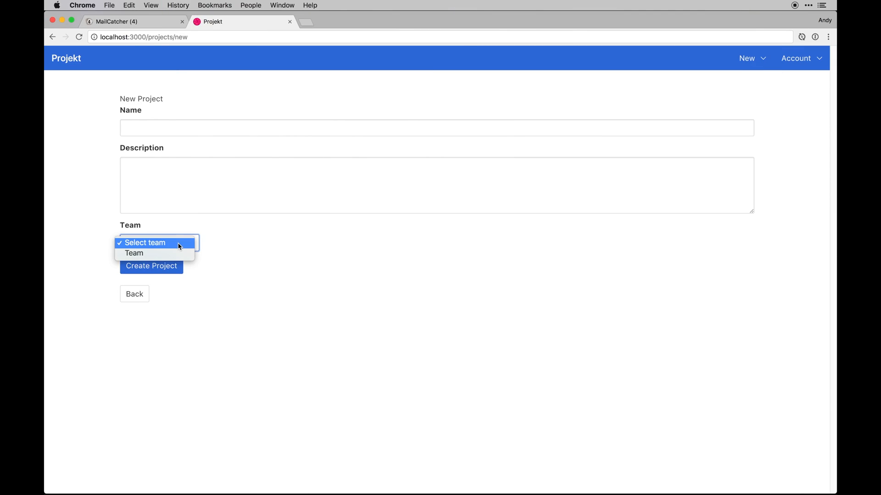
left_click(177, 256)
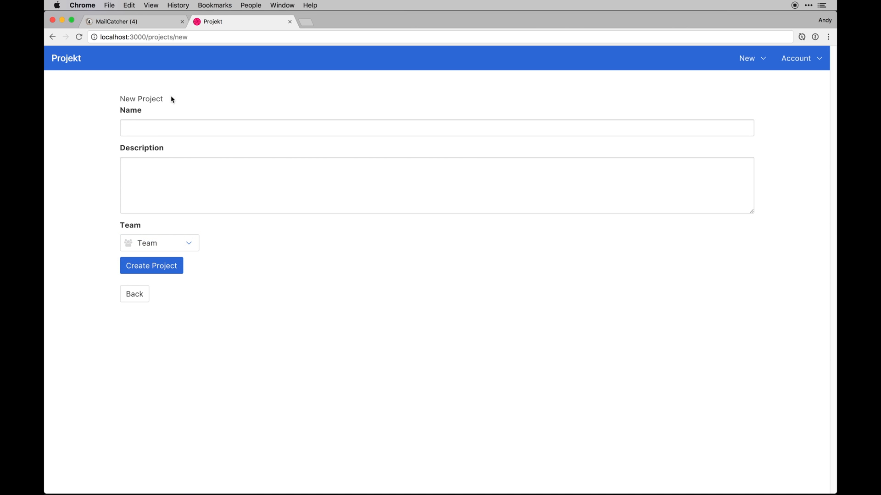
left_click(66, 58)
left_click(337, 152)
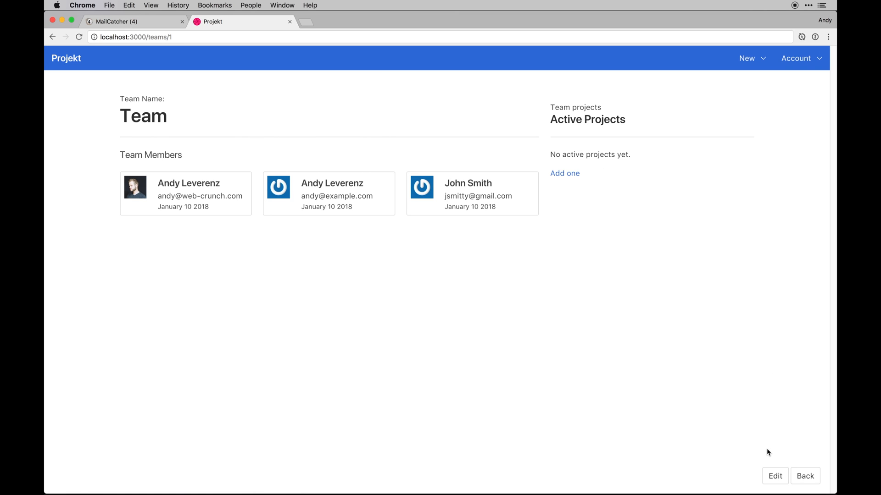
left_click(775, 475)
left_click(339, 149)
type("Web-Crunch")
scroll(440, 275, "down", 5)
scroll(440, 276, "down", 5)
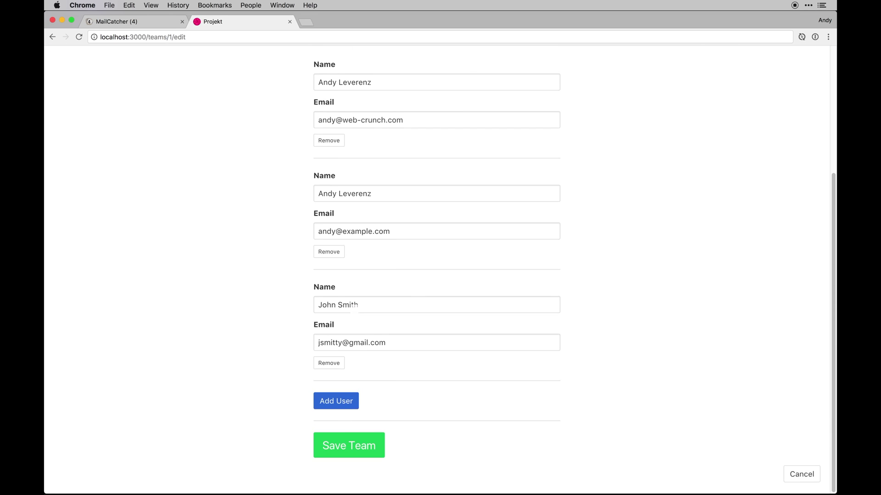
left_click(347, 448)
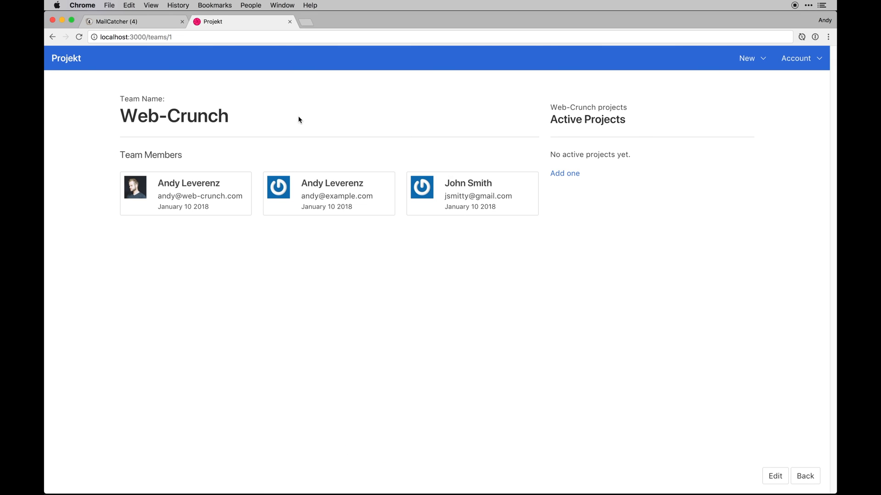
Step: Reopen New Project, select Web-Crunch as the team, and open the Account menu
left_click(67, 58)
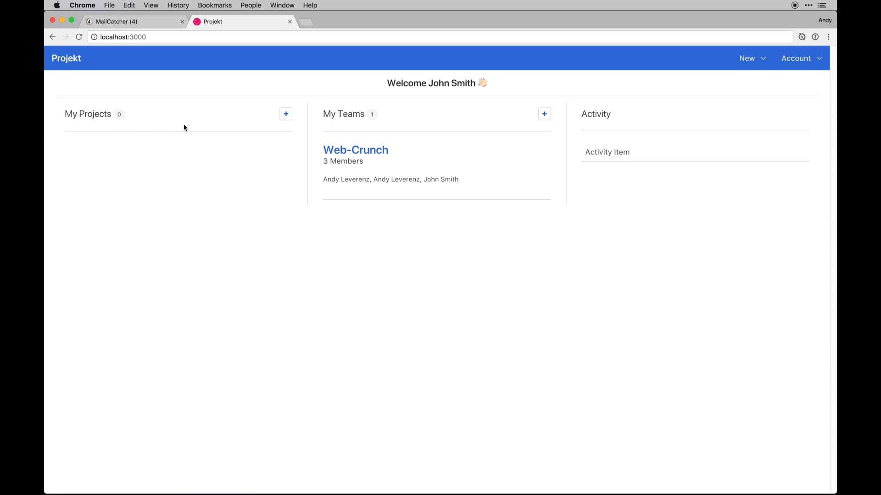
left_click(285, 114)
left_click(161, 242)
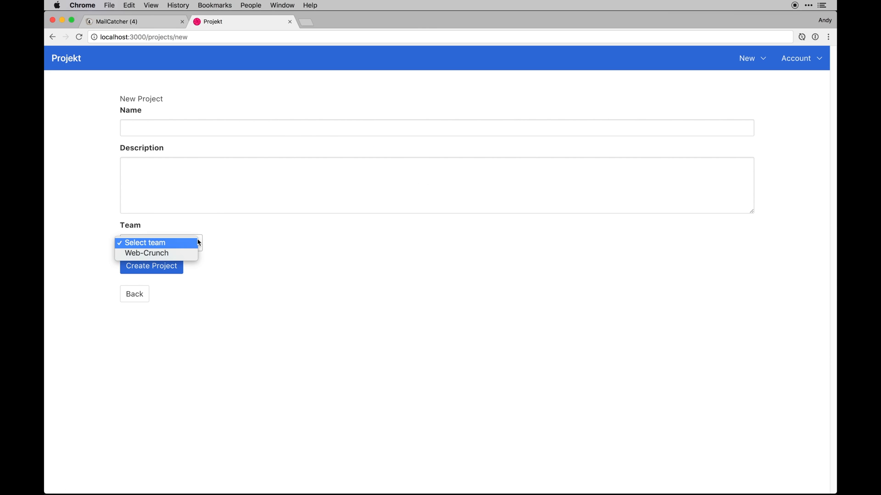
left_click(148, 252)
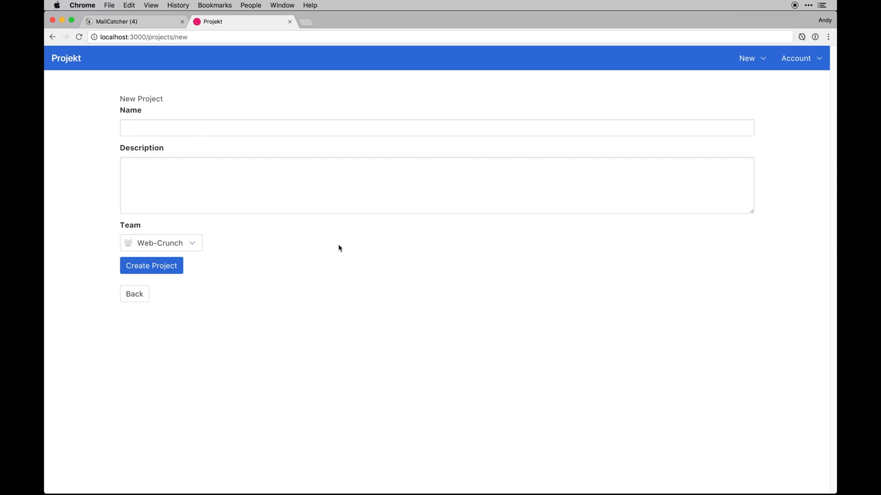
left_click(801, 58)
Step: Log out, hit the nil team_id error, and open home_controller.rb at the index action
left_click(799, 95)
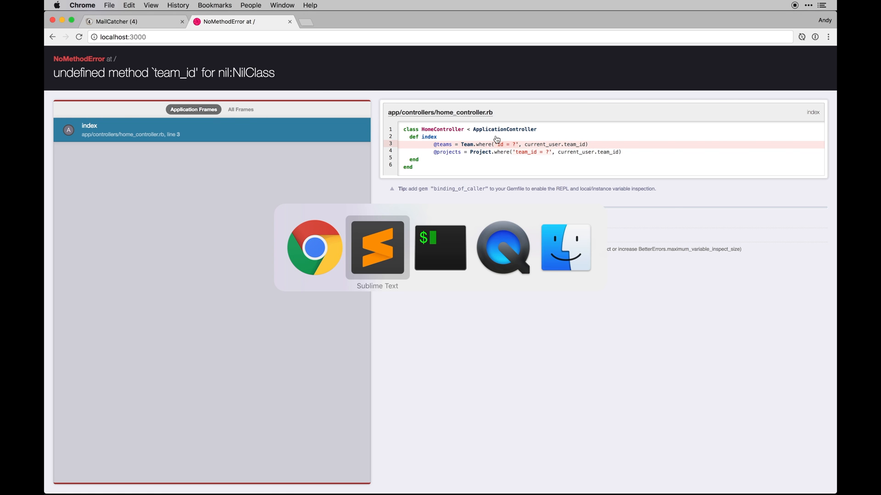
key("super+Tab")
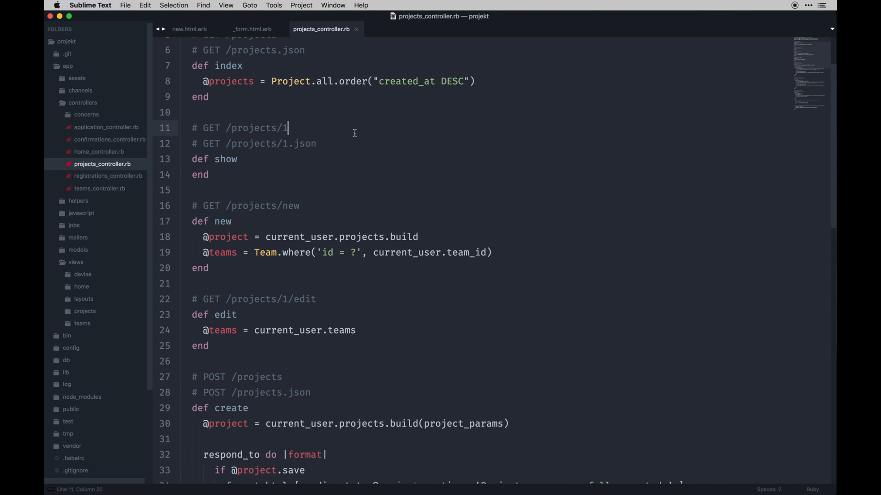
left_click(98, 152)
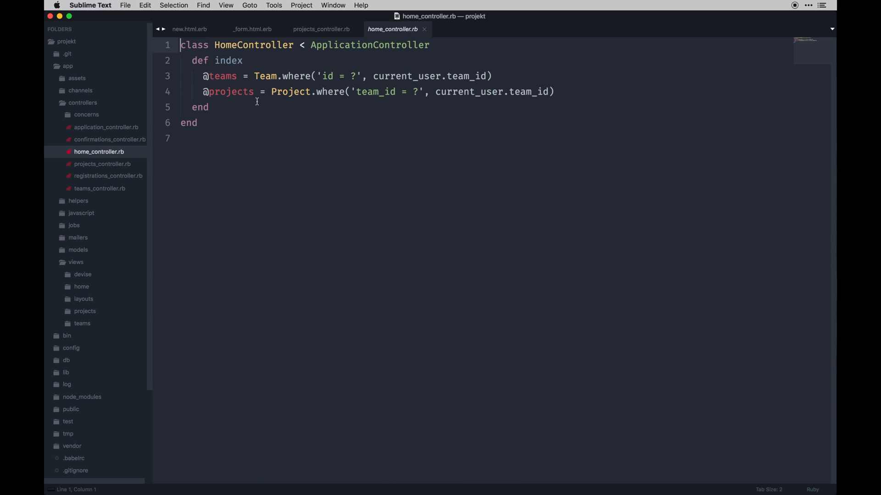
left_click(258, 65)
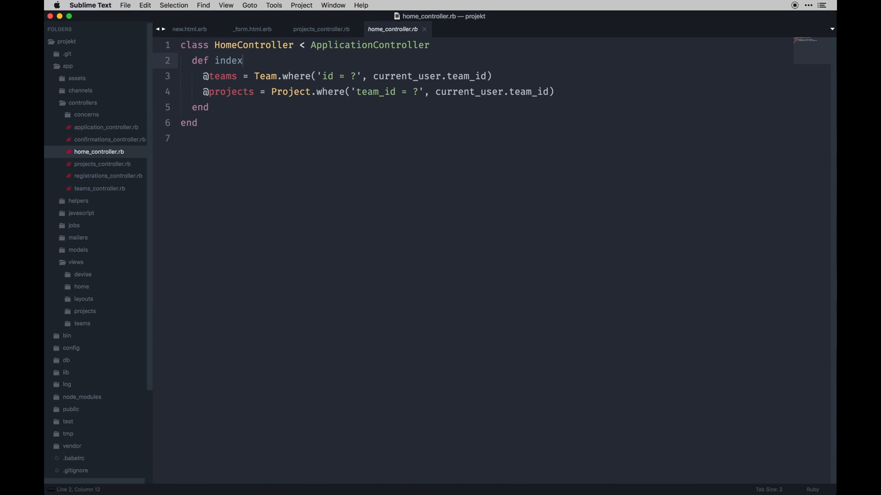
Step: Wrap the team and project lookups in if user_signed_in? ... end, save, and reload Chrome
key("Return")
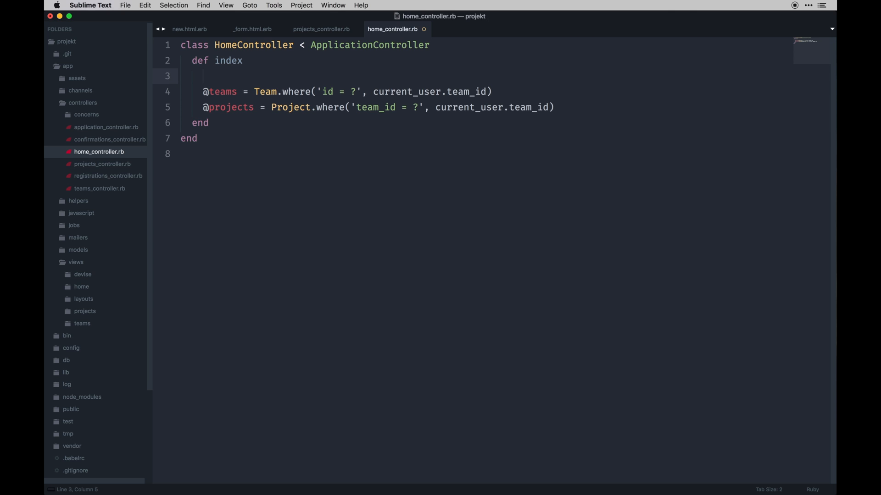
type("if ")
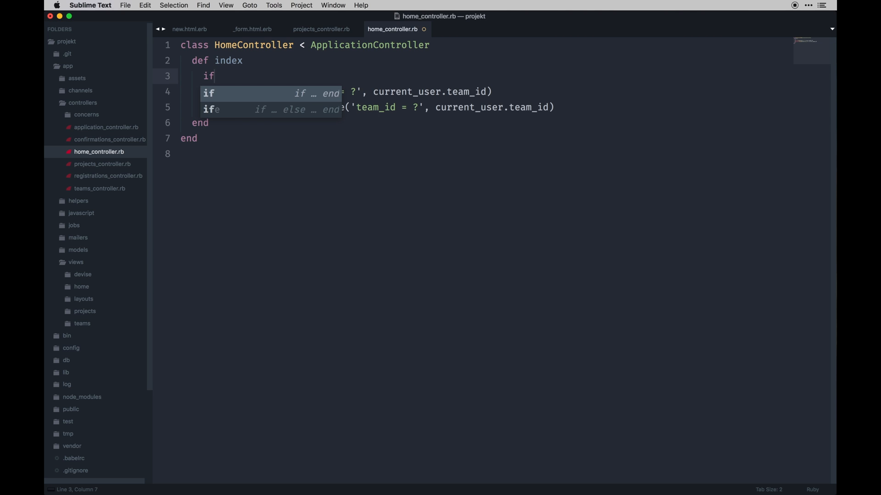
type("user_")
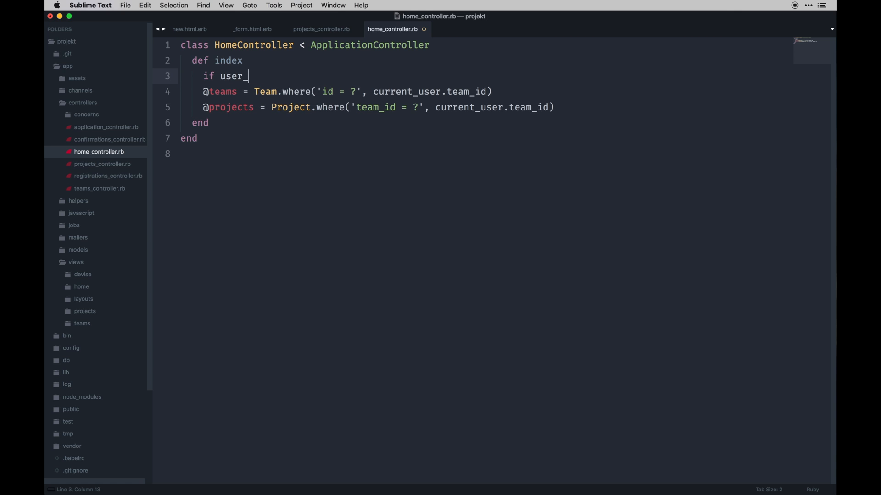
type("signed_in?")
key("Down")
key("Down")
key("End")
key("Return")
type("end")
key("Home")
key("Up")
key("Up")
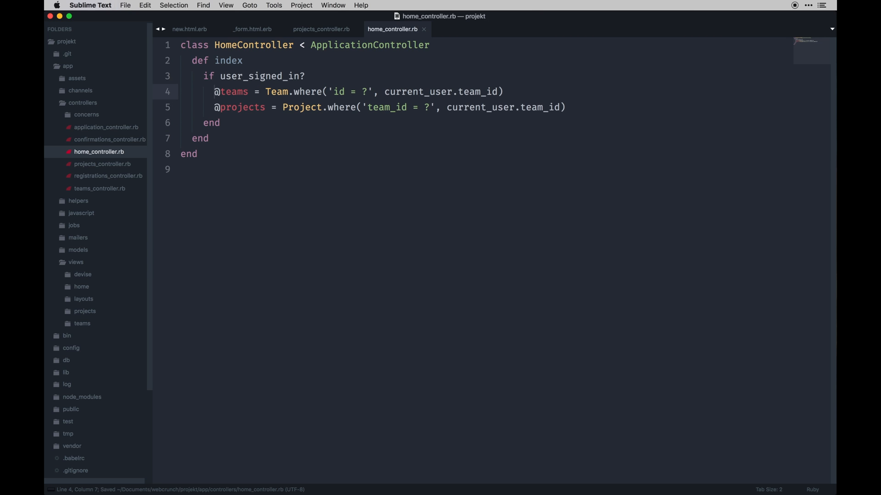
key("super+Tab")
key("super+r")
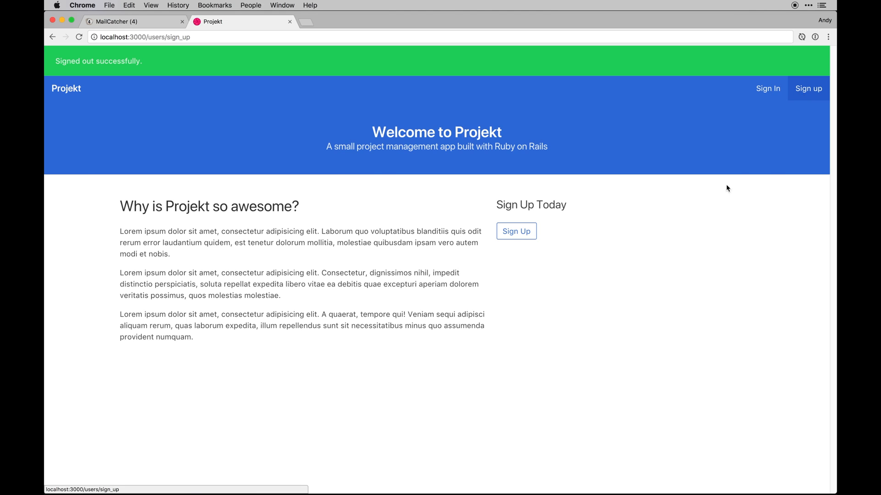
Step: Sign up a brand-new user Jane, correcting typos in the name and email before submitting
left_click(806, 90)
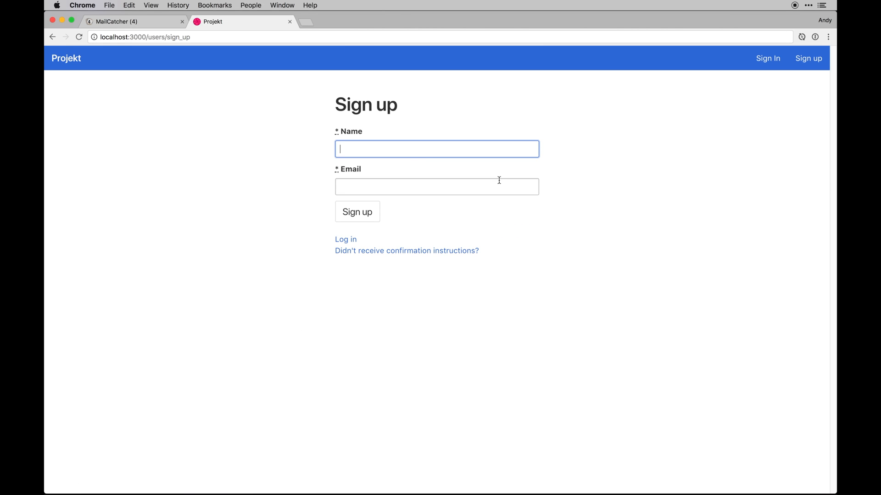
type("janedo")
type("e@")
key("super+a")
type("d")
key("BackSpace")
key("BackSpace")
type("Ka")
type("Jane")
key("Tab")
type("jane@")
key("BackSpace")
type("@a")
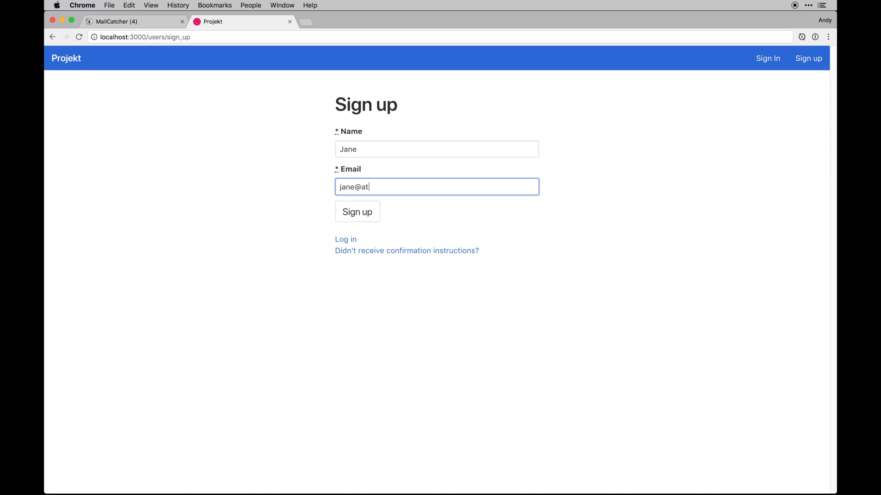
key("BackSpace")
type("doe.com")
left_click(357, 212)
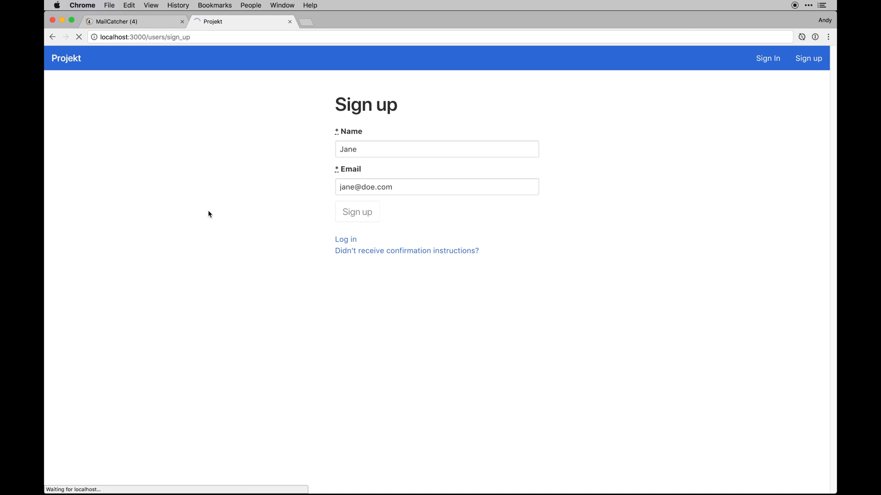
left_click(137, 22)
left_click(122, 75)
left_click(96, 210)
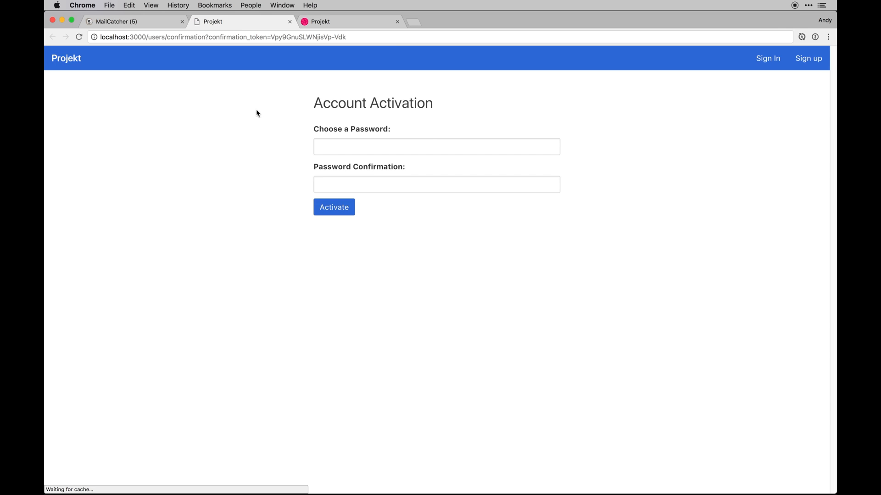
left_click(340, 145)
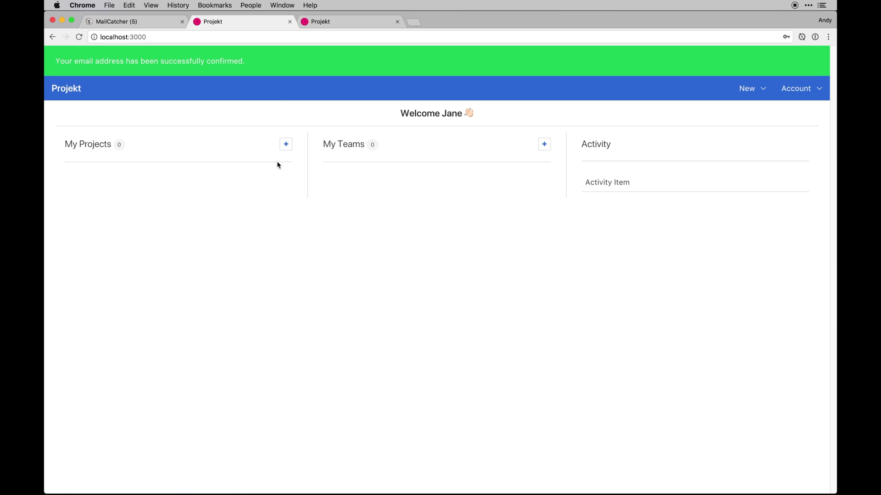
left_click(286, 144)
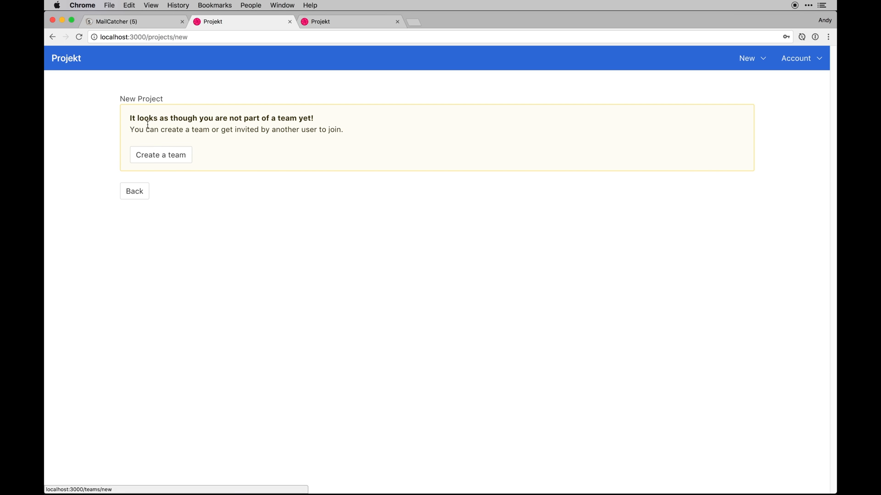
left_click_drag(128, 118, 332, 143)
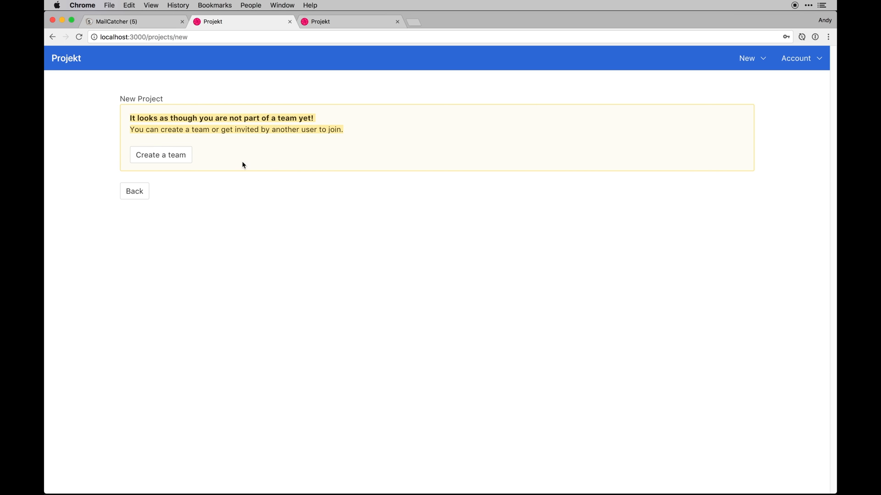
left_click(202, 165)
left_click(160, 154)
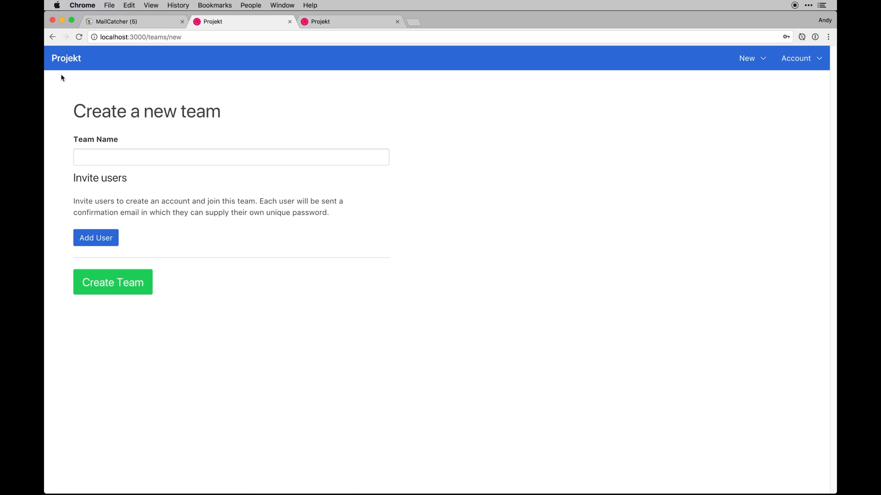
left_click(66, 58)
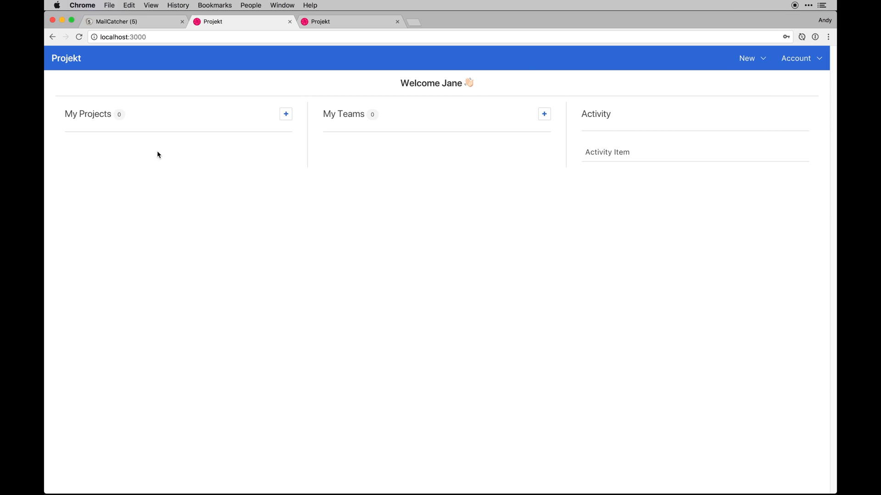
key("super+Tab")
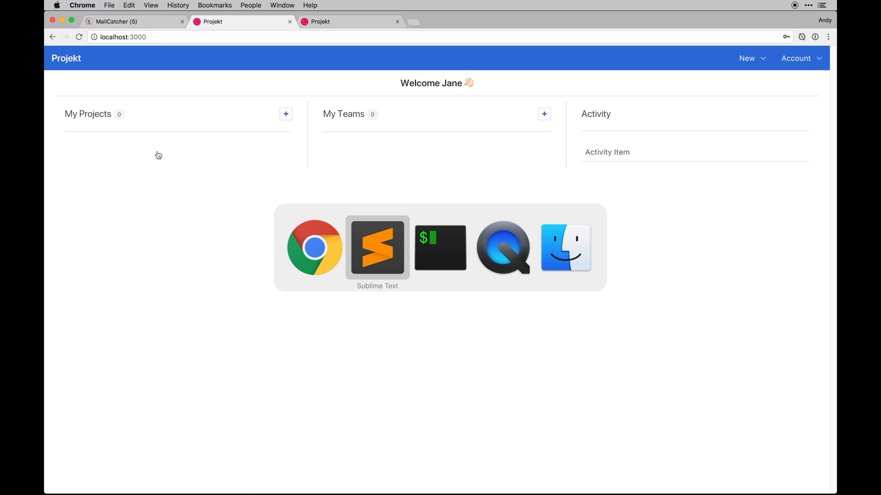
key("Tab")
key("Tab")
key("Tab")
key("Tab")
key("Tab")
Step: Save and close home_controller.rb, close projects_controller.rb, and return to Chrome
key("super")
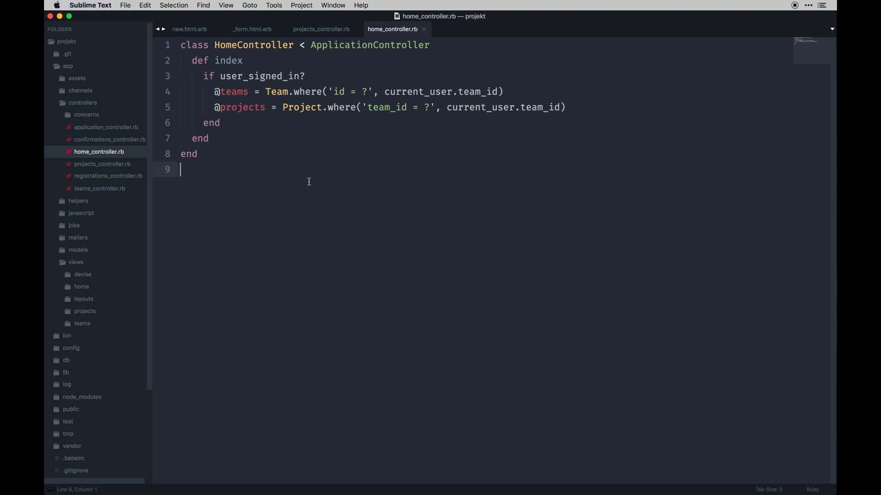
key("super+s")
left_click(408, 45)
left_click(424, 29)
left_click(362, 74)
scroll(350, 84, "down", 3)
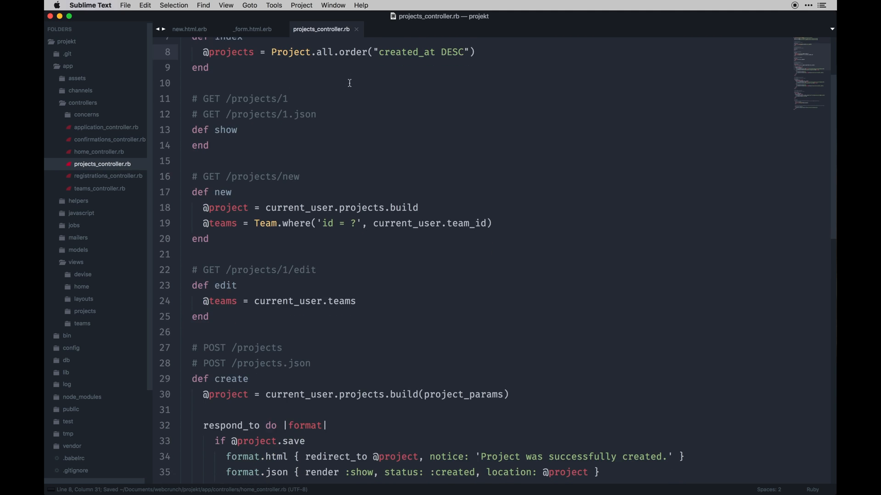
scroll(349, 84, "down", 3)
key("super+w")
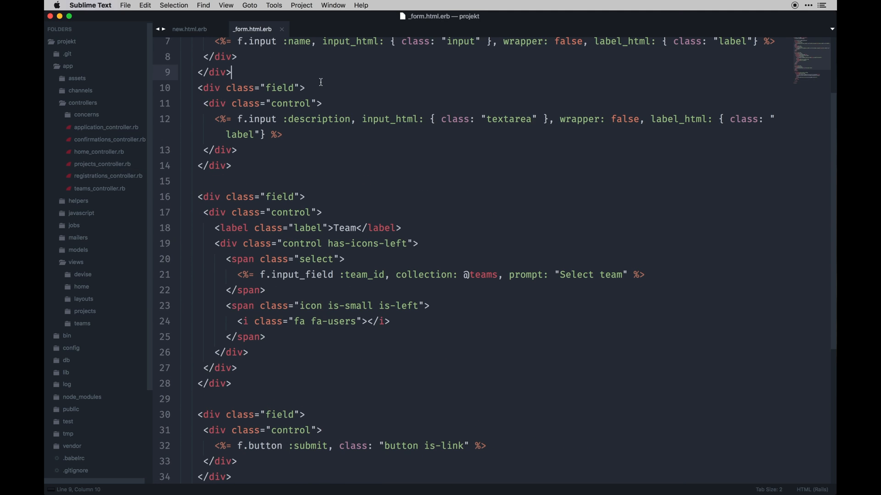
key("super+Tab")
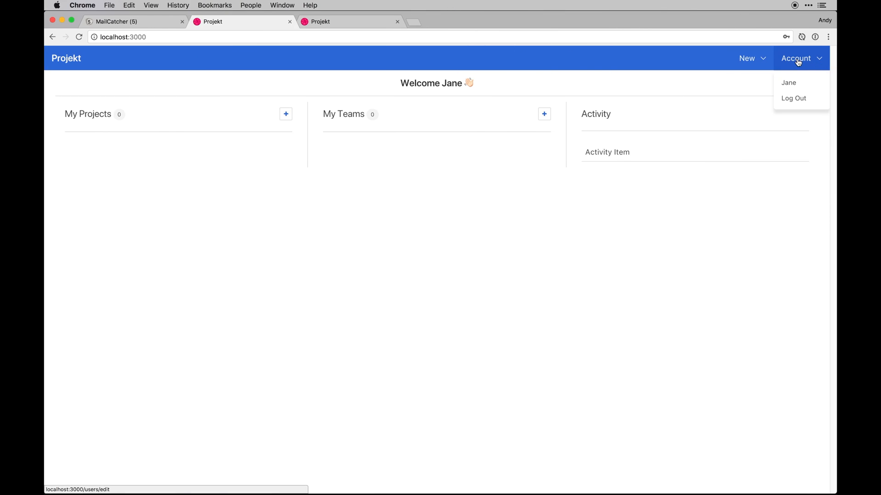
Step: Log out and sign back in as the team owner with the autofilled credentials
left_click(792, 98)
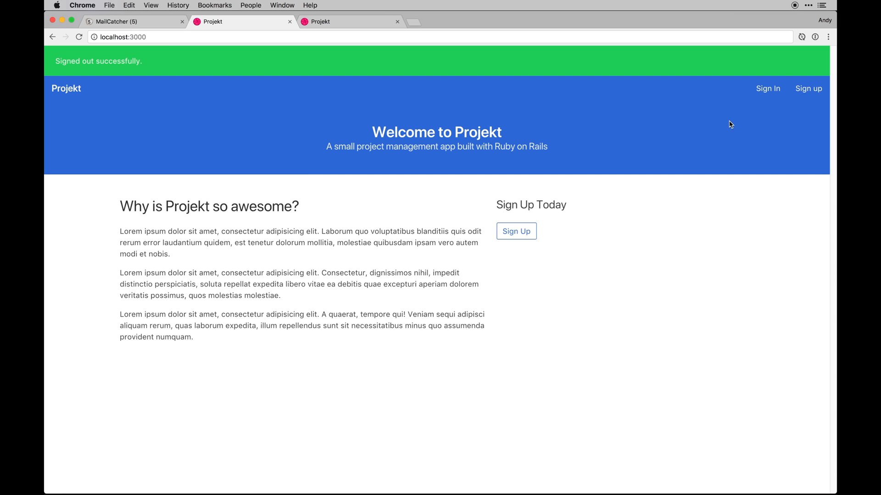
left_click(767, 88)
left_click(393, 148)
type("and")
key("Down")
key("Tab")
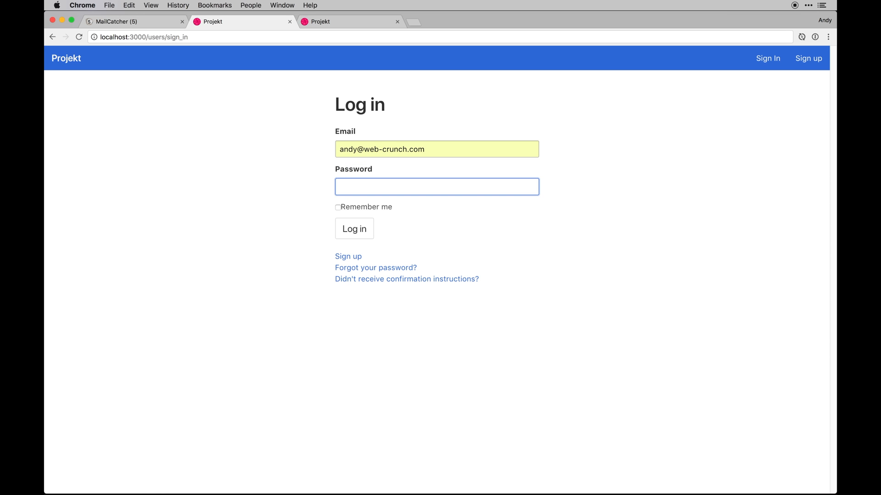
type("p")
key("Return")
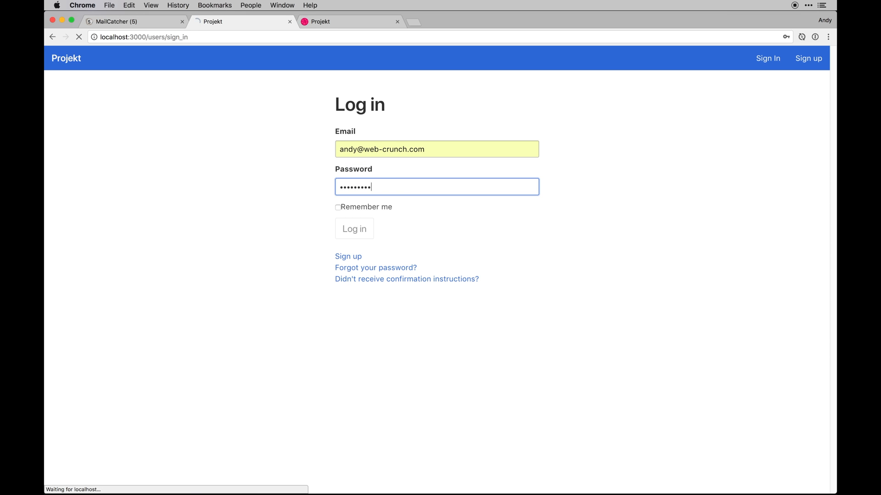
Step: Create 'Test project' described as 'some data' for the Web-Crunch team and return to the dashboard
left_click(285, 144)
left_click(204, 131)
type("Test p")
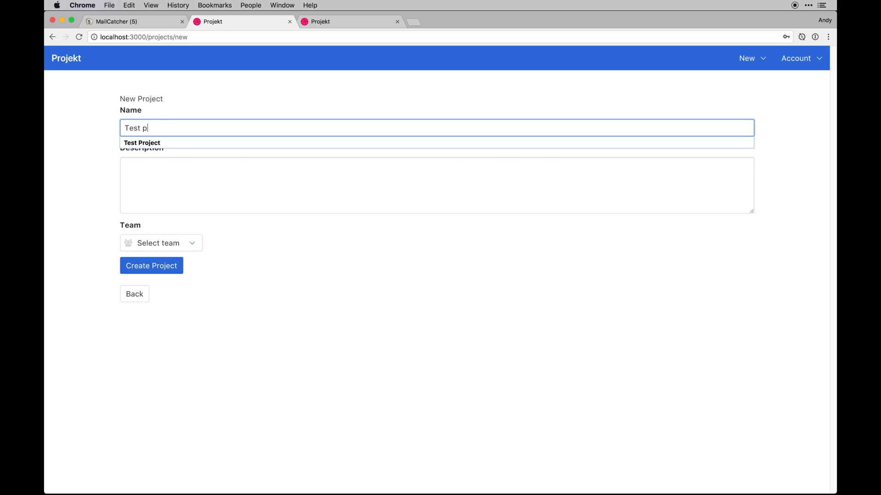
type("roject")
key("Tab")
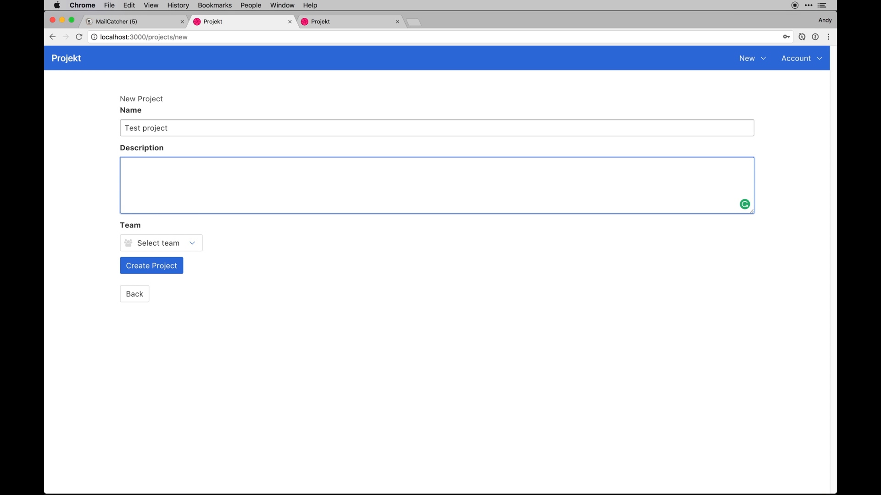
type("me data")
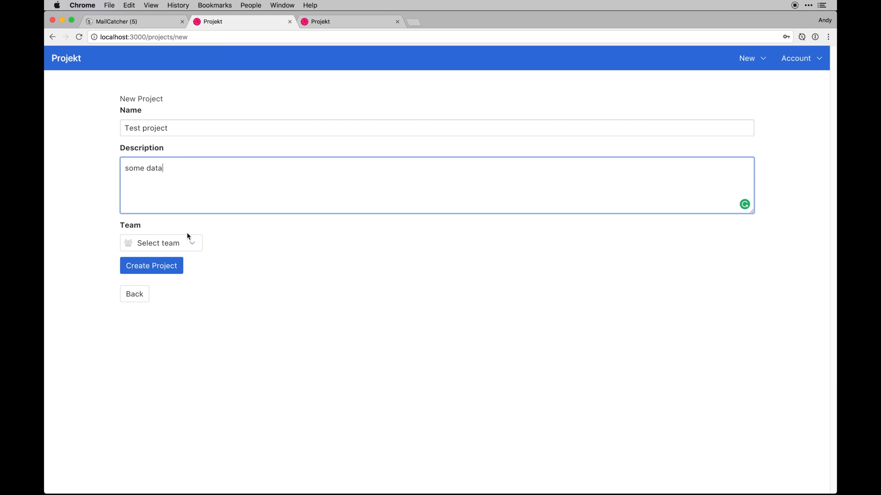
left_click(186, 241)
left_click(184, 254)
left_click(165, 267)
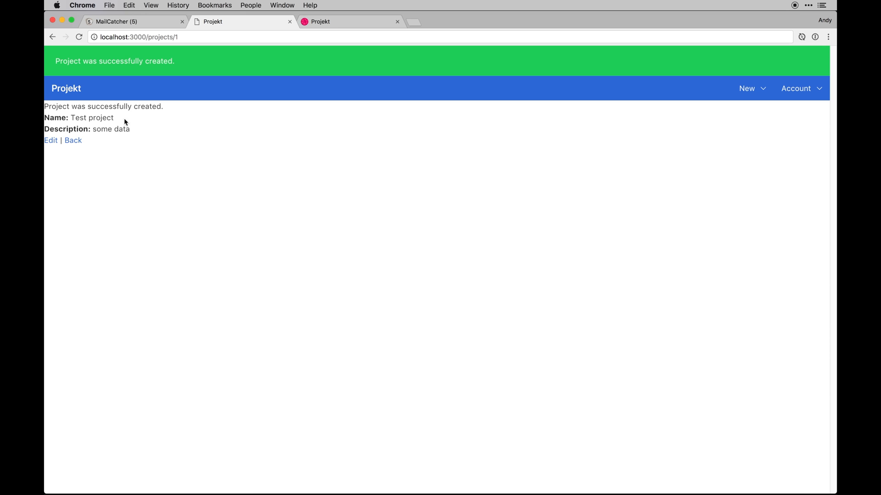
left_click(66, 89)
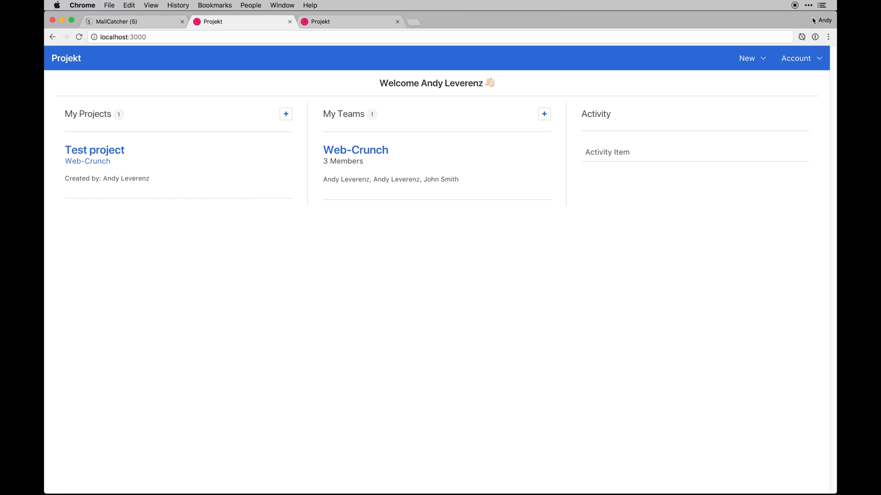
Step: Log out and sign in as John Smith, the other Web-Crunch member, with the suggested credentials
left_click(798, 58)
left_click(773, 98)
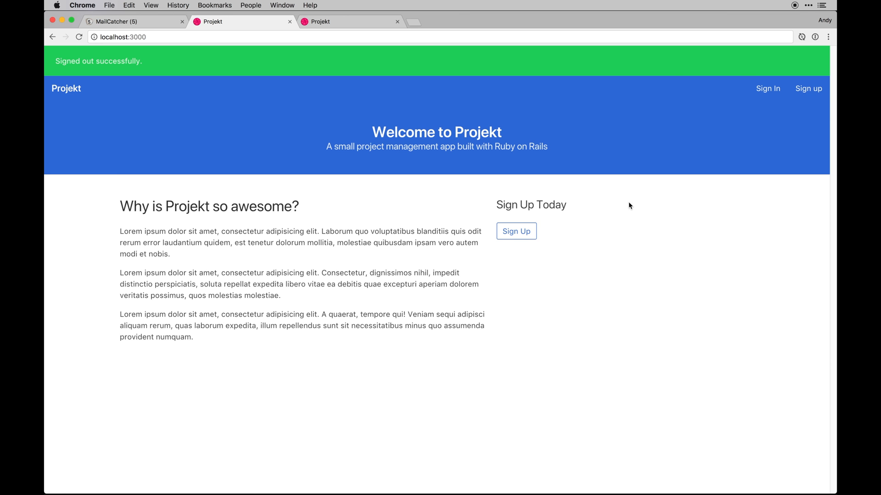
left_click(767, 88)
left_click(348, 152)
type("jsm")
key("Tab")
key("shift+Tab")
type("i")
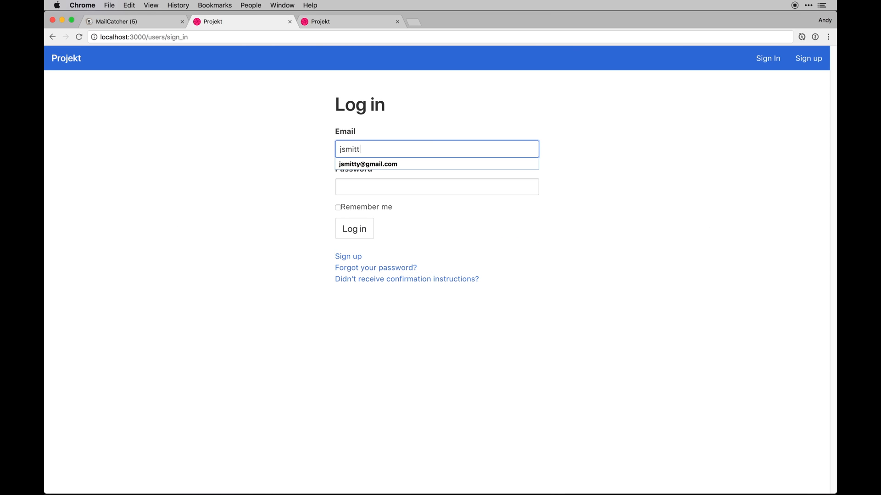
key("Down")
key("Tab")
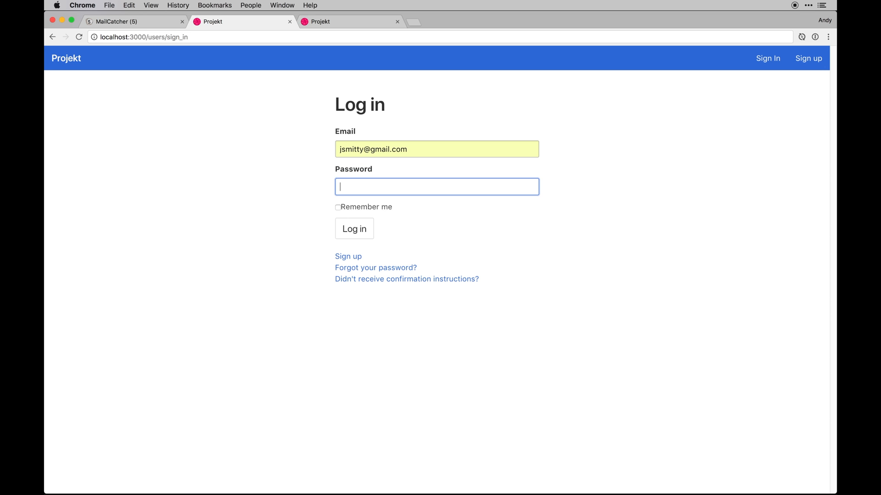
type("password")
key("Return")
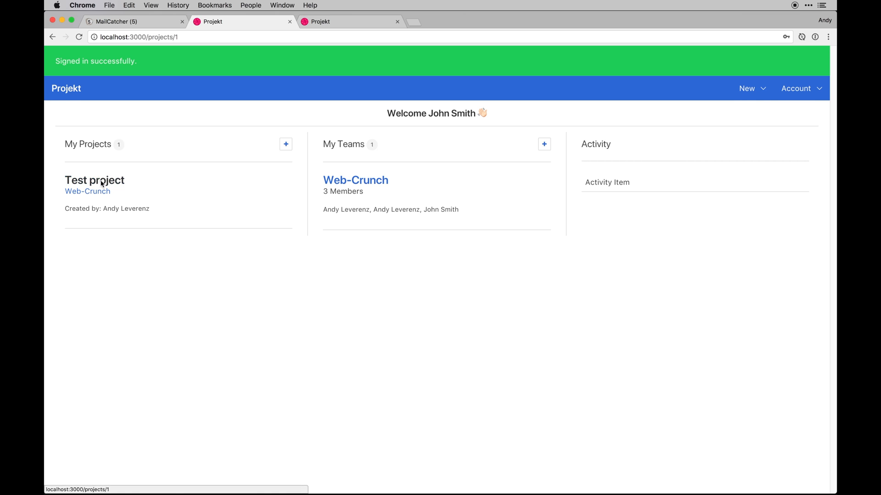
Step: View Test project from John's dashboard and go back, confirming it appears under Web-Crunch
left_click(101, 181)
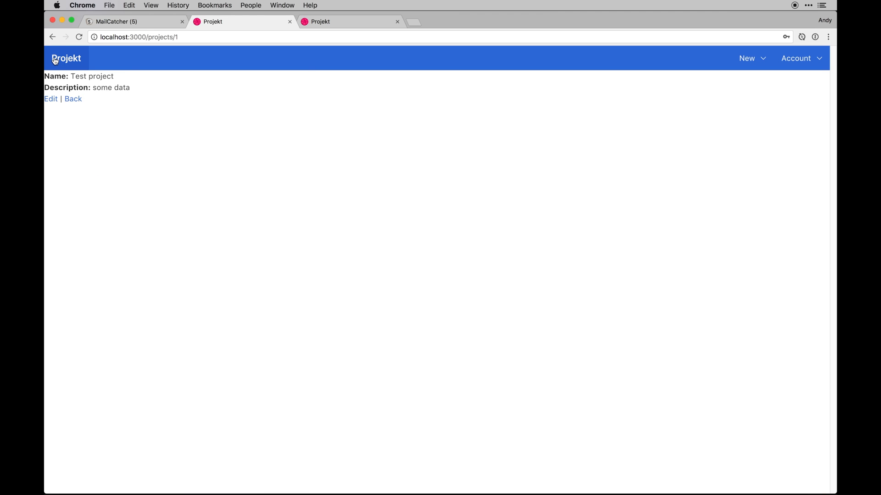
left_click(53, 36)
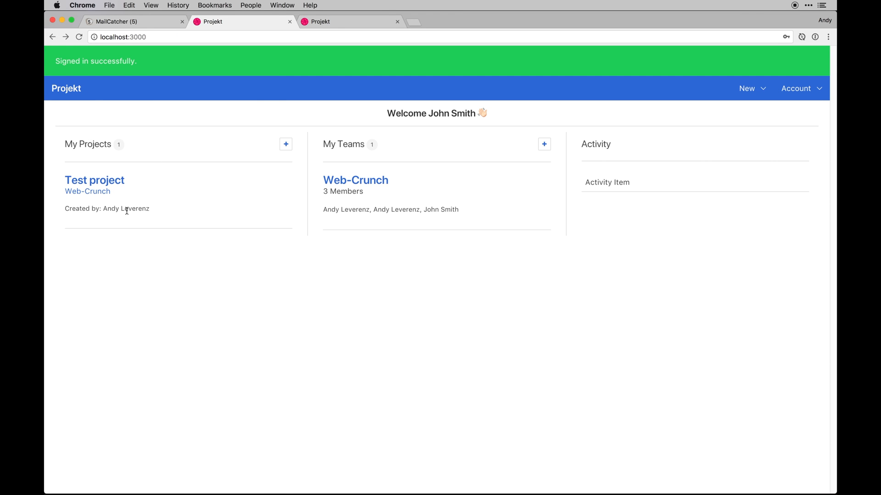
left_click(798, 88)
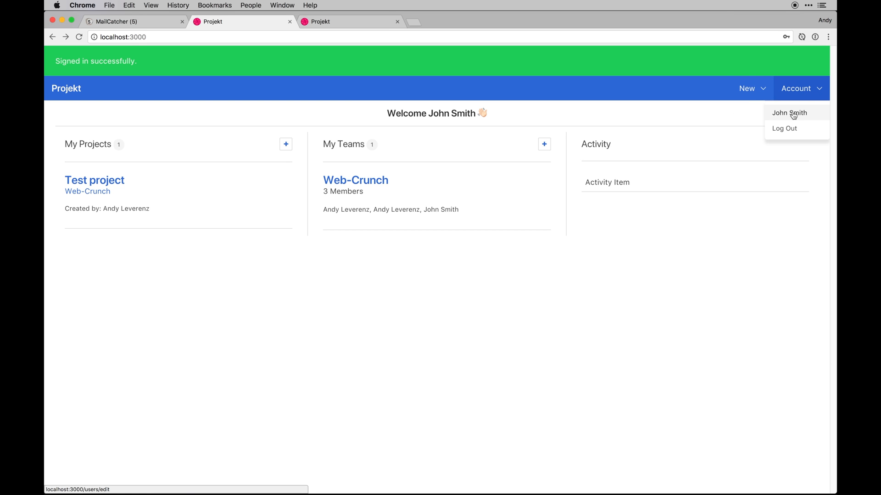
left_click(599, 122)
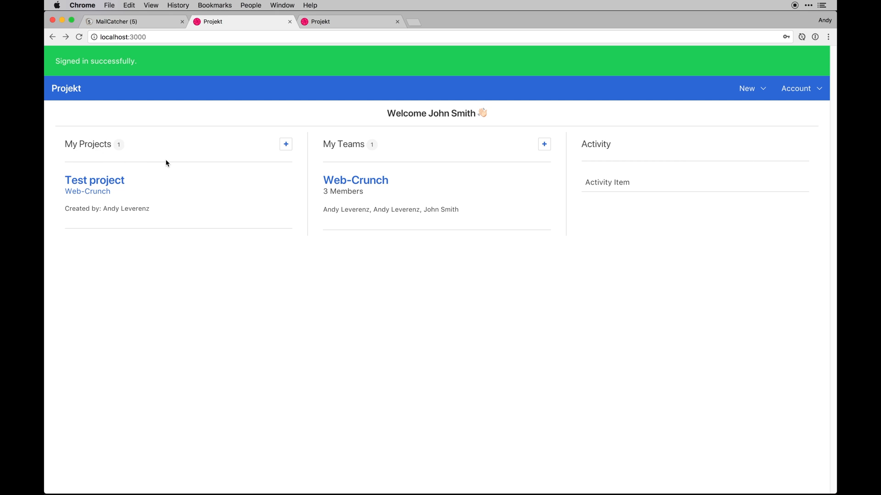
key("super+Tab")
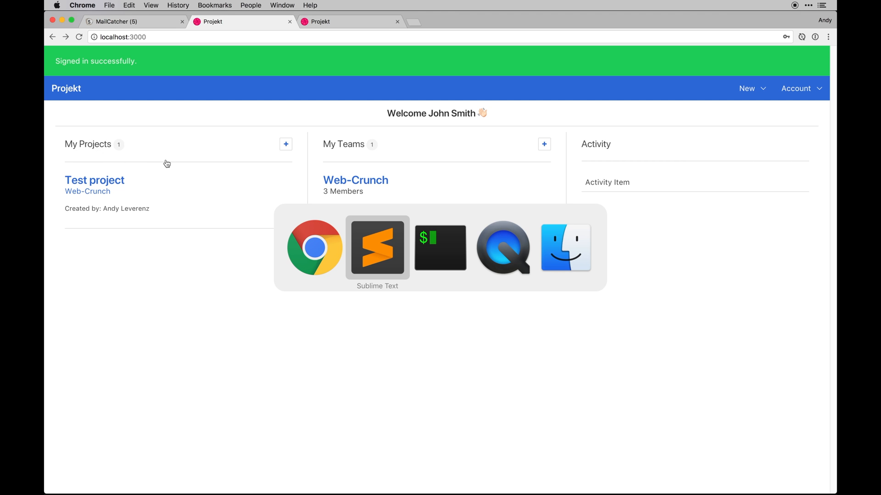
key("super+Tab")
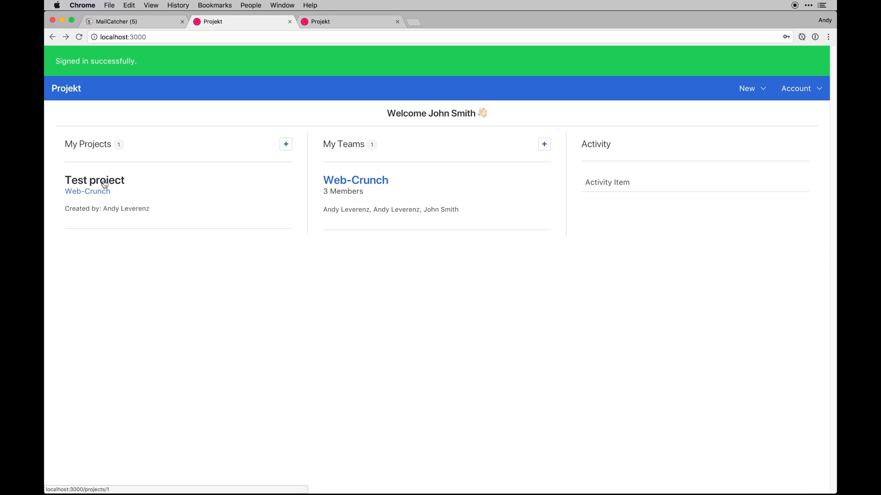
Step: Edit and save Test project as John, then return to the Projekt home dashboard
left_click(108, 180)
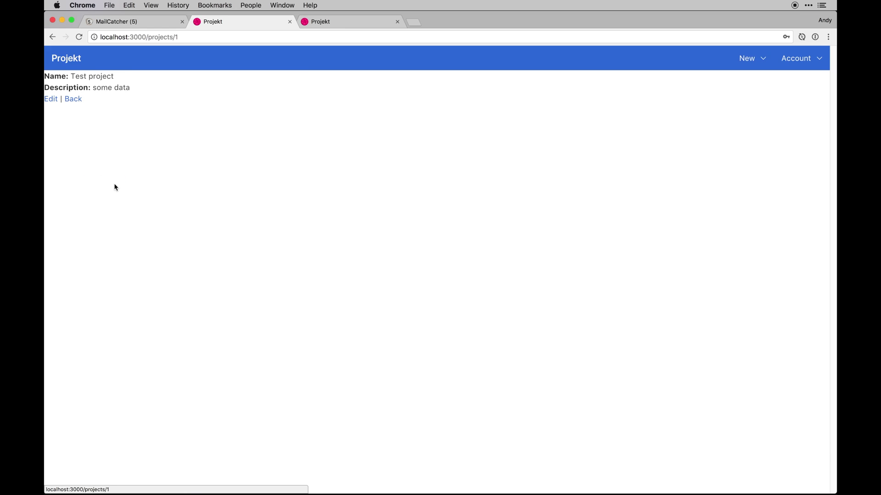
left_click(48, 100)
left_click(83, 105)
left_click(192, 153)
key("super+Return")
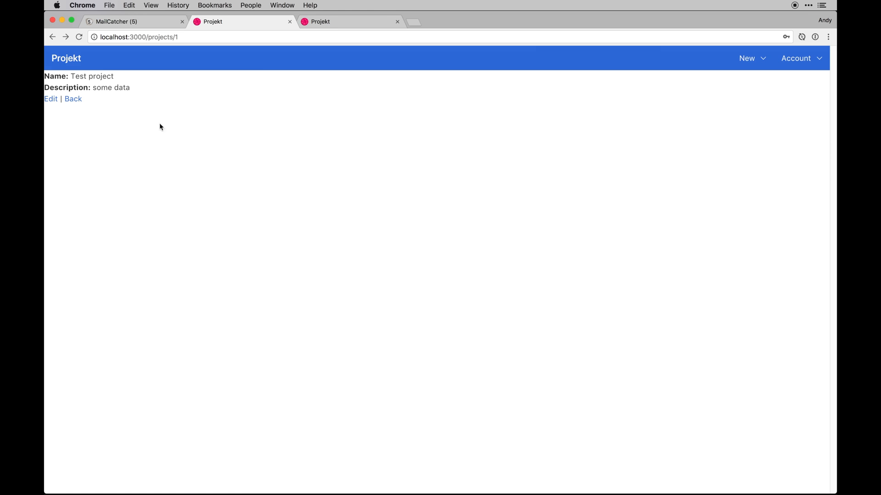
left_click(73, 98)
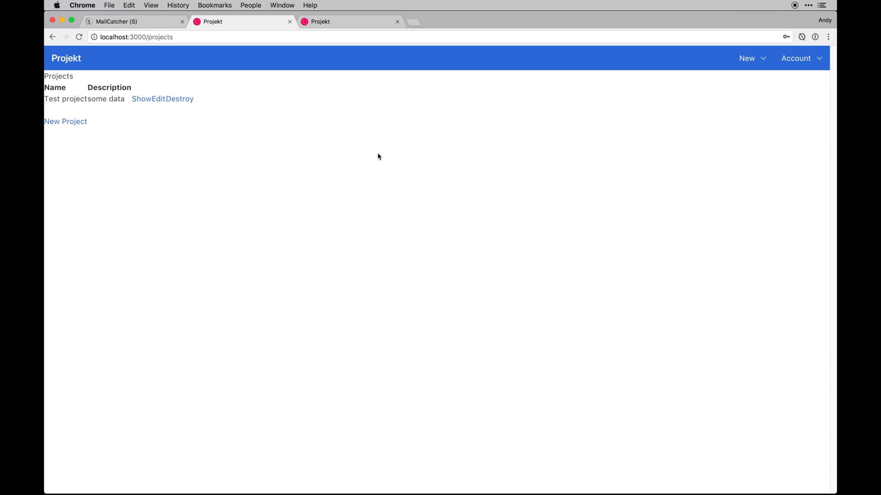
left_click(67, 58)
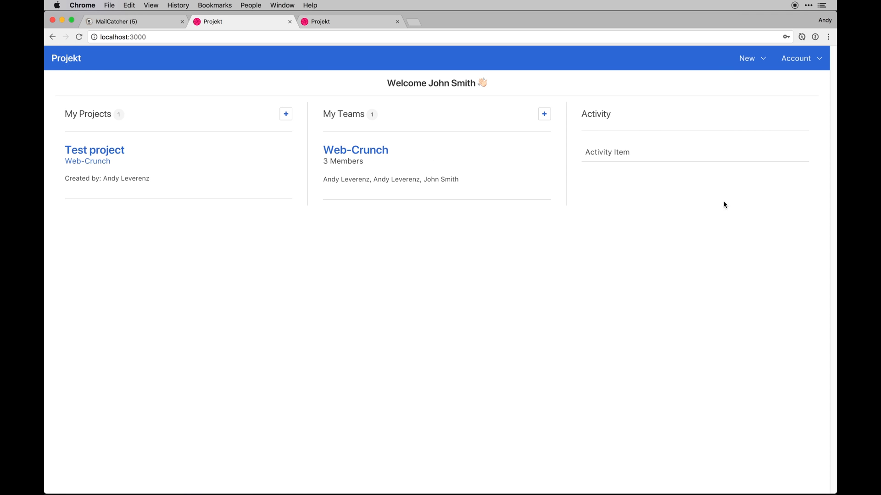